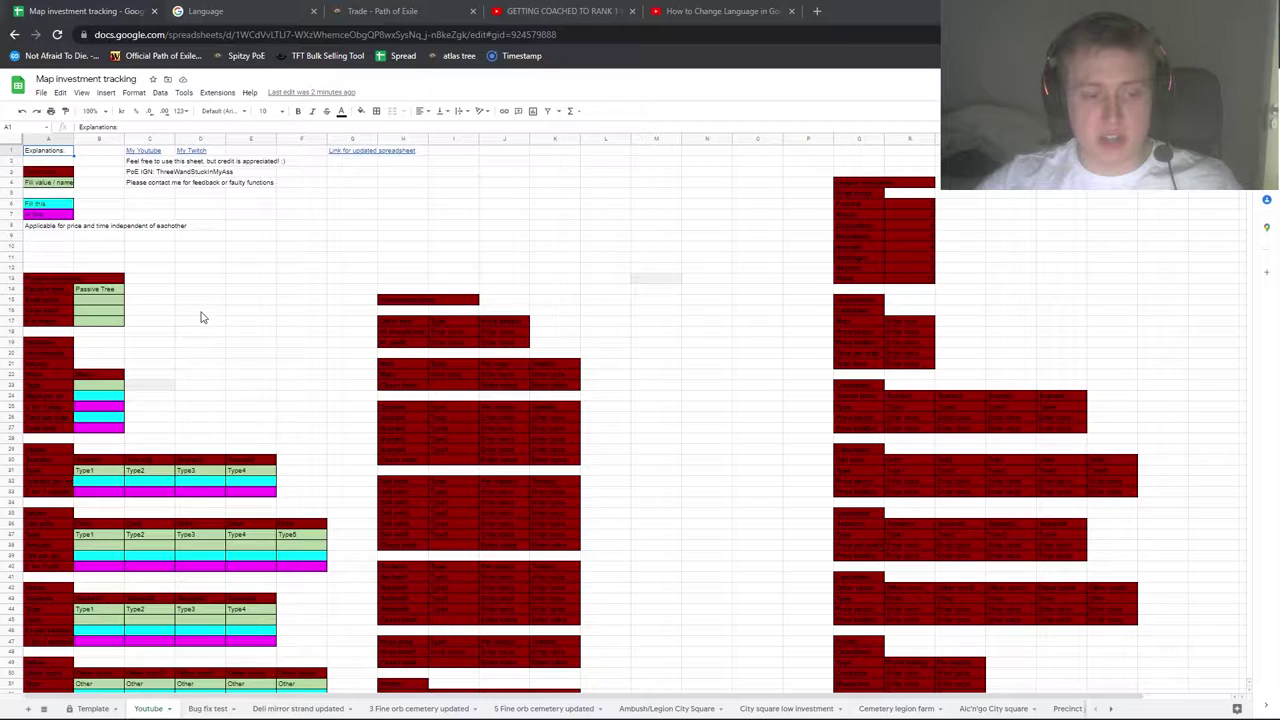
- Enter 174 in cell B15 as the Passive Tree value
scroll(195, 320, down, 3)
scroll(163, 374, down, 4)
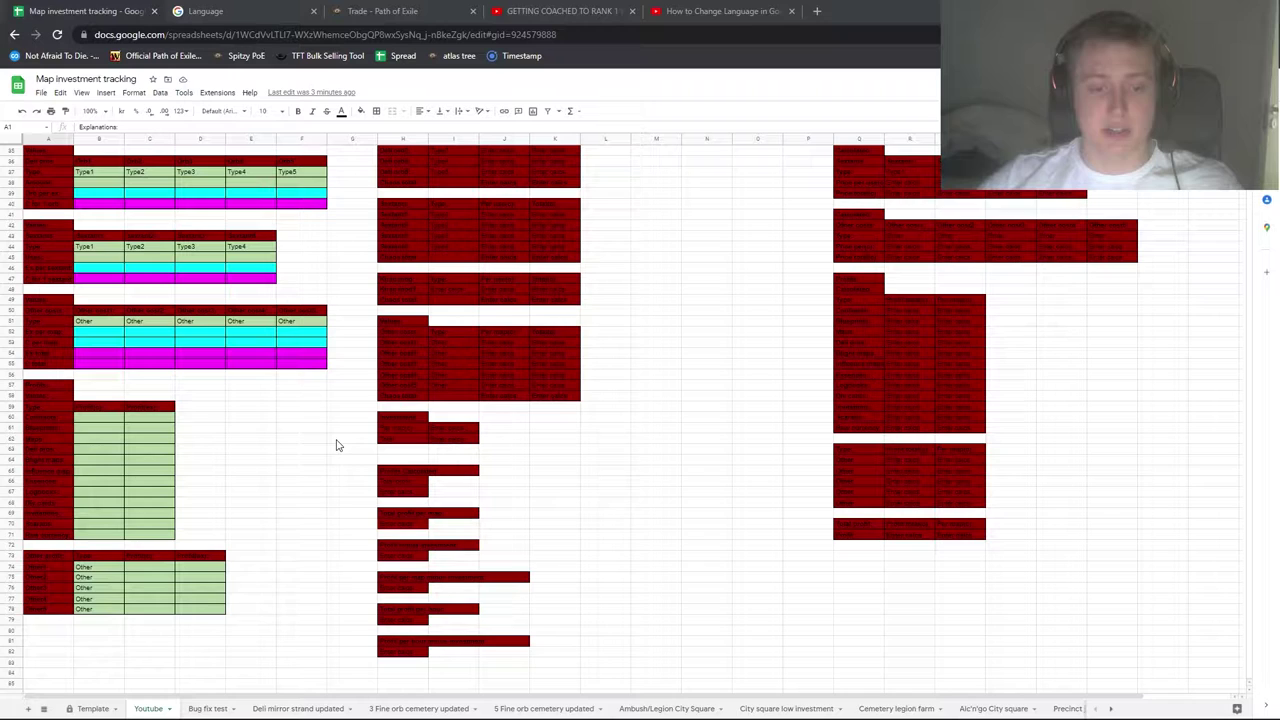
scroll(277, 469, up, 6)
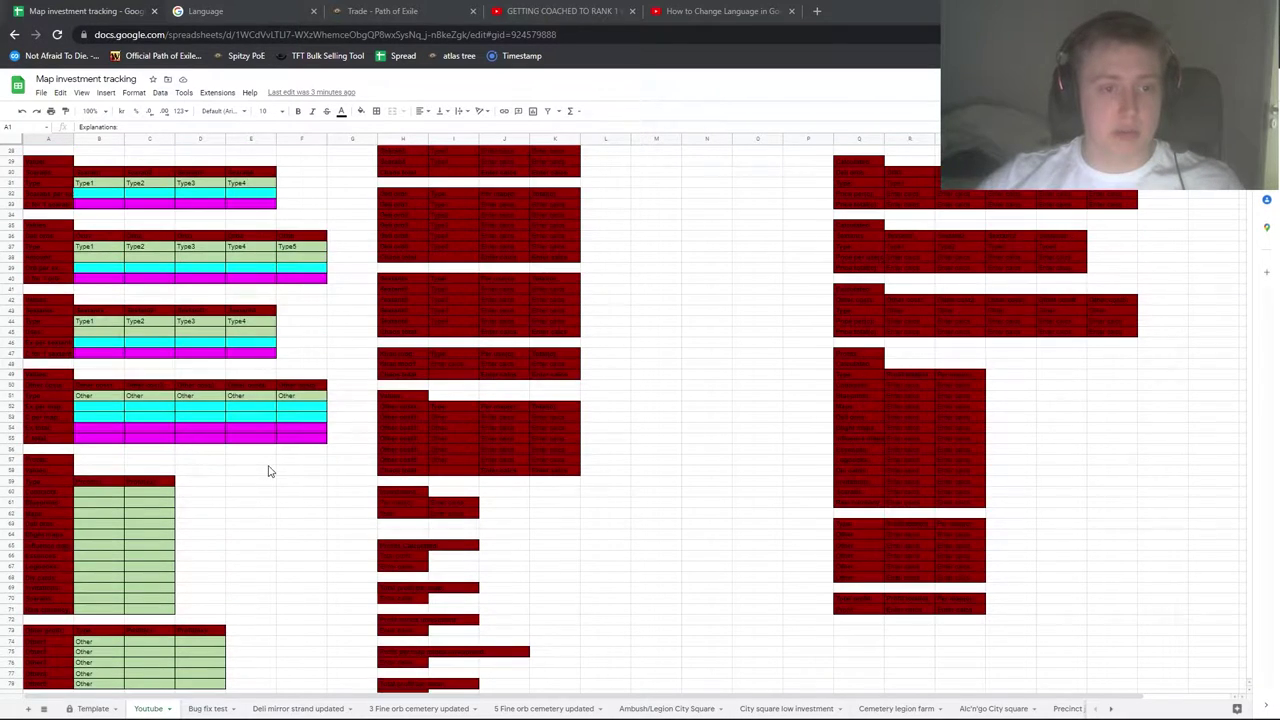
scroll(265, 478, down, 1)
scroll(261, 480, up, 1)
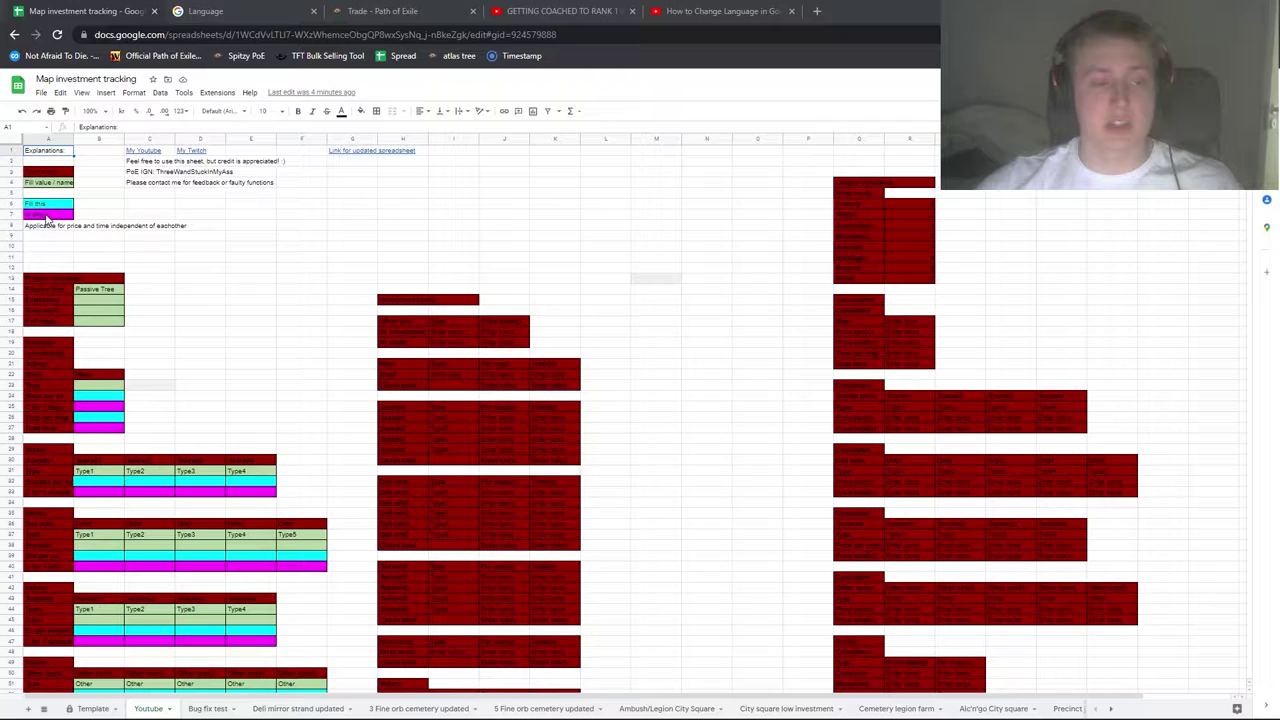
scroll(200, 268, down, 2)
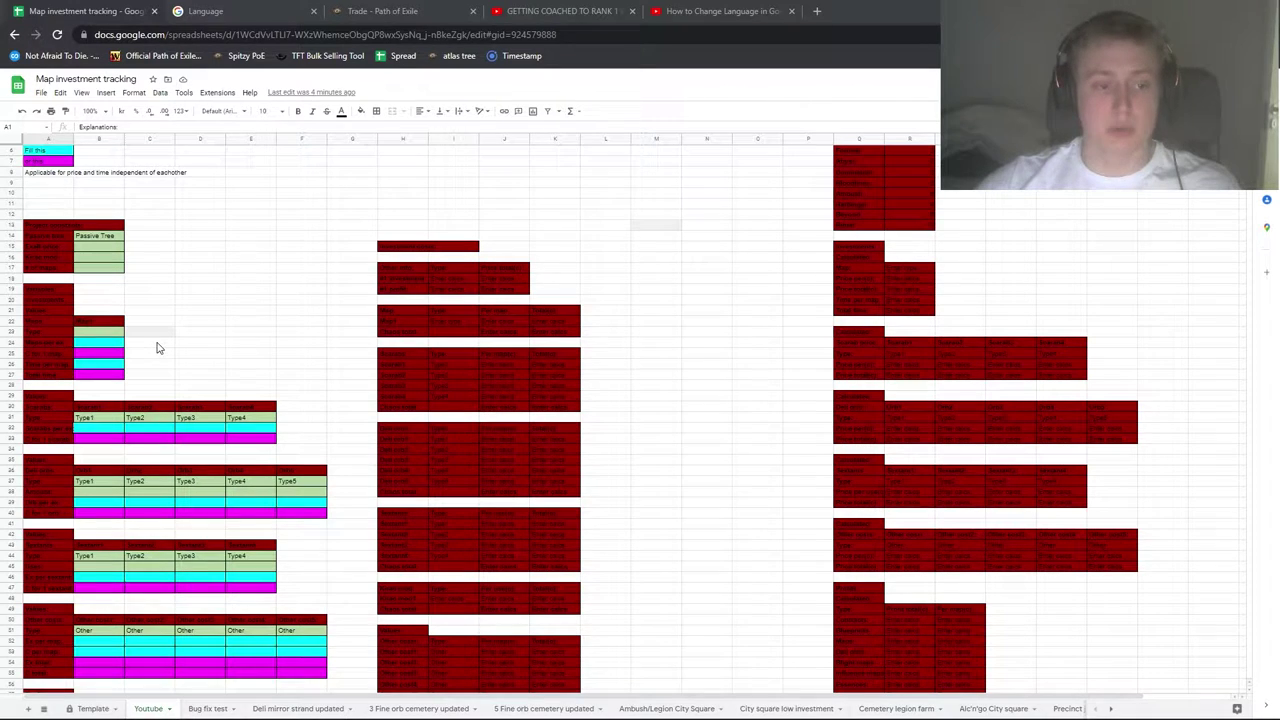
scroll(155, 350, up, 2)
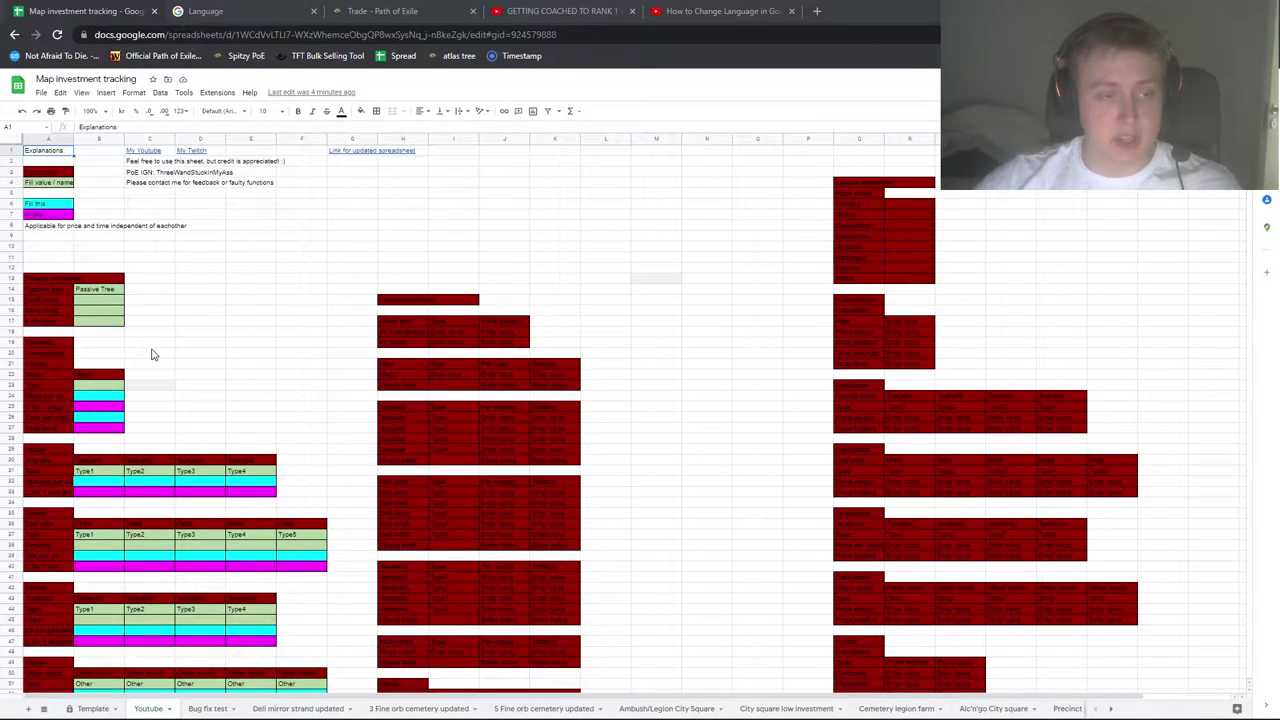
click(108, 308)
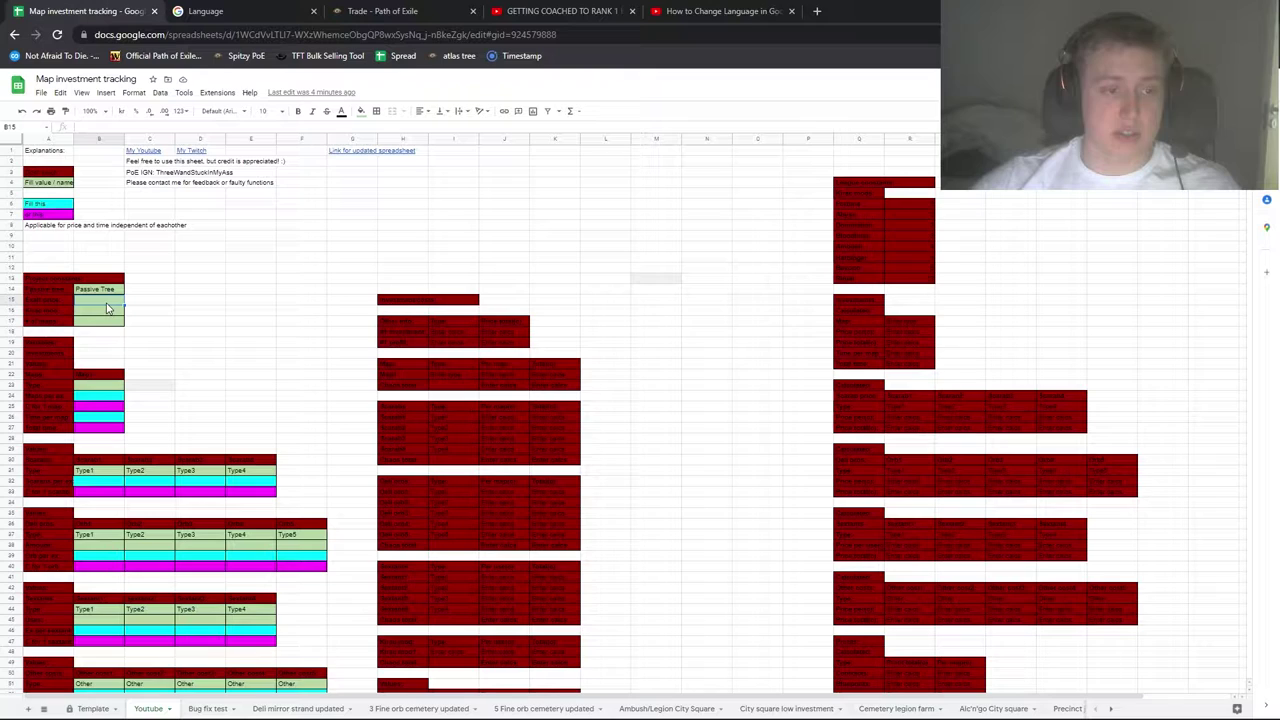
double_click(107, 302)
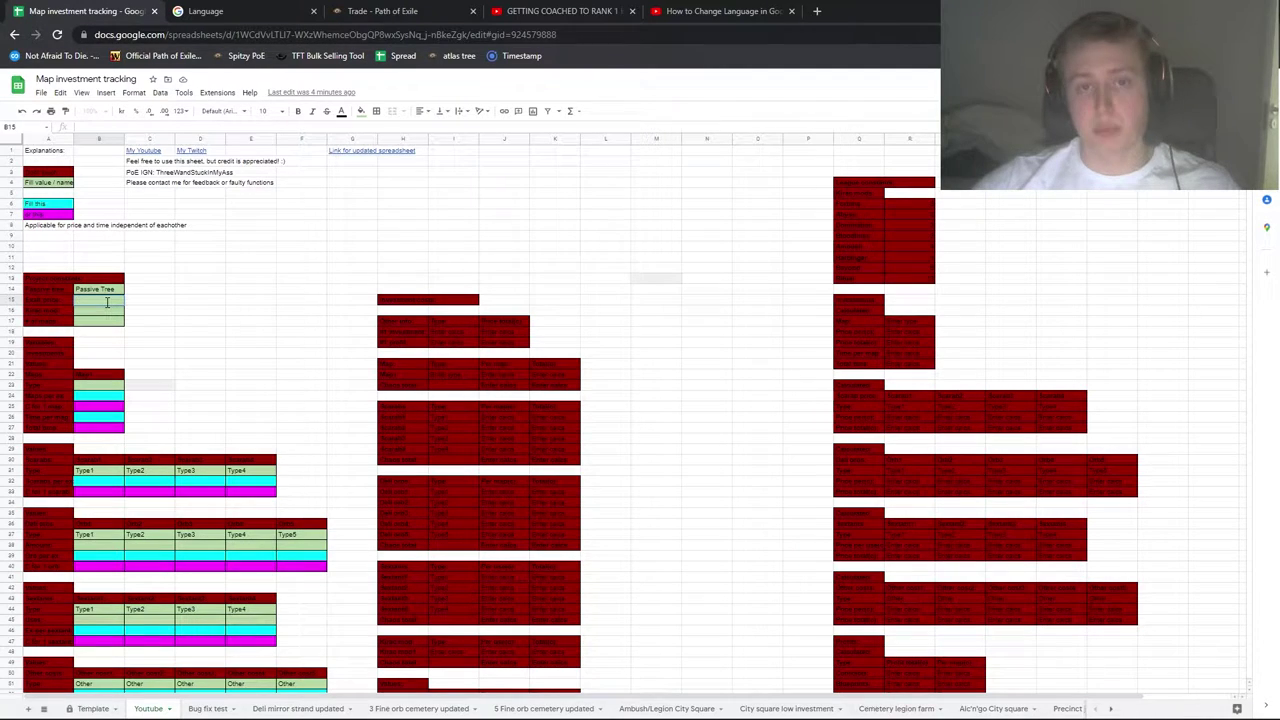
text(174)
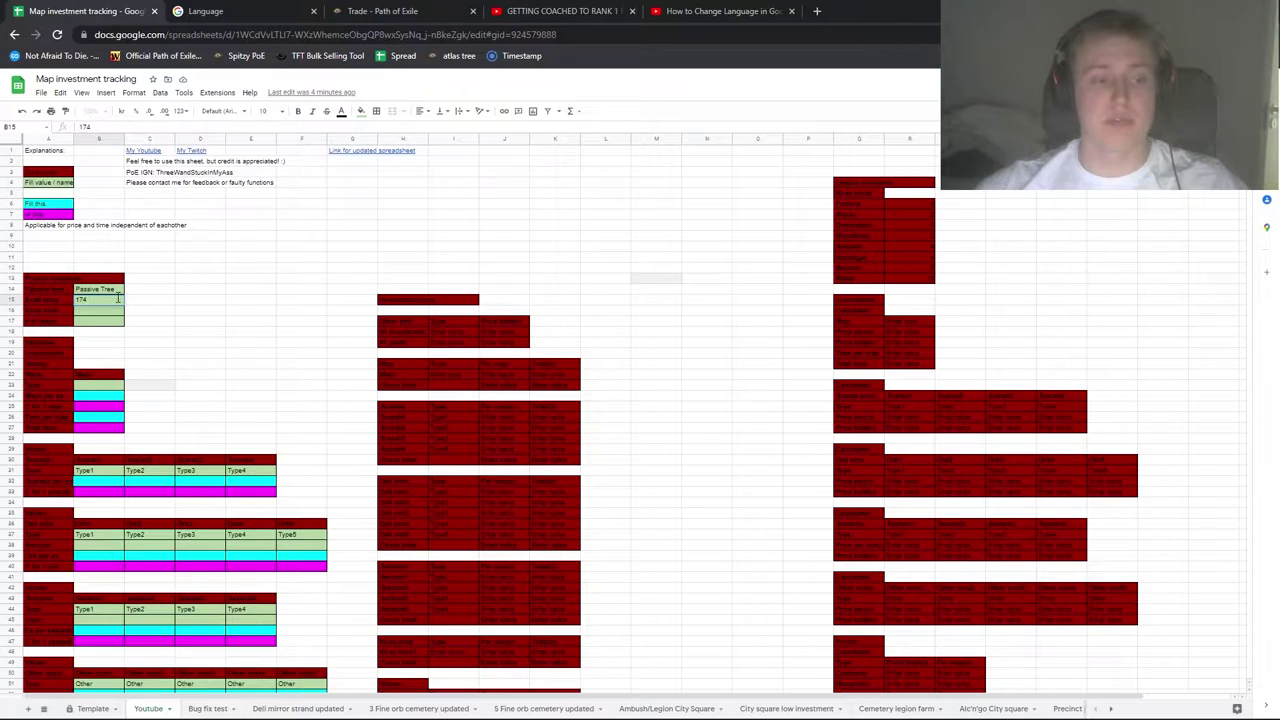
double_click(102, 311)
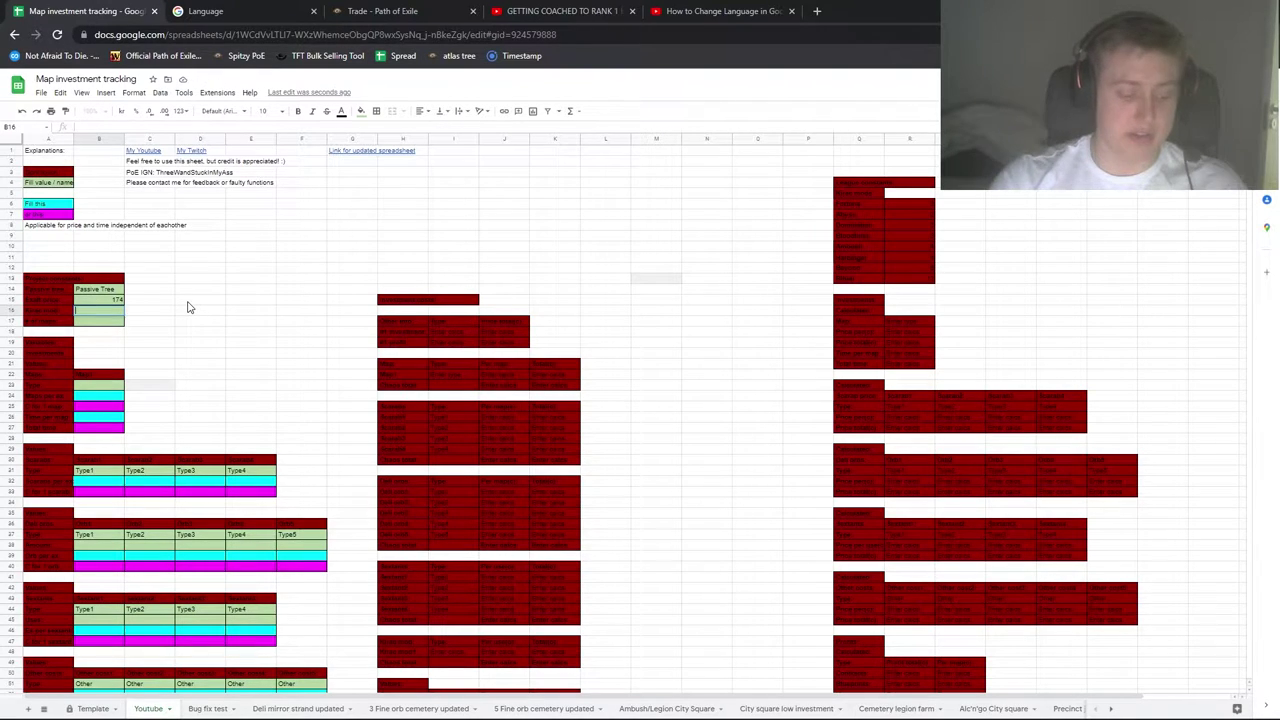
- Enter Fortune in B16 and 60 in B17
text(Fortune)
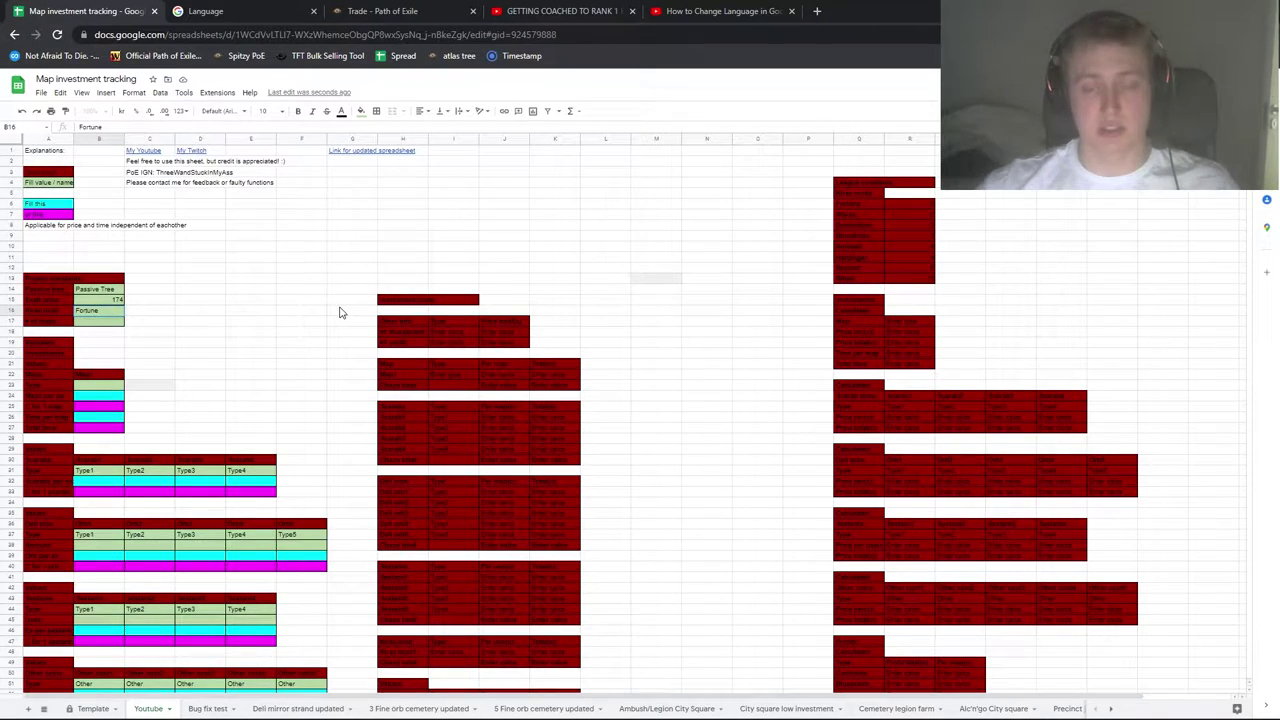
click(108, 321)
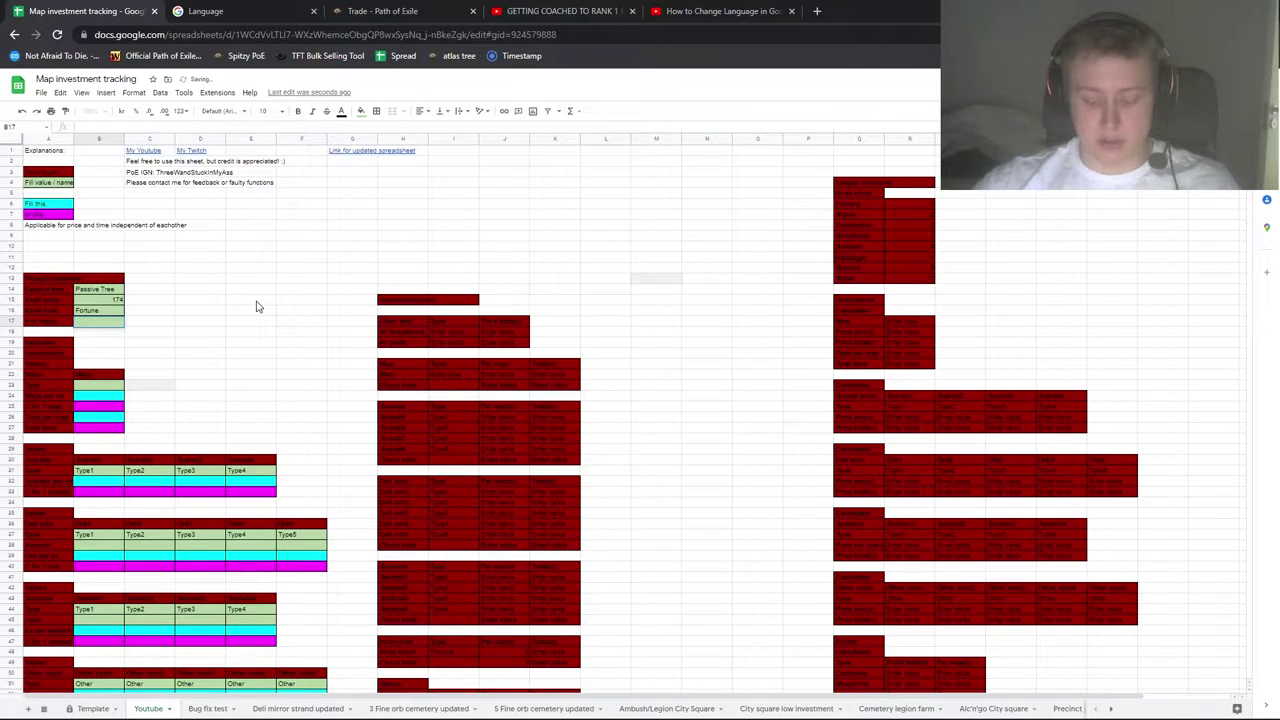
key(Return)
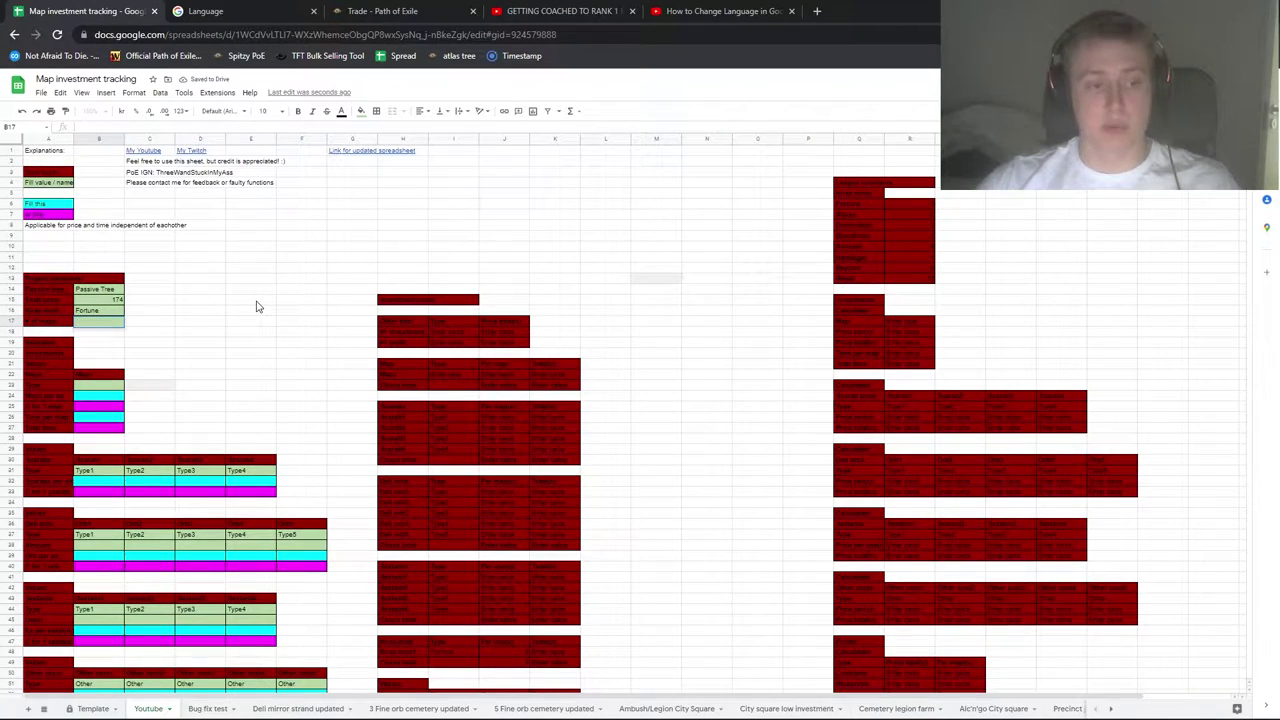
text(60)
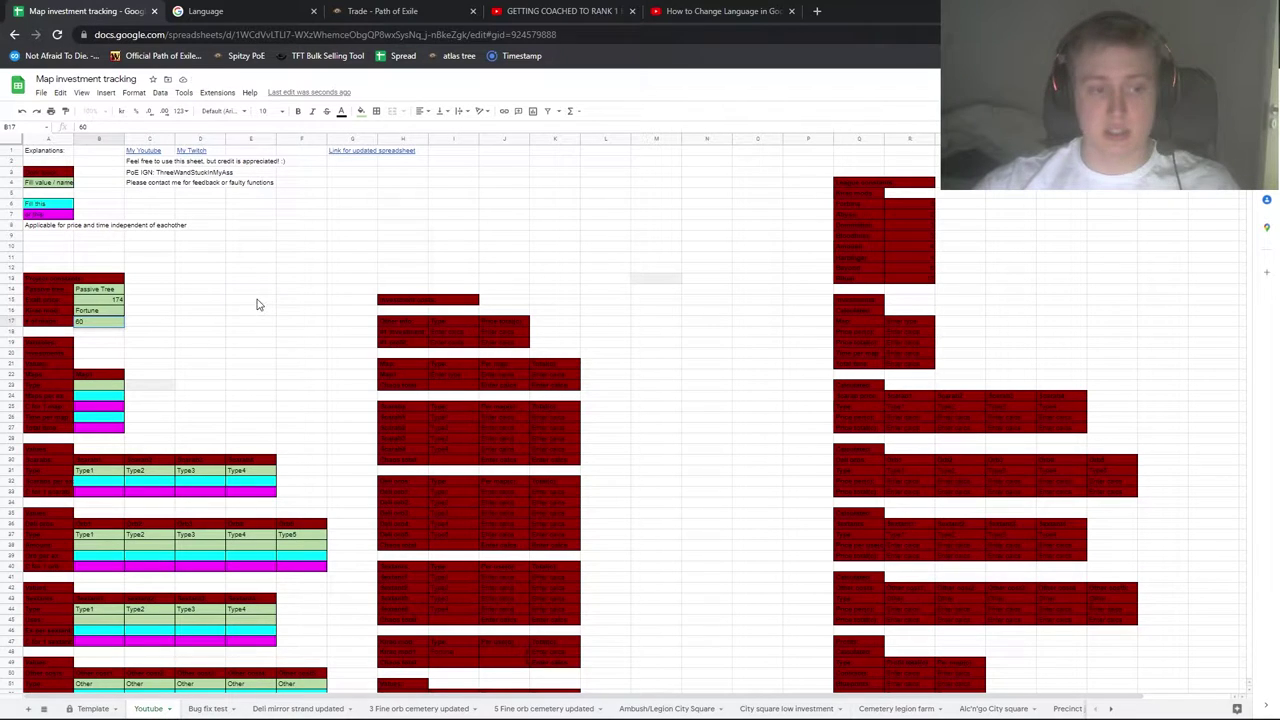
click(255, 302)
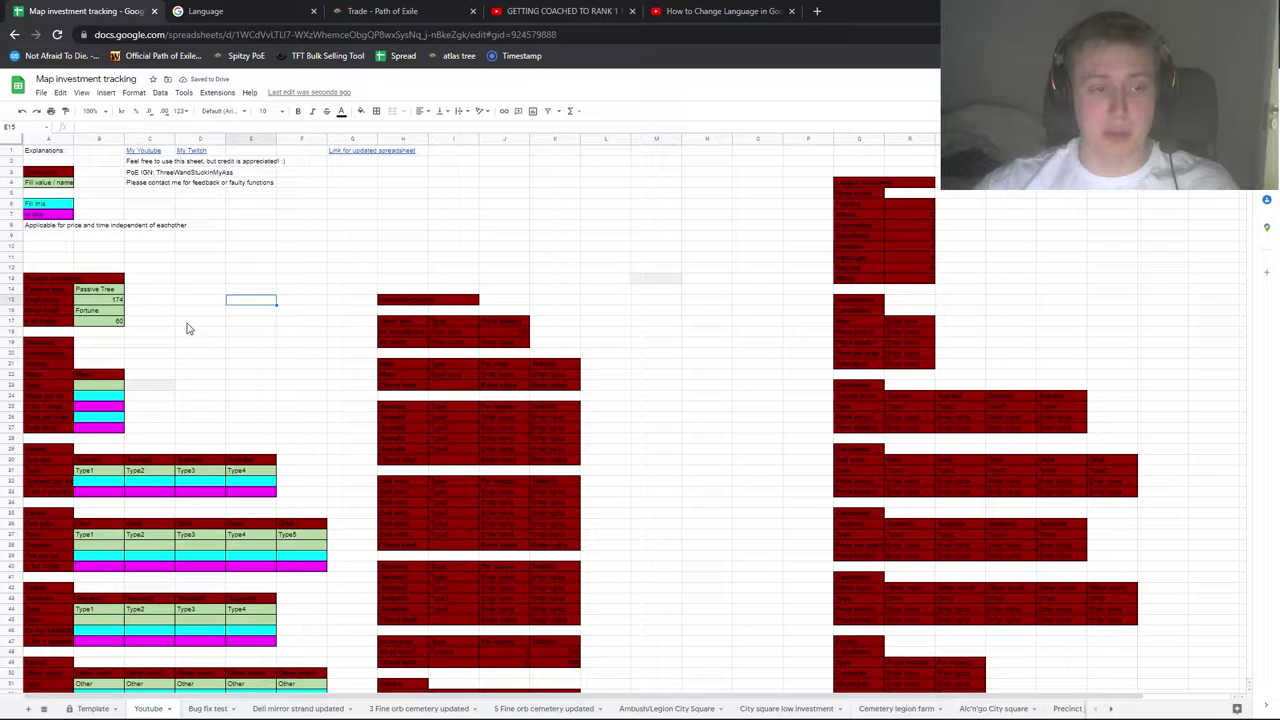
scroll(238, 331, down, 2)
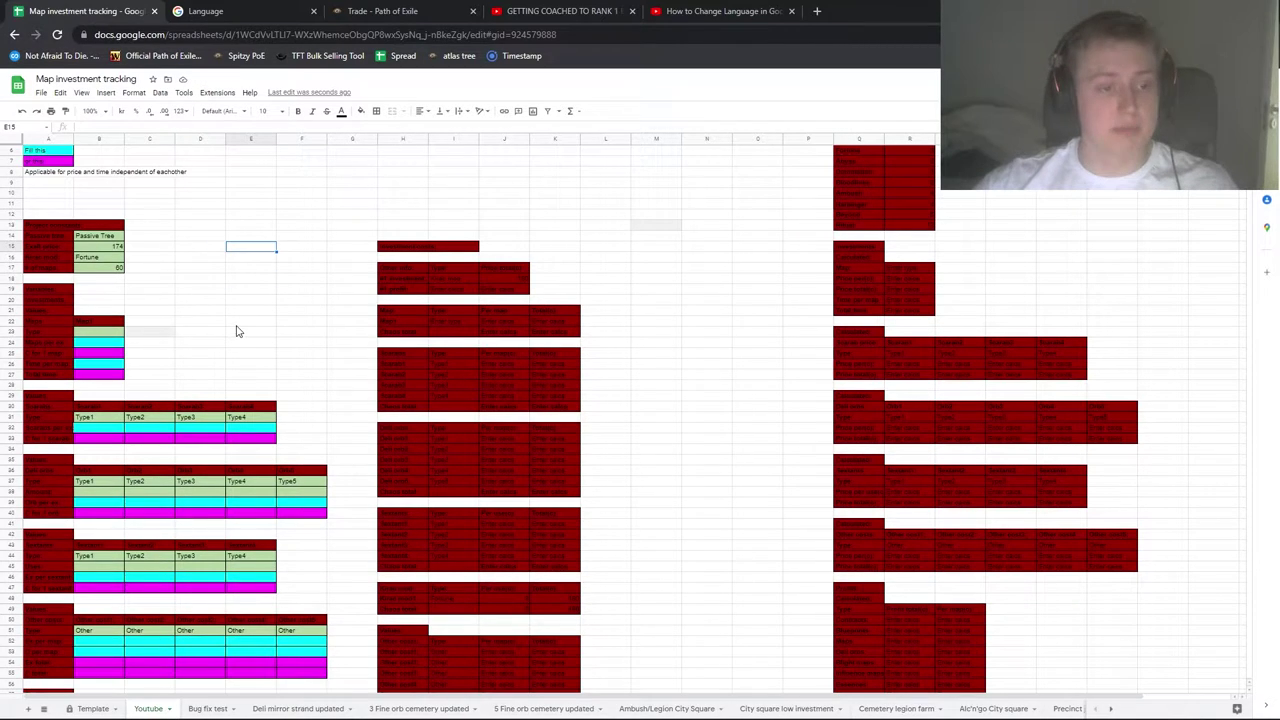
click(108, 333)
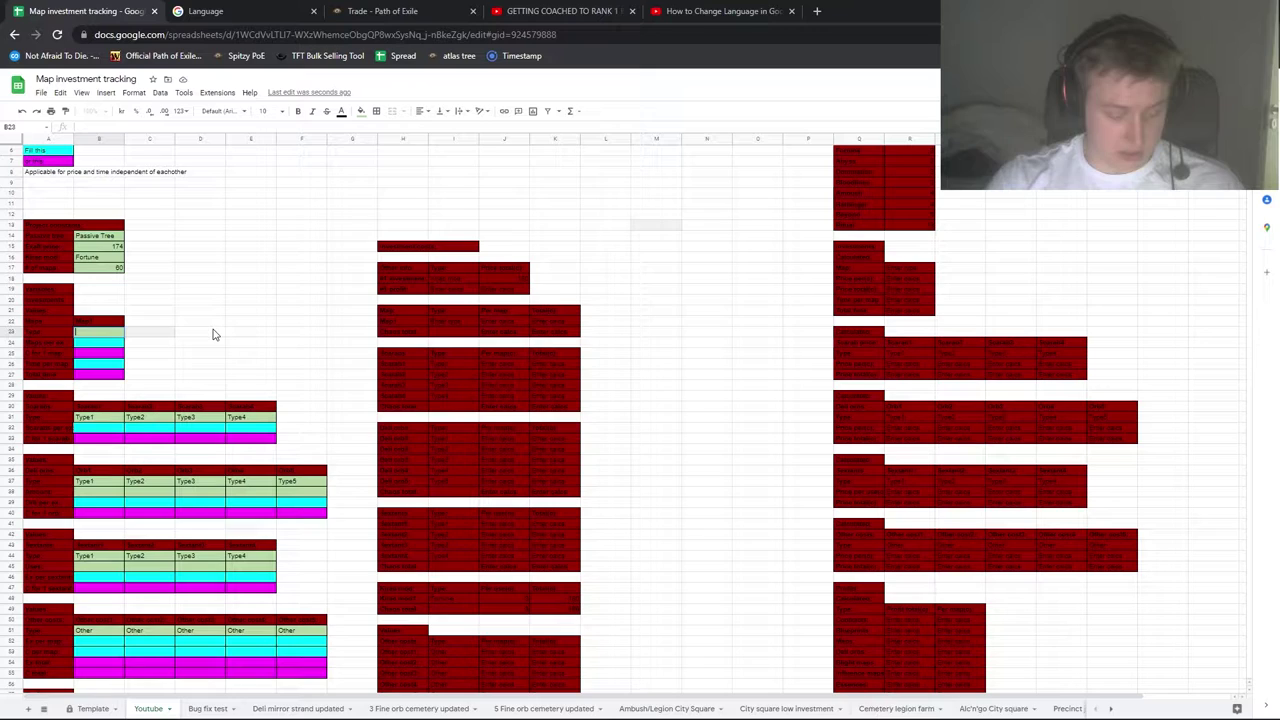
- Enter Strand in B23 and change B25's value from 3 to 23
text(trand)
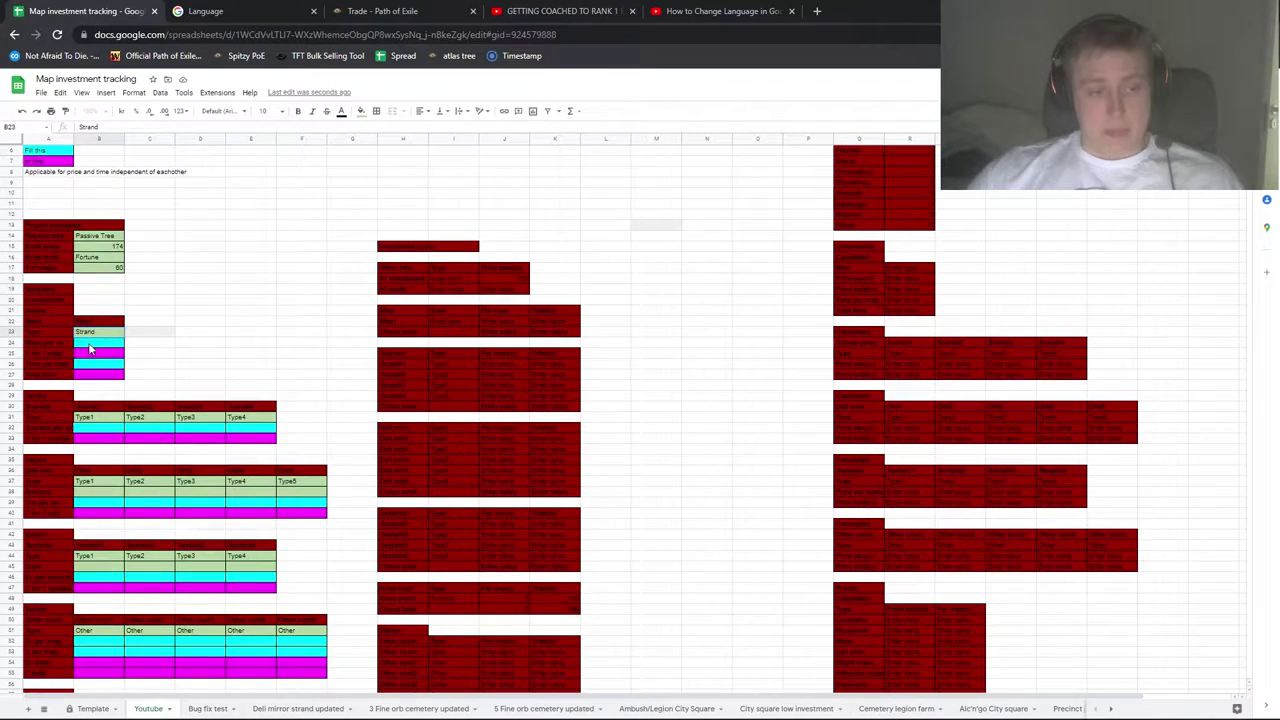
key(Return)
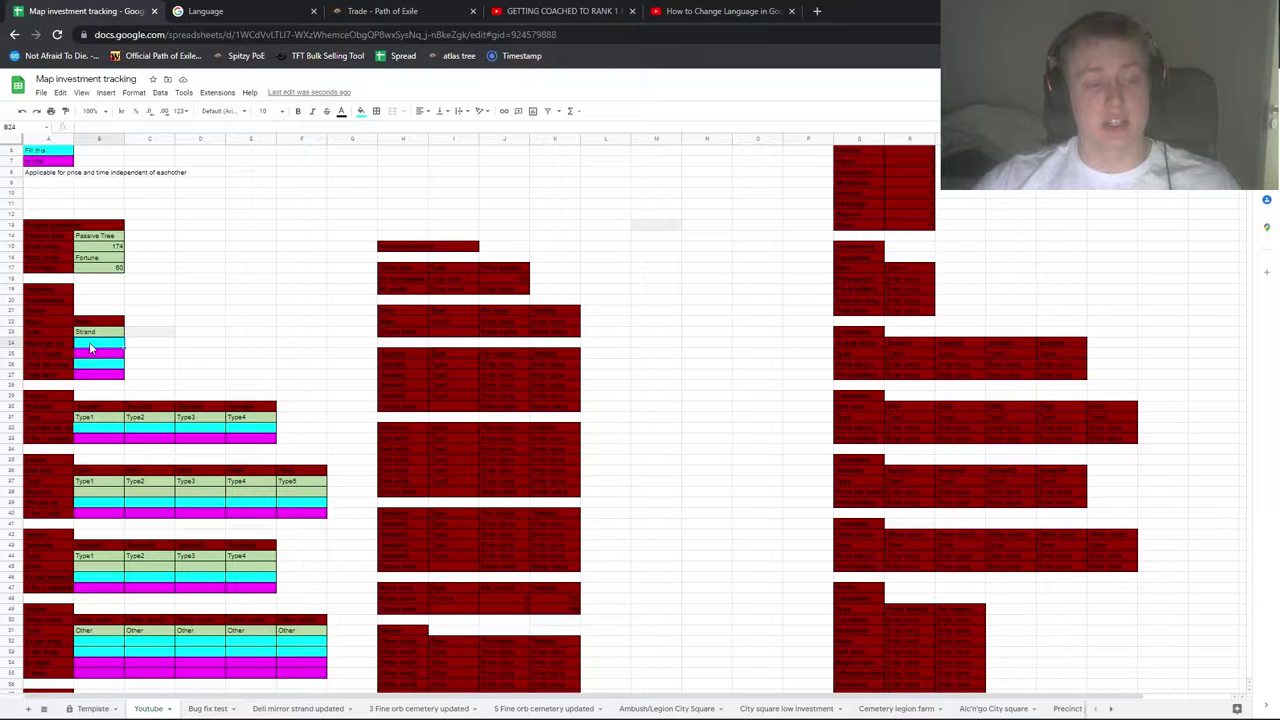
click(95, 358)
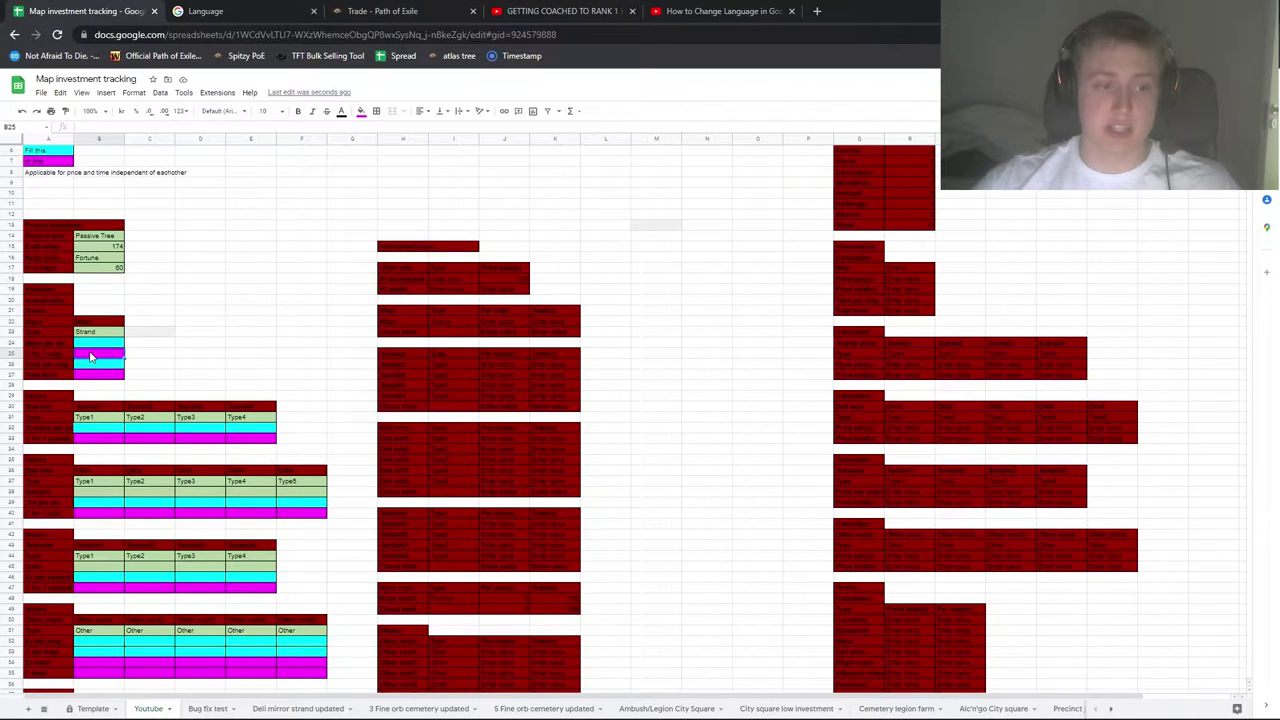
double_click(92, 350)
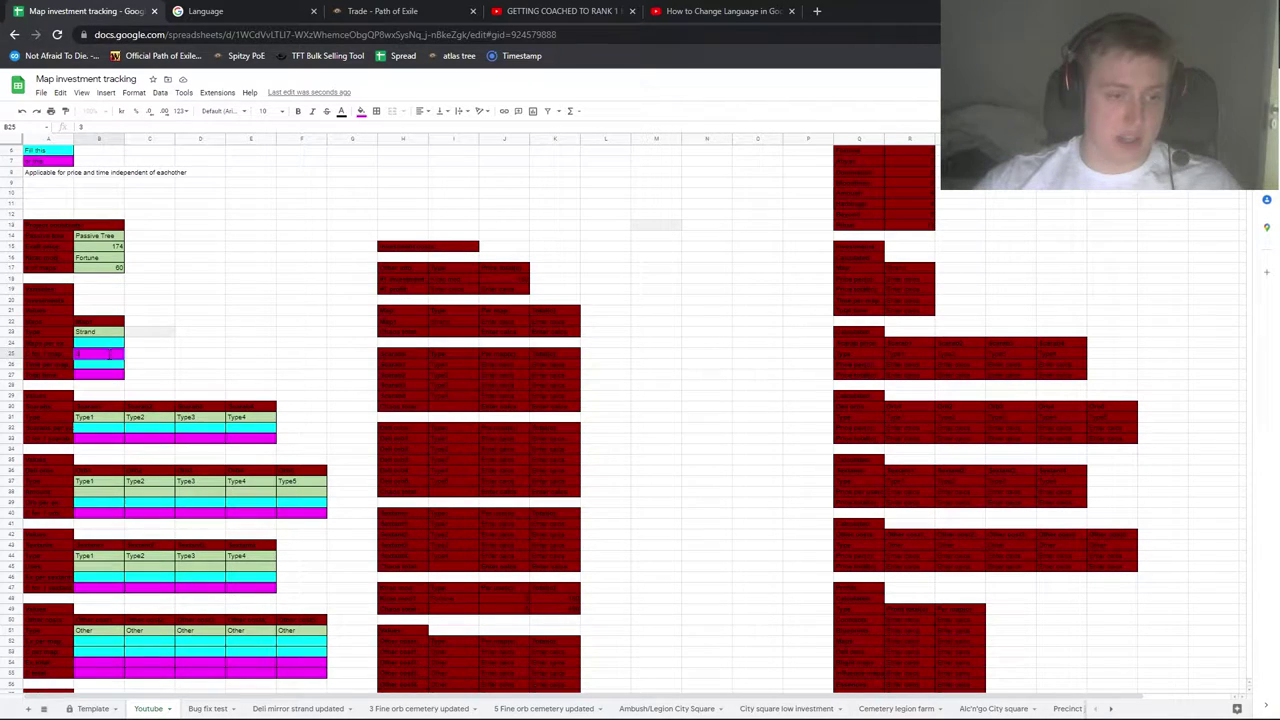
click(152, 365)
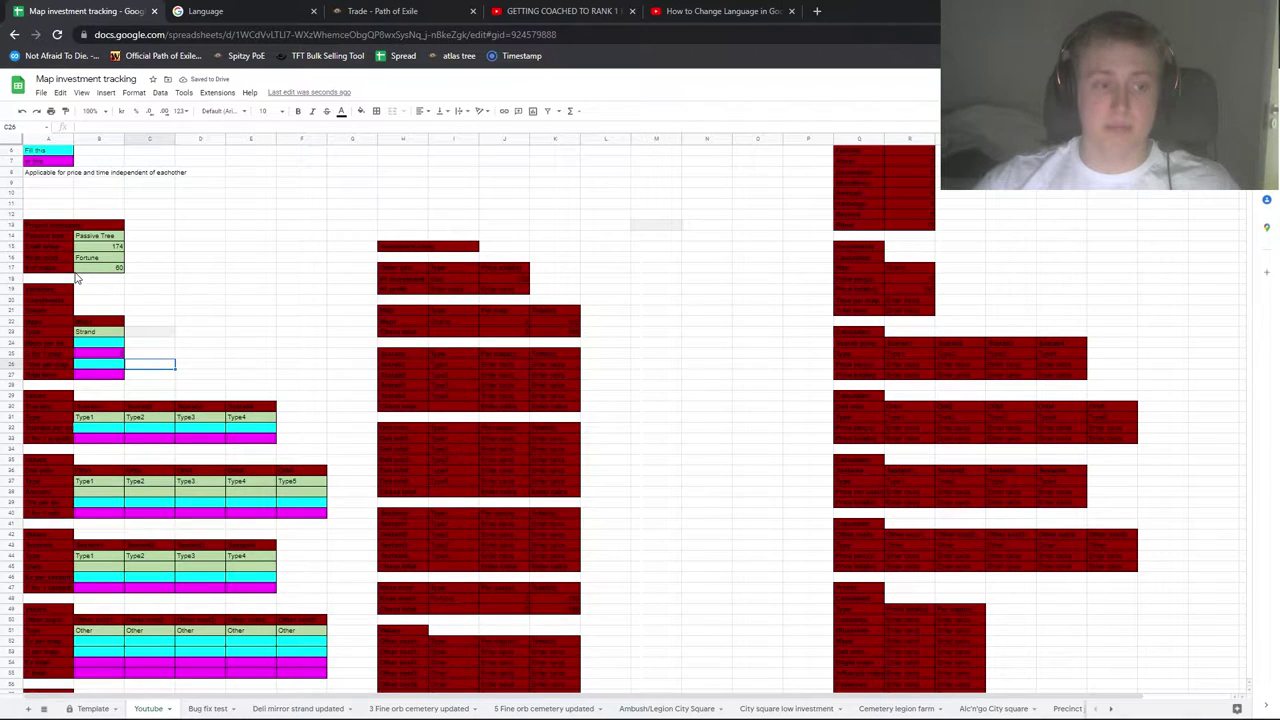
click(120, 354)
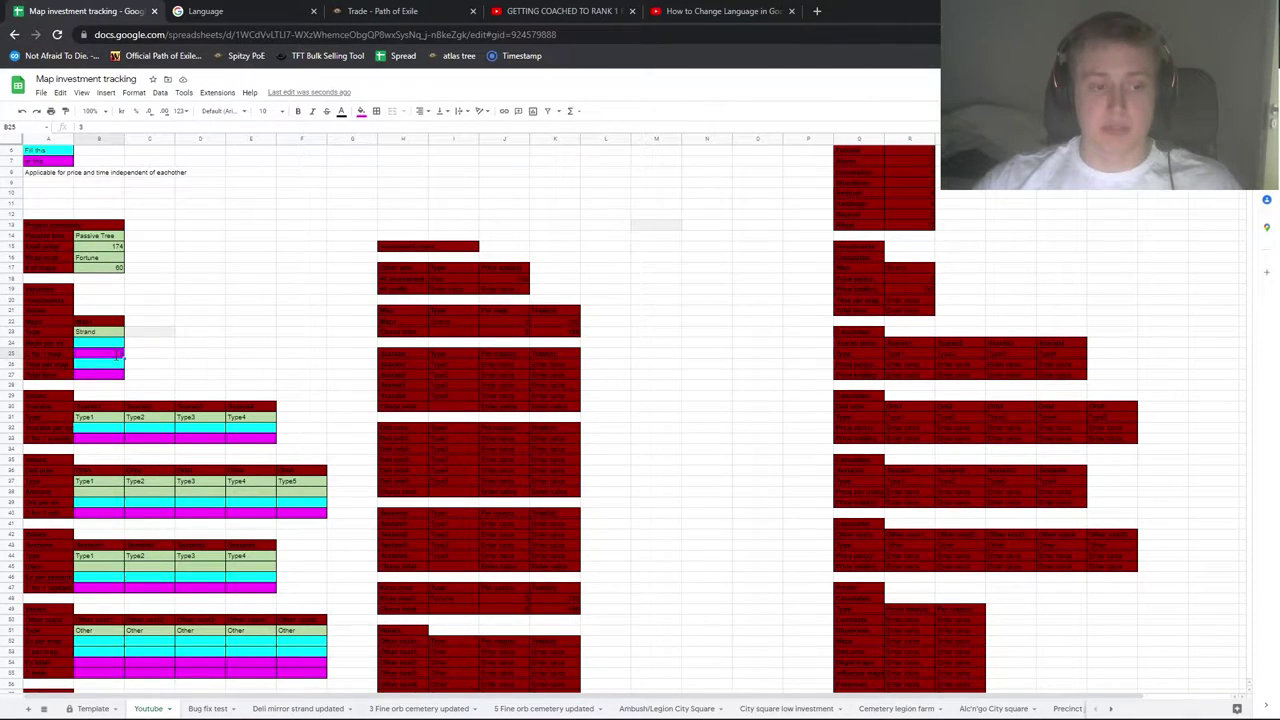
double_click(120, 354)
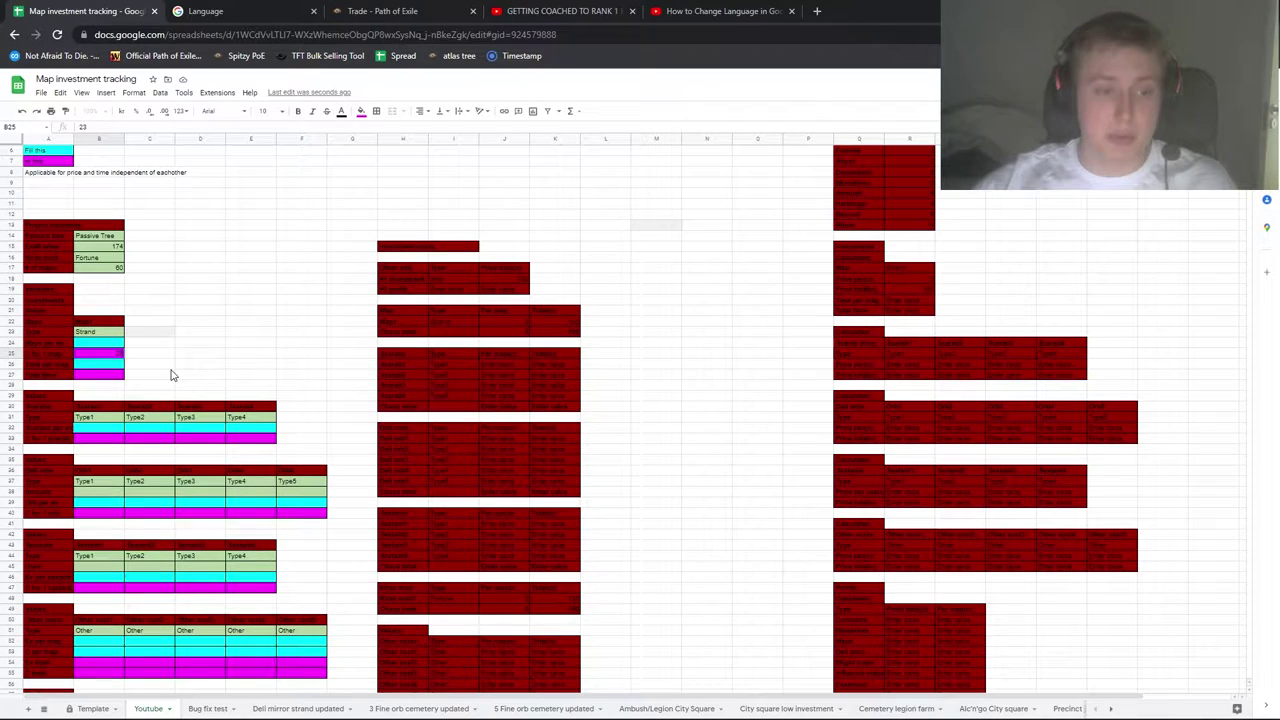
click(120, 366)
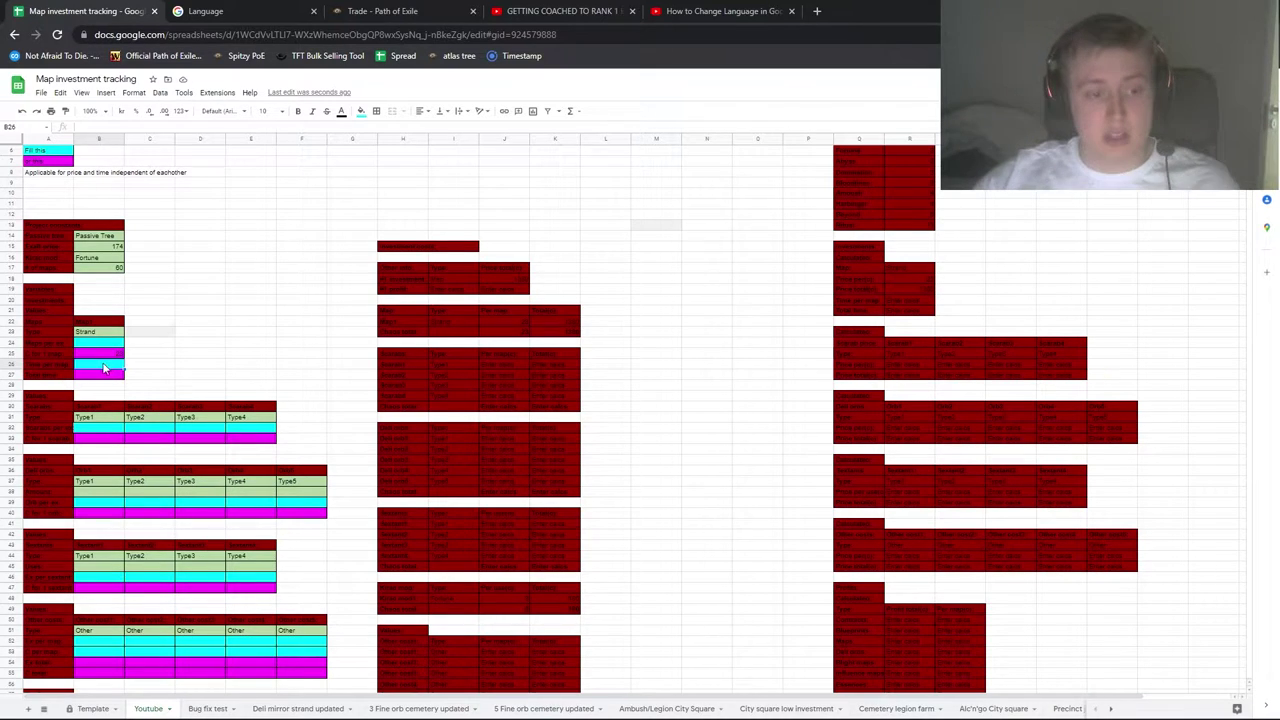
click(101, 373)
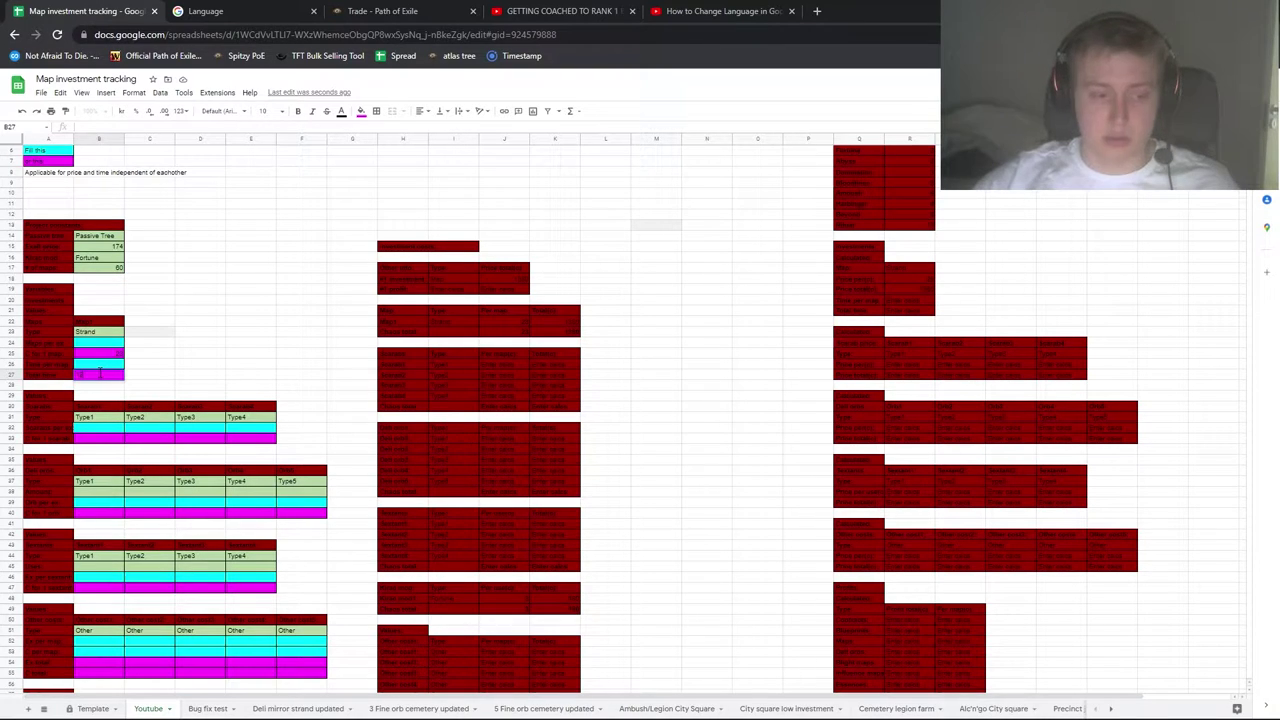
click(161, 378)
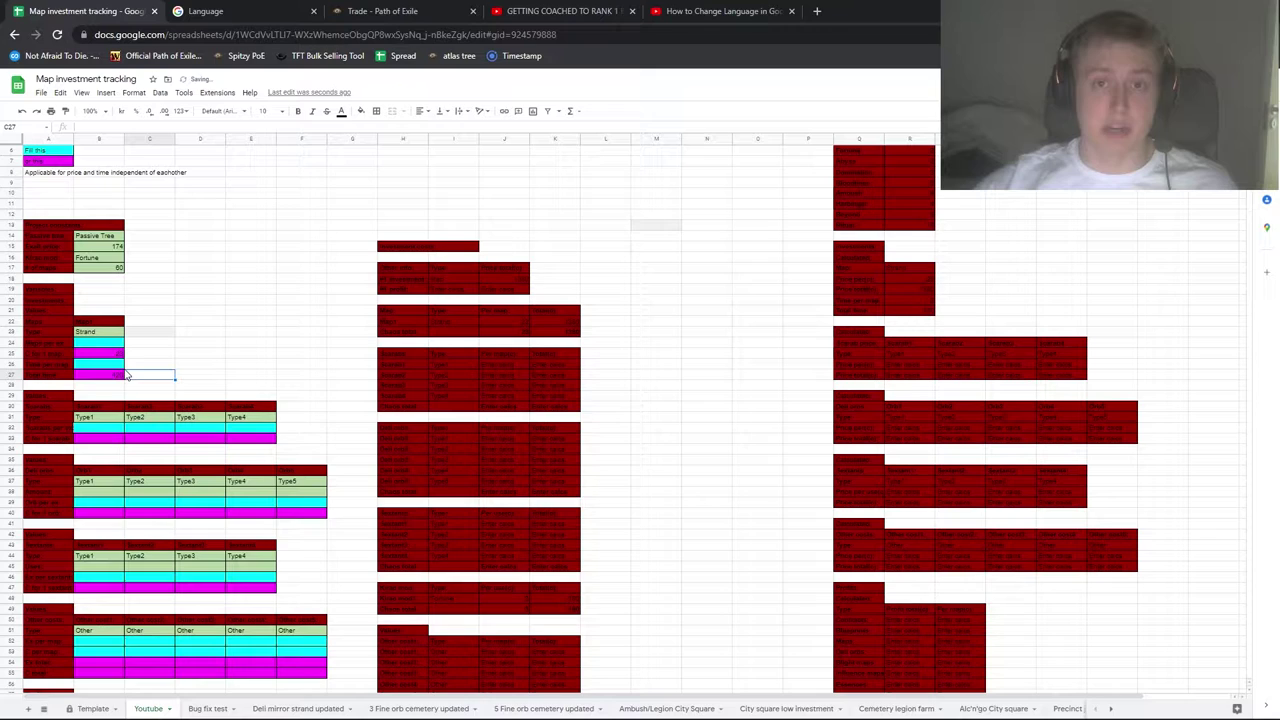
scroll(193, 394, down, 1)
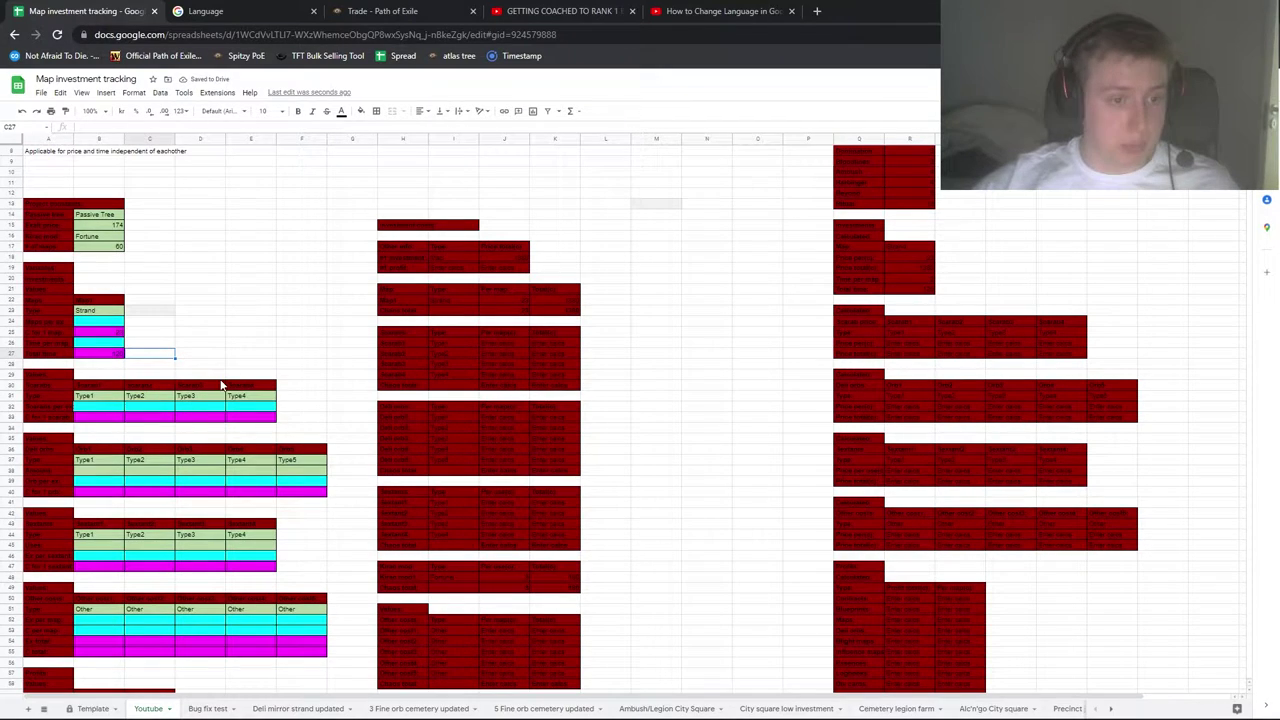
scroll(202, 352, down, 3)
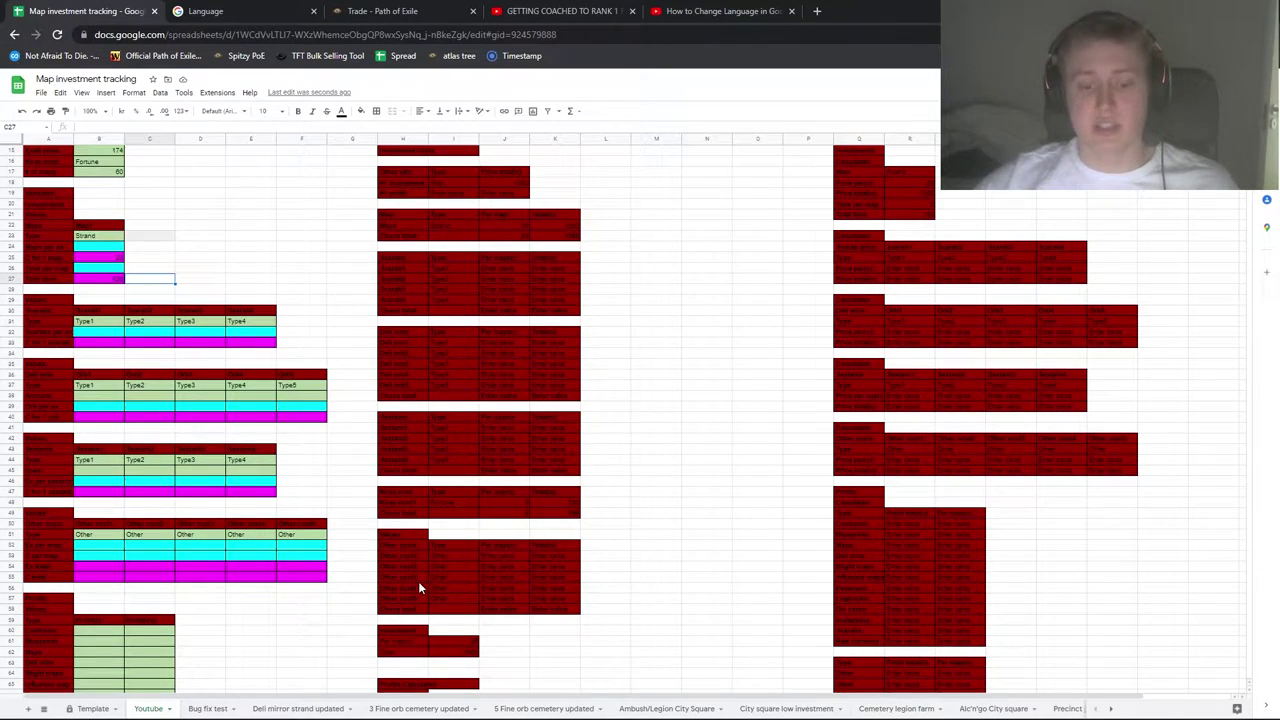
mouse_move(434, 708)
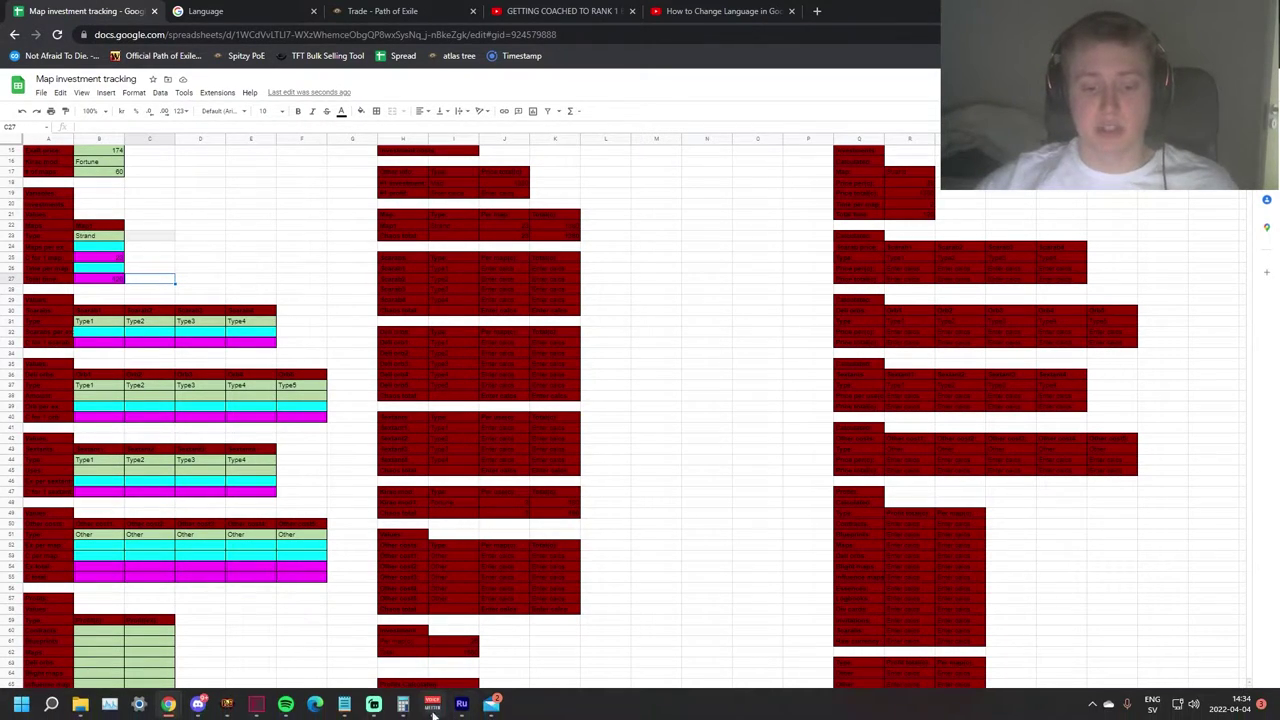
- Price-check the stash's Gilded Harbinger Scarab, noting its 1/10 exalted bulk price
click(229, 706)
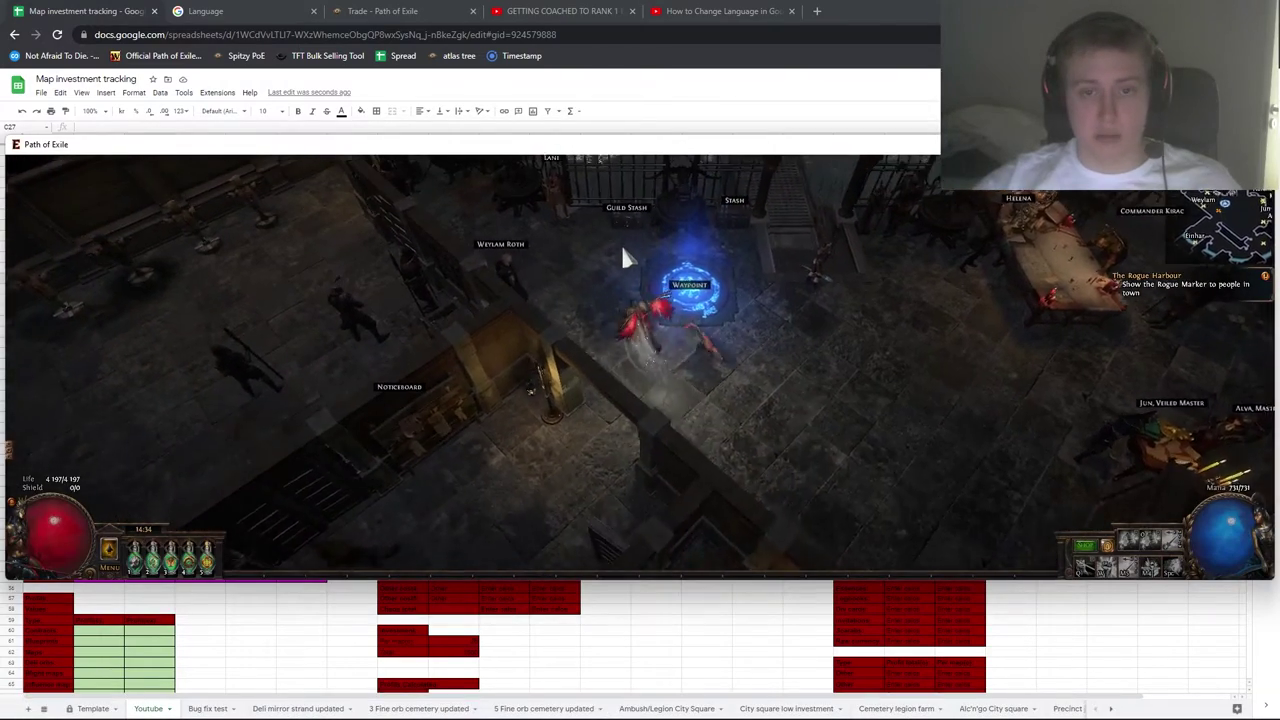
click(704, 282)
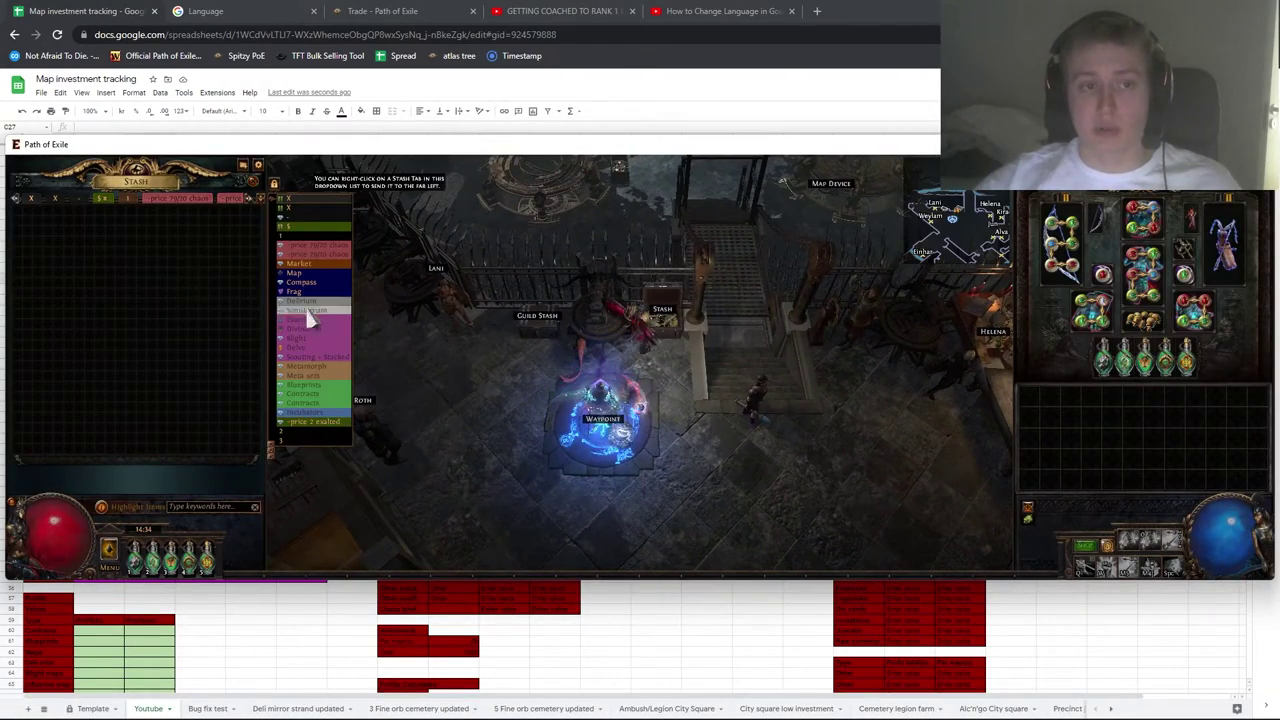
scroll(179, 198, down, 4)
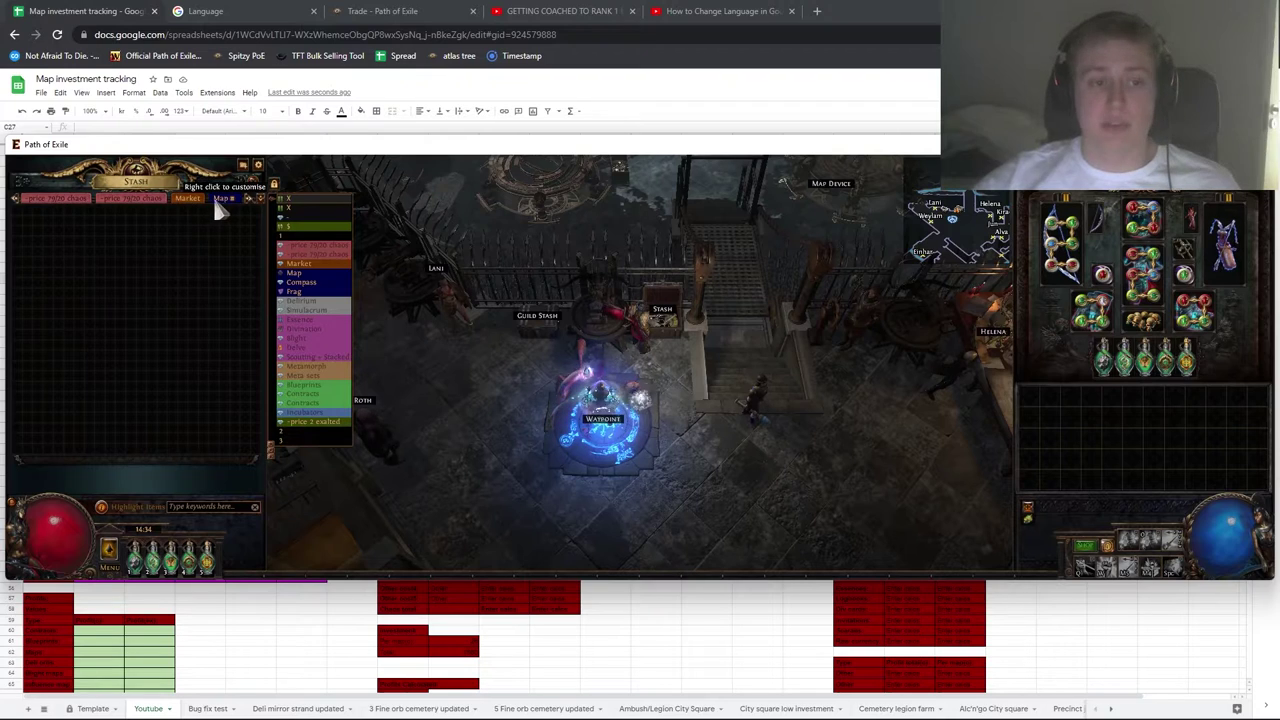
click(216, 195)
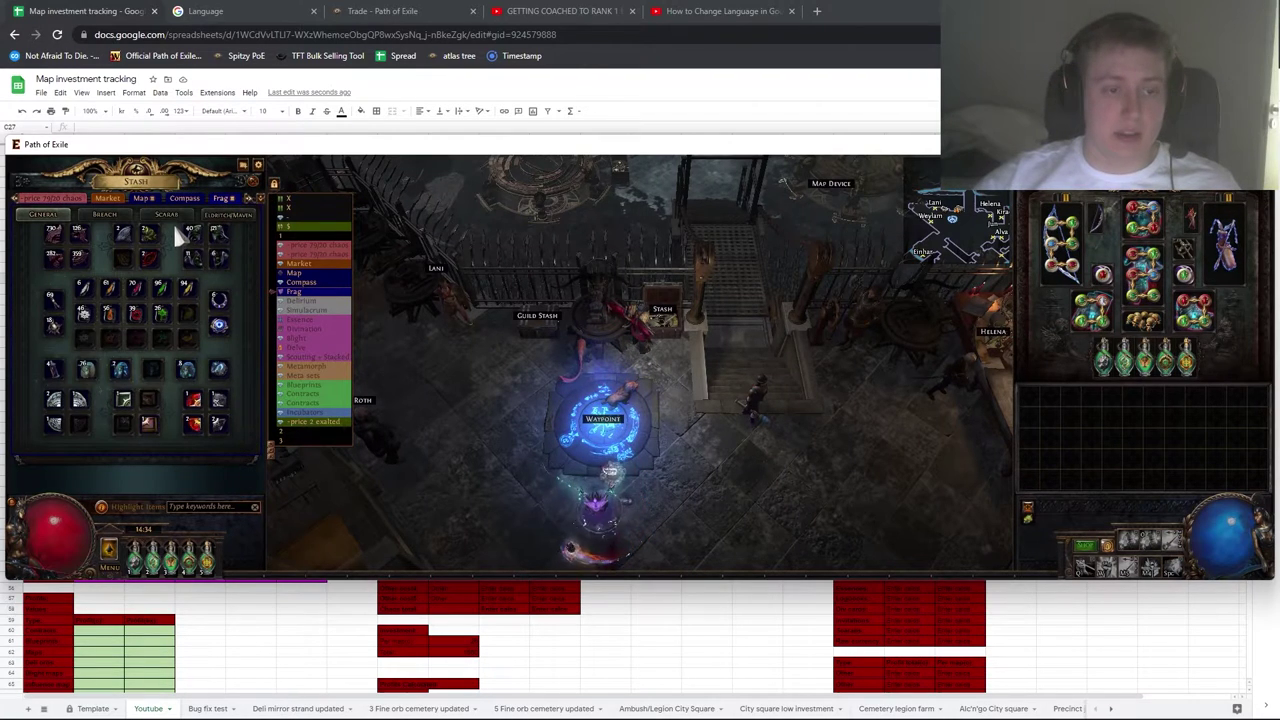
click(166, 214)
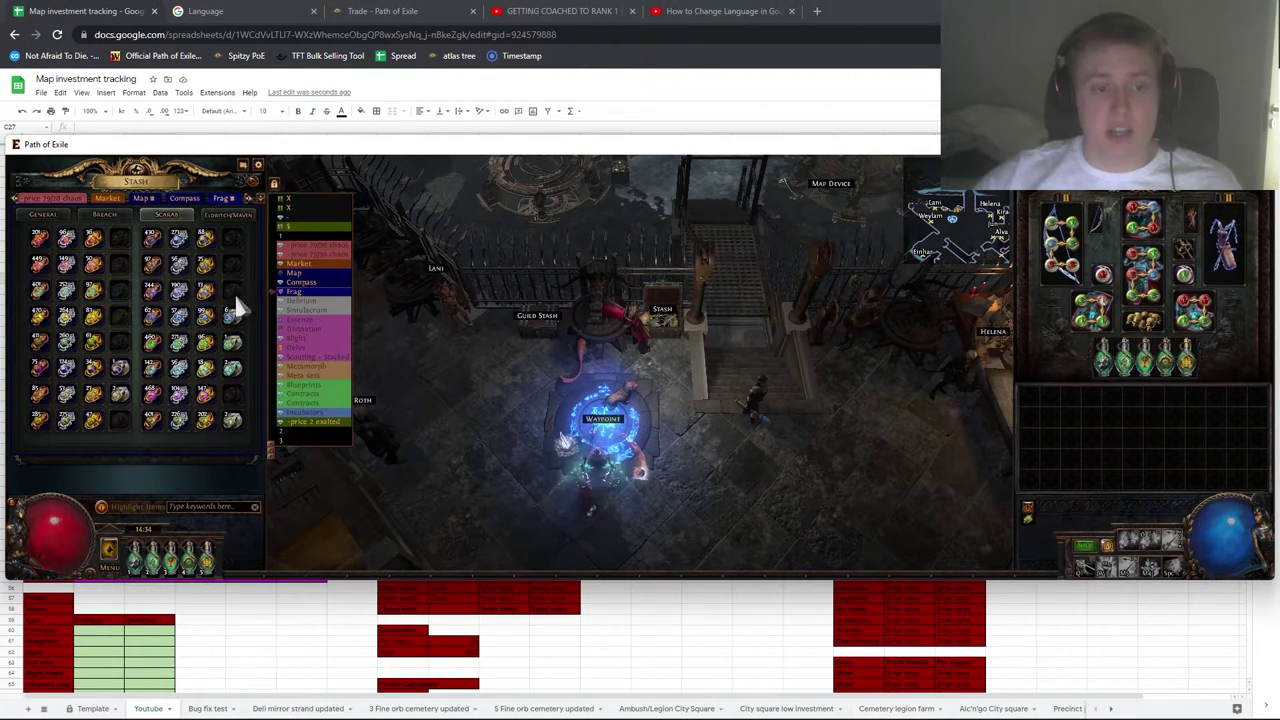
key(ctrl+d)
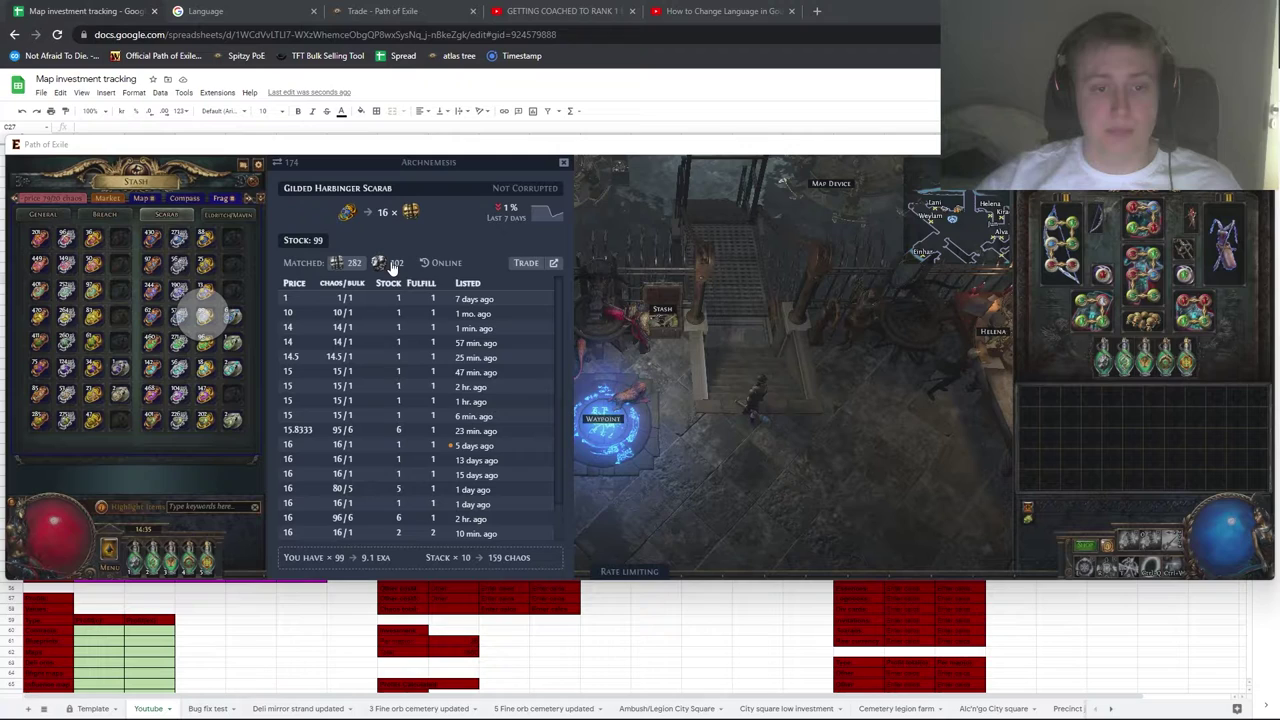
click(392, 265)
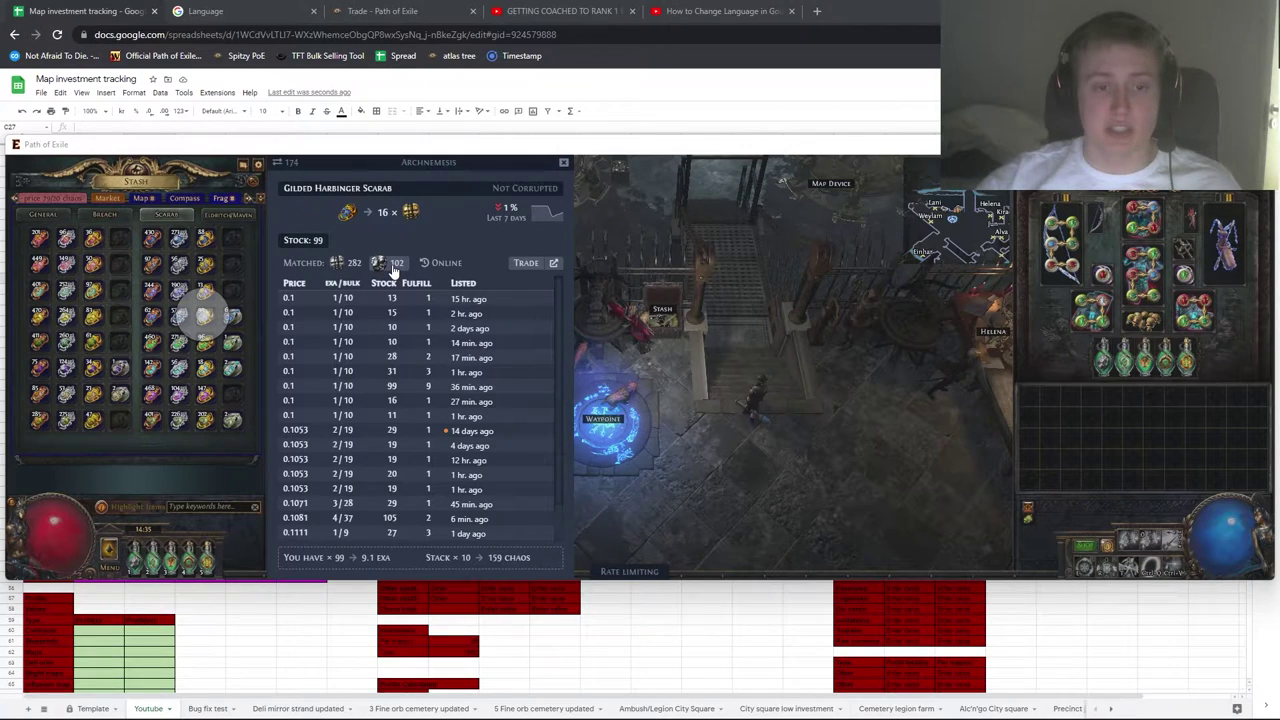
drag(331, 298, 358, 302)
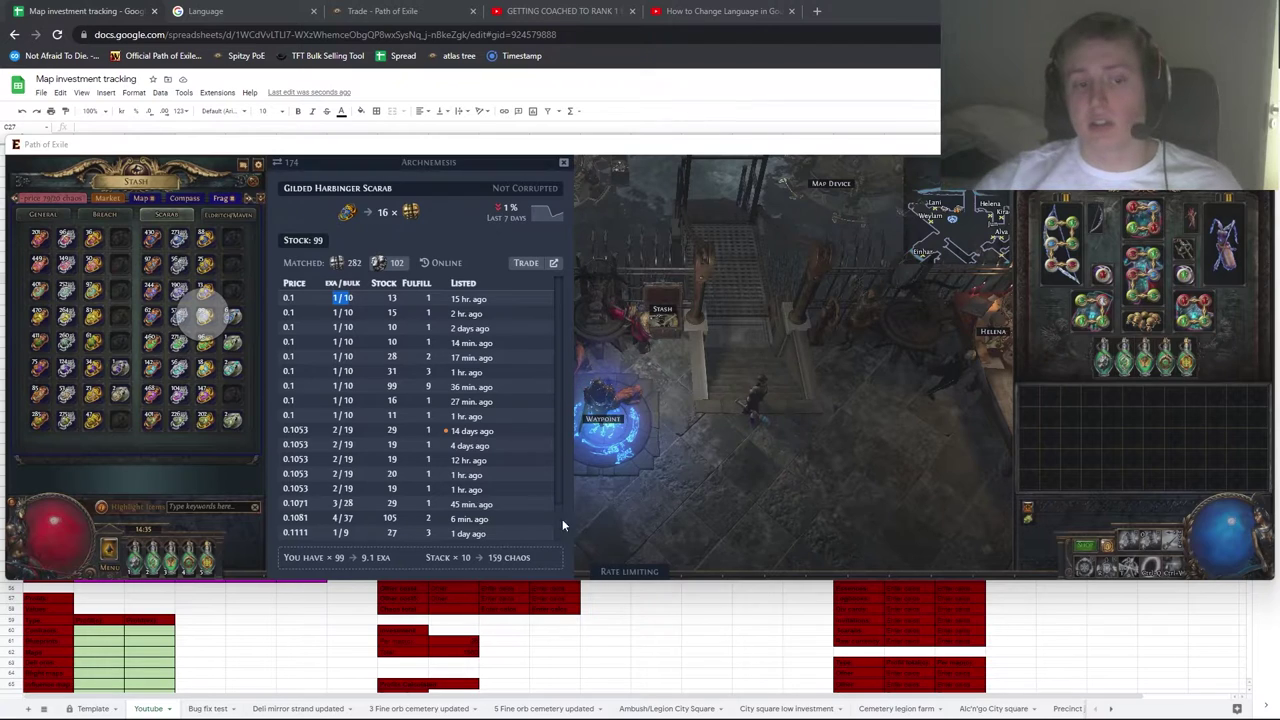
key(alt+Tab)
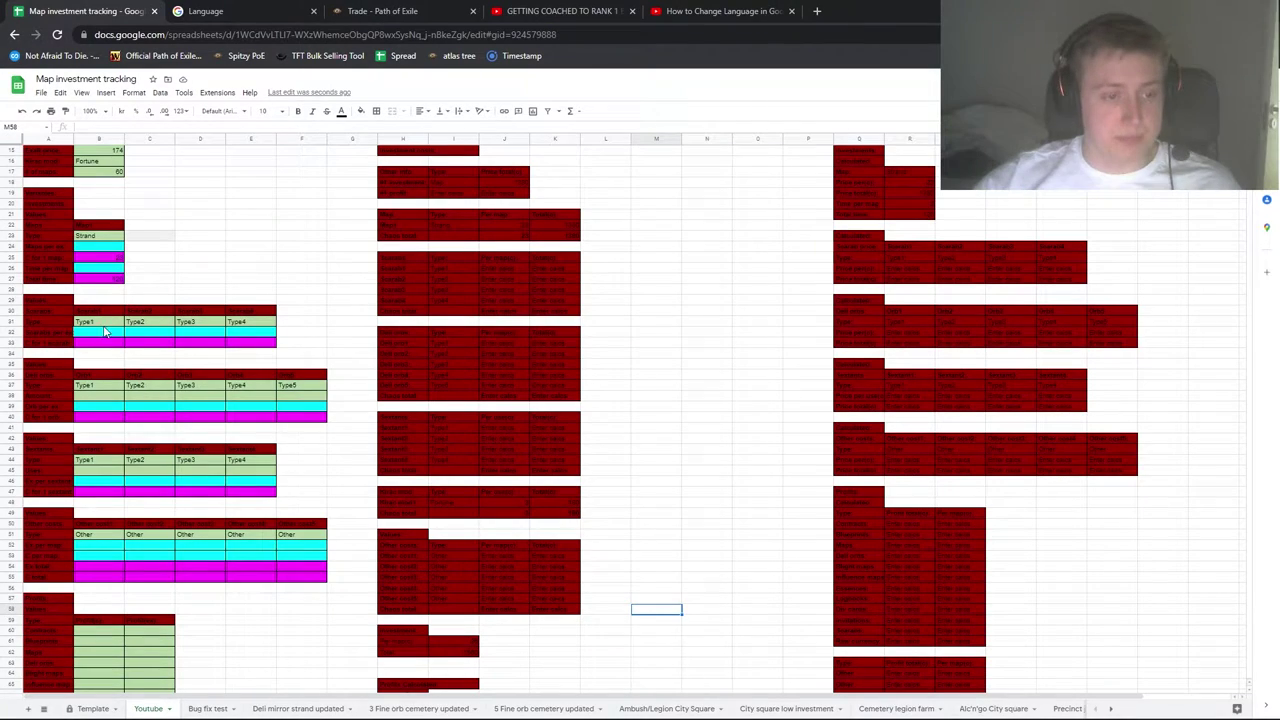
- Replace Type1 in B31 with GHarbinger and enter quantity 10 in B32
double_click(104, 322)
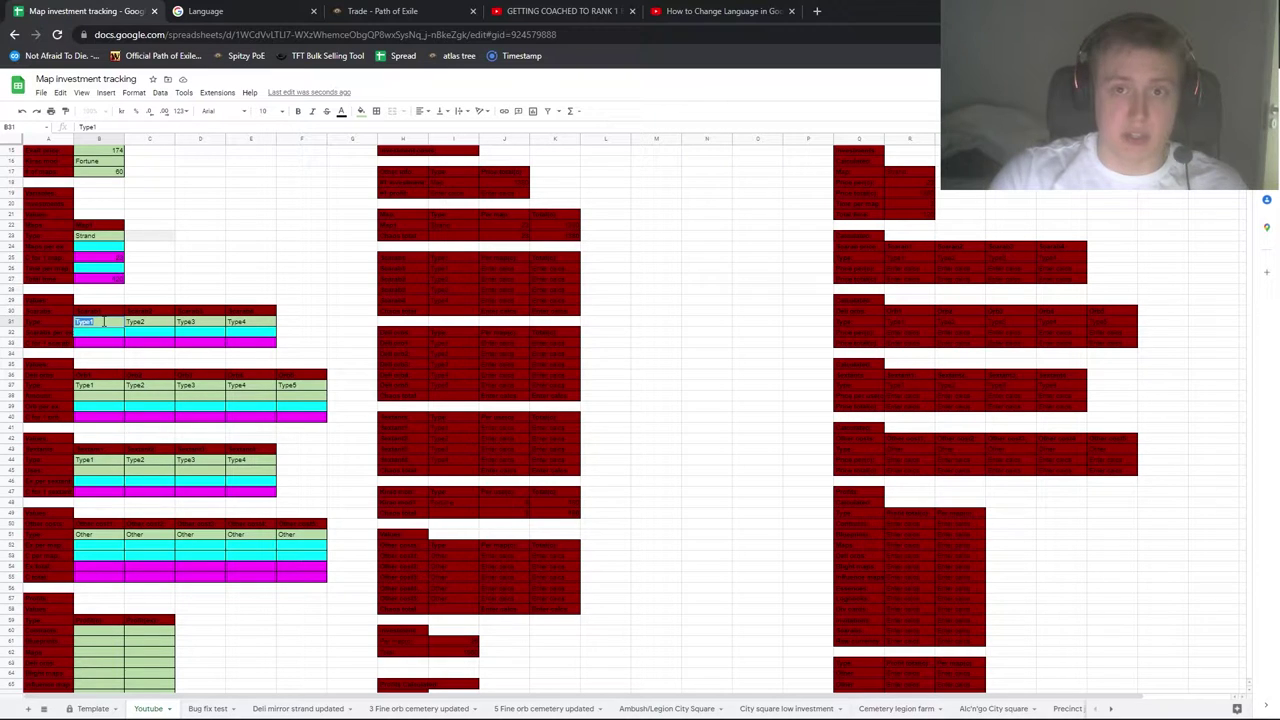
text(0)
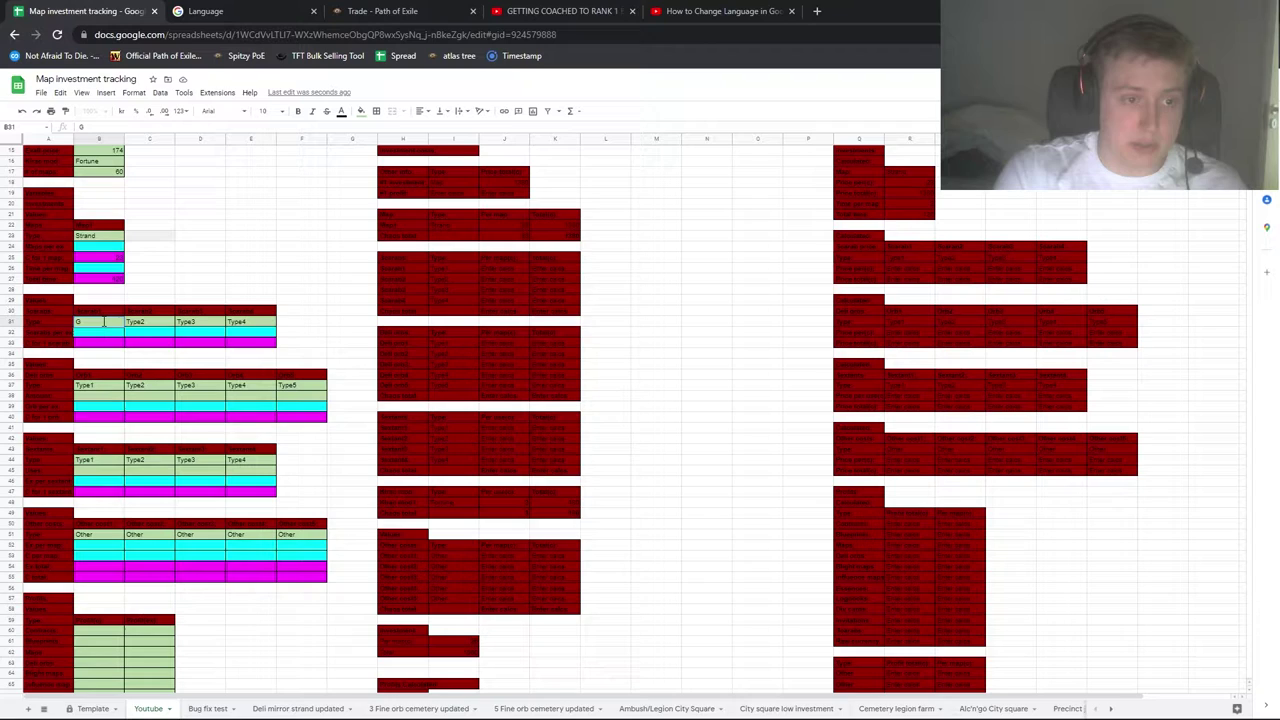
text(Harbi)
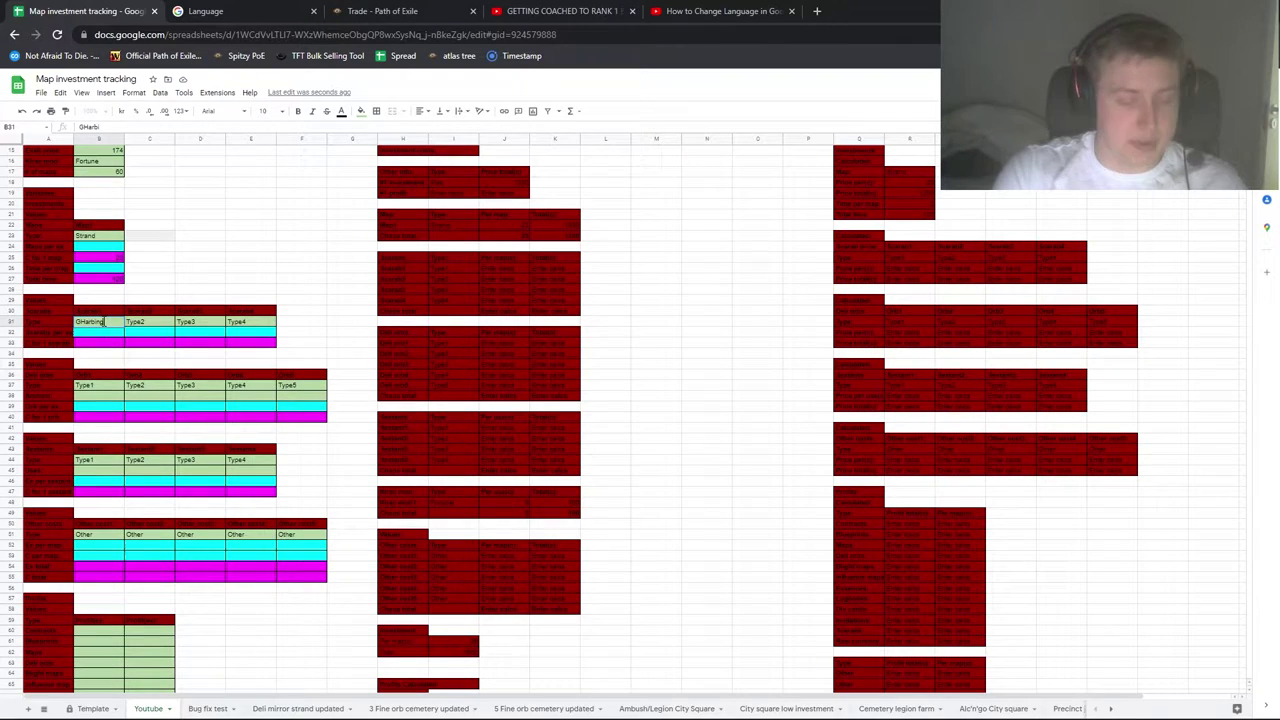
text(nger)
key(Return)
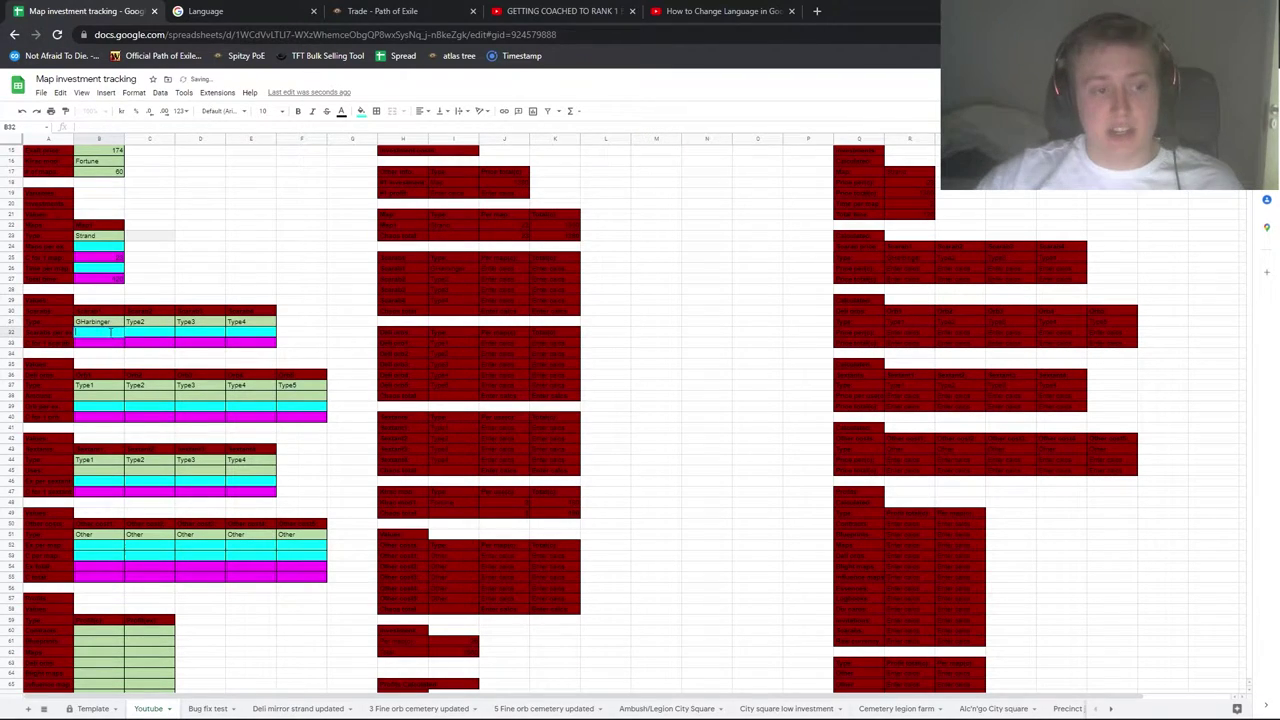
click(331, 349)
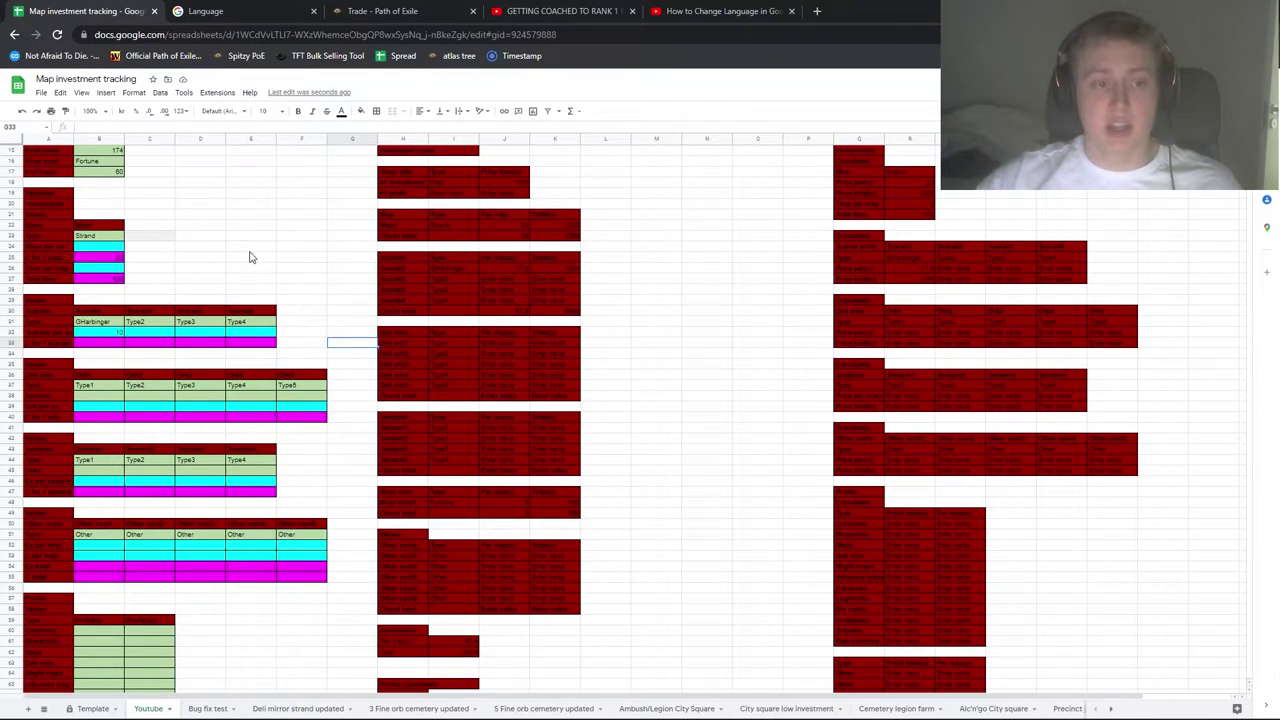
scroll(561, 293, up, 2)
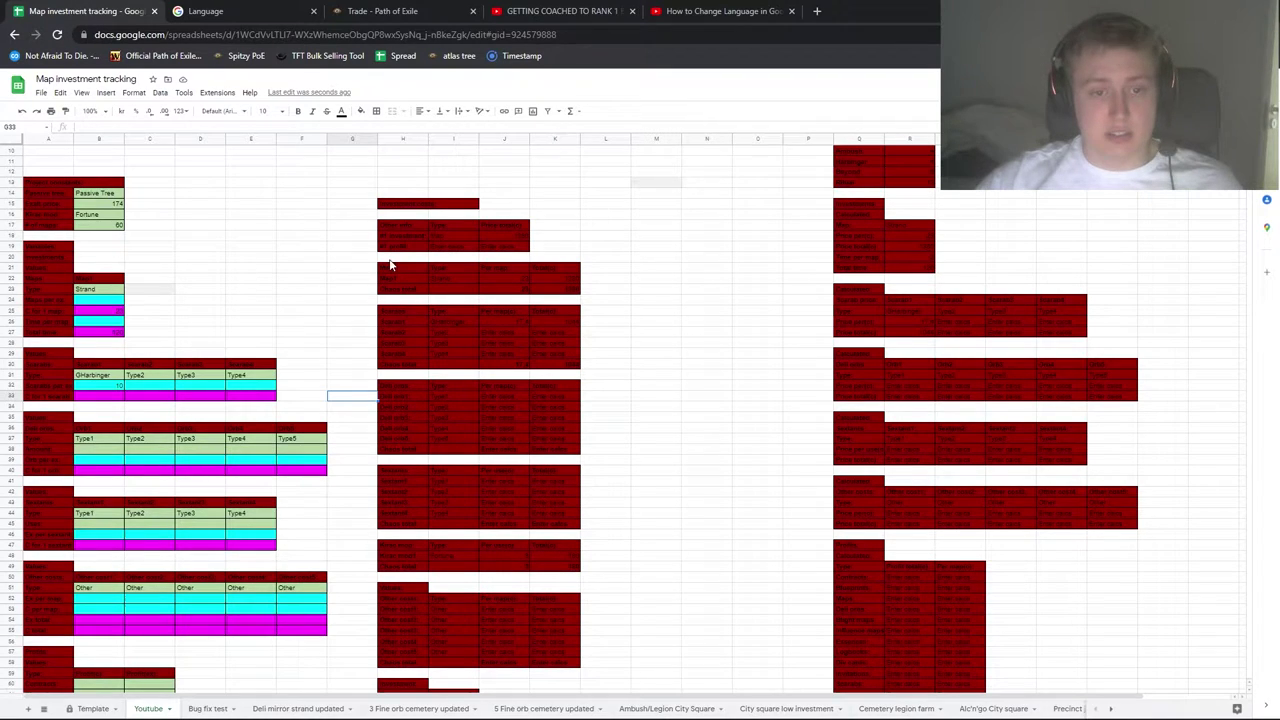
scroll(482, 449, down, 3)
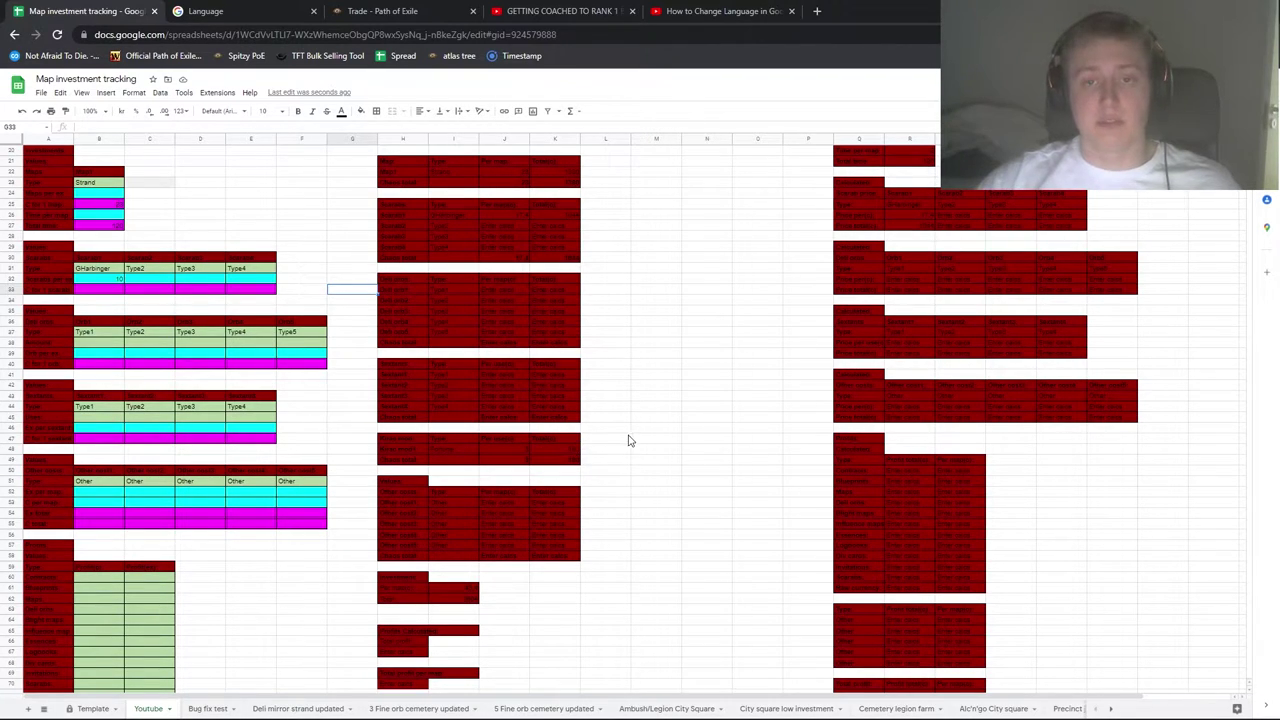
- Look over the remaining type cells in row 31
click(148, 270)
key(Right)
key(Right)
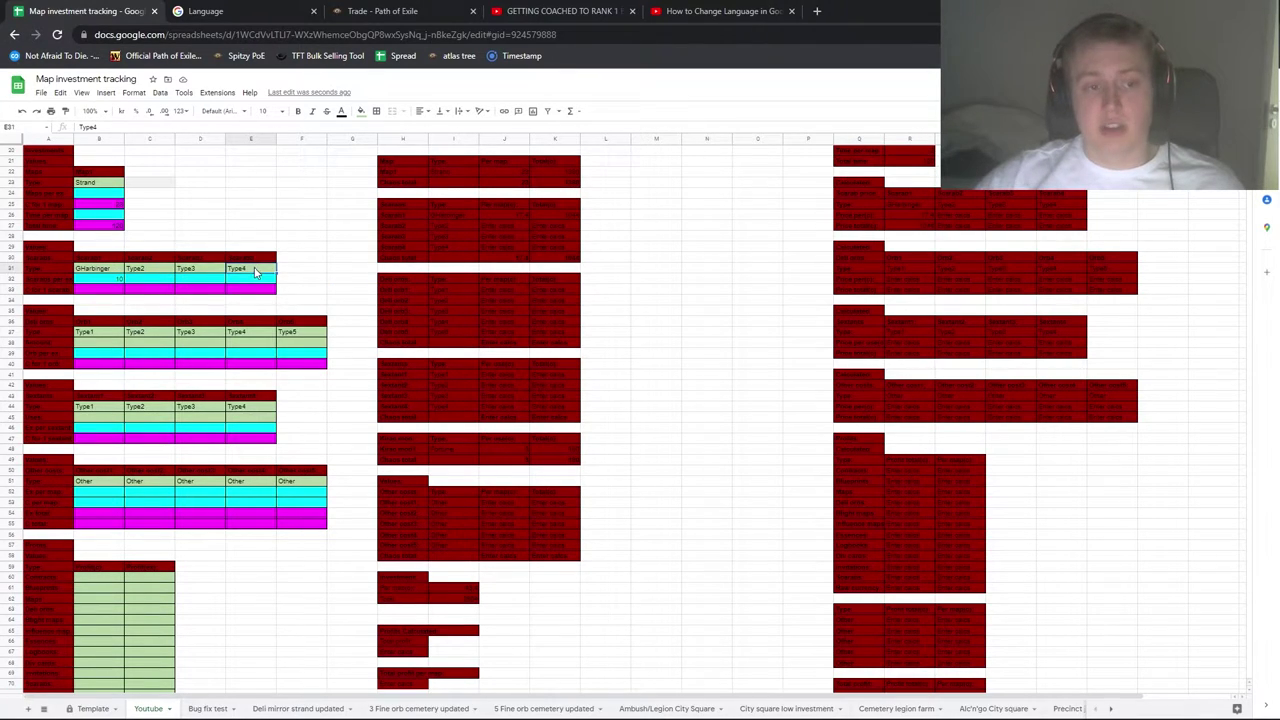
click(137, 273)
click(195, 272)
click(250, 272)
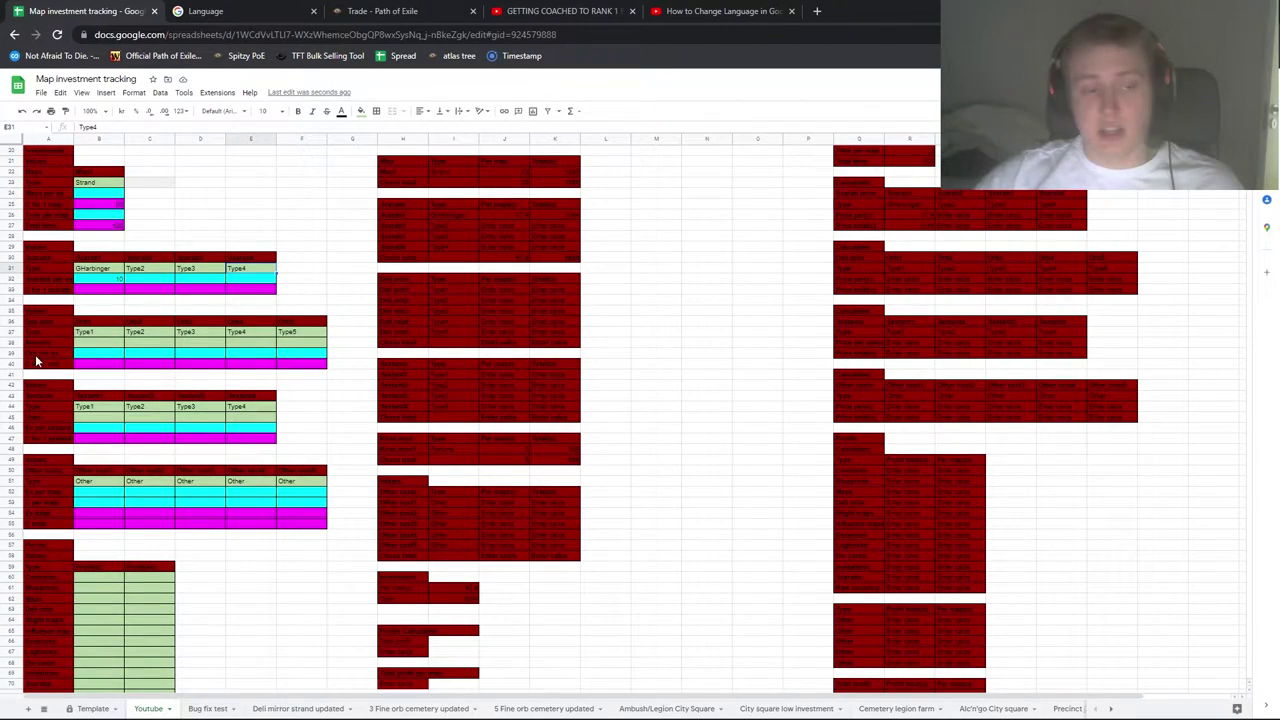
- Set B37 to Fine, B38 to 3, leave B39 empty and put 35 in B40
double_click(101, 332)
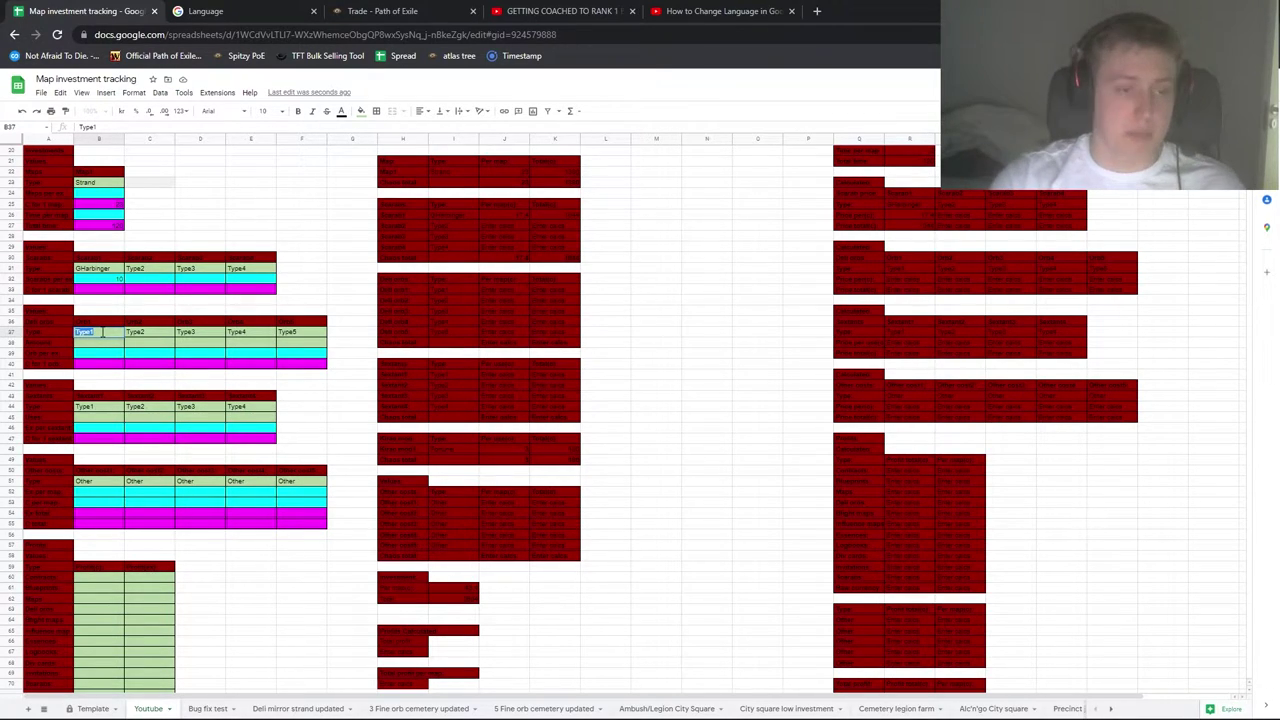
text(Fine)
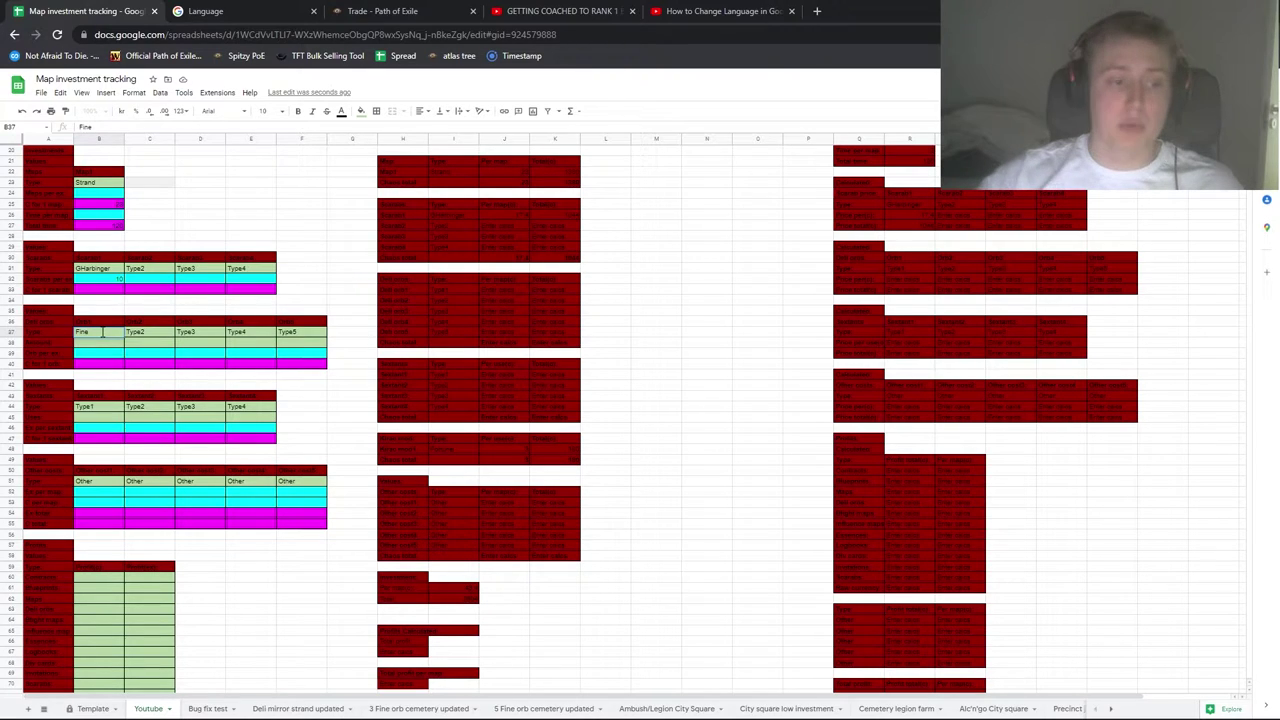
key(Return)
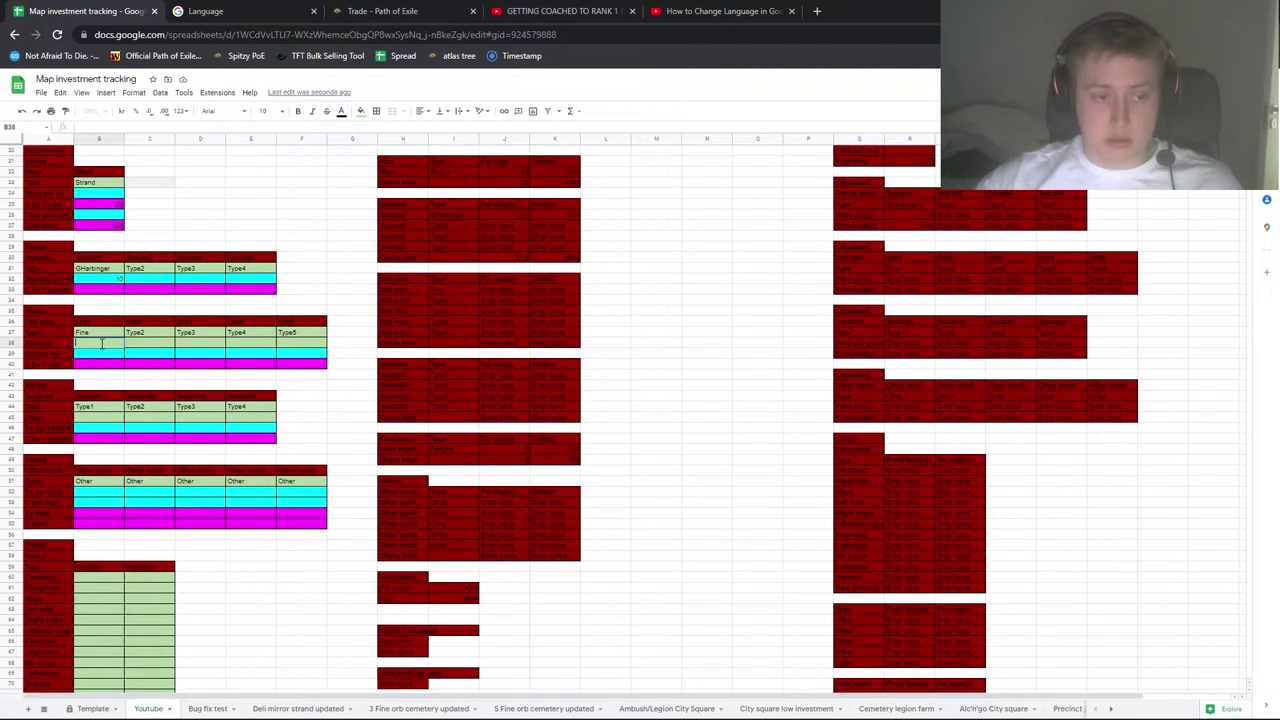
text(3)
key(Return)
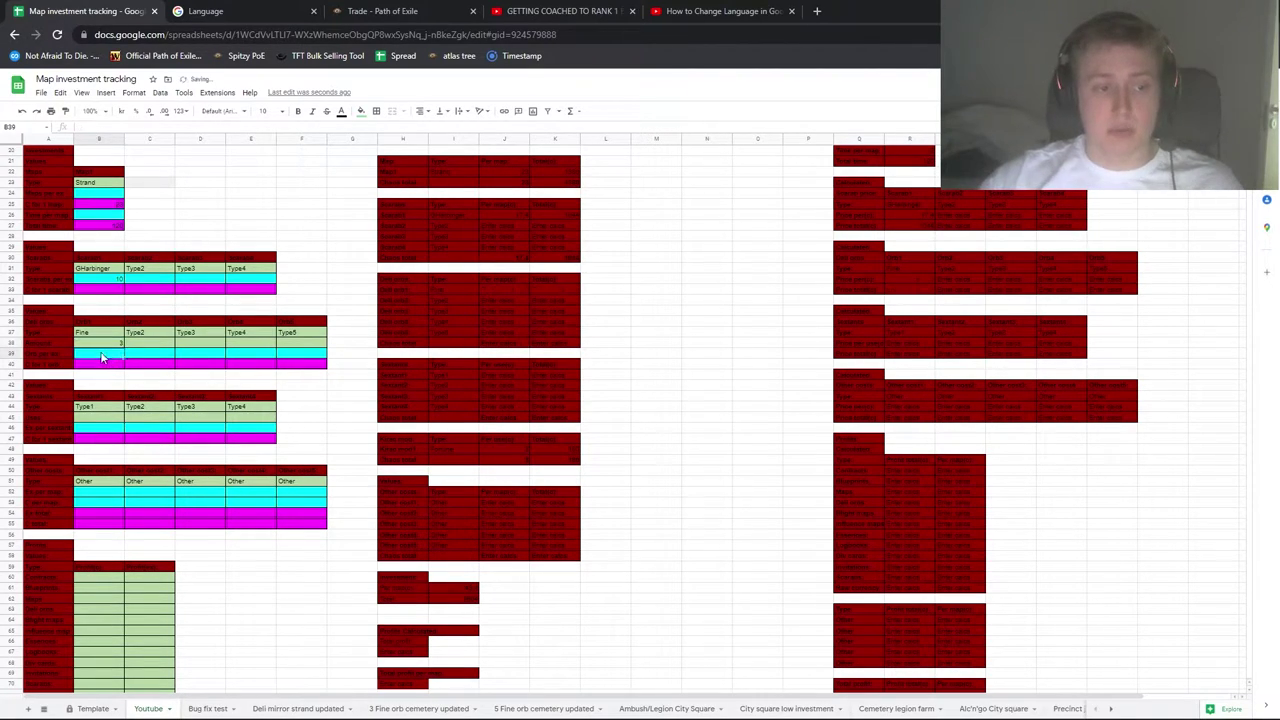
double_click(103, 355)
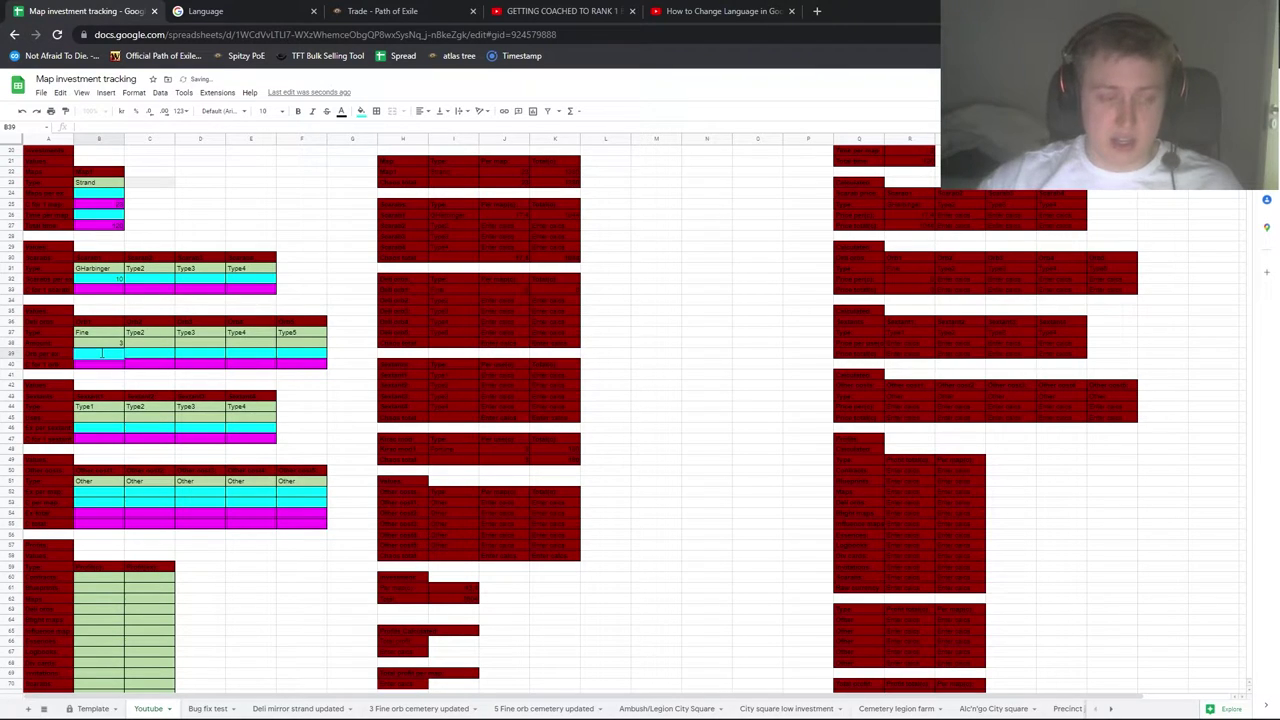
key(Return)
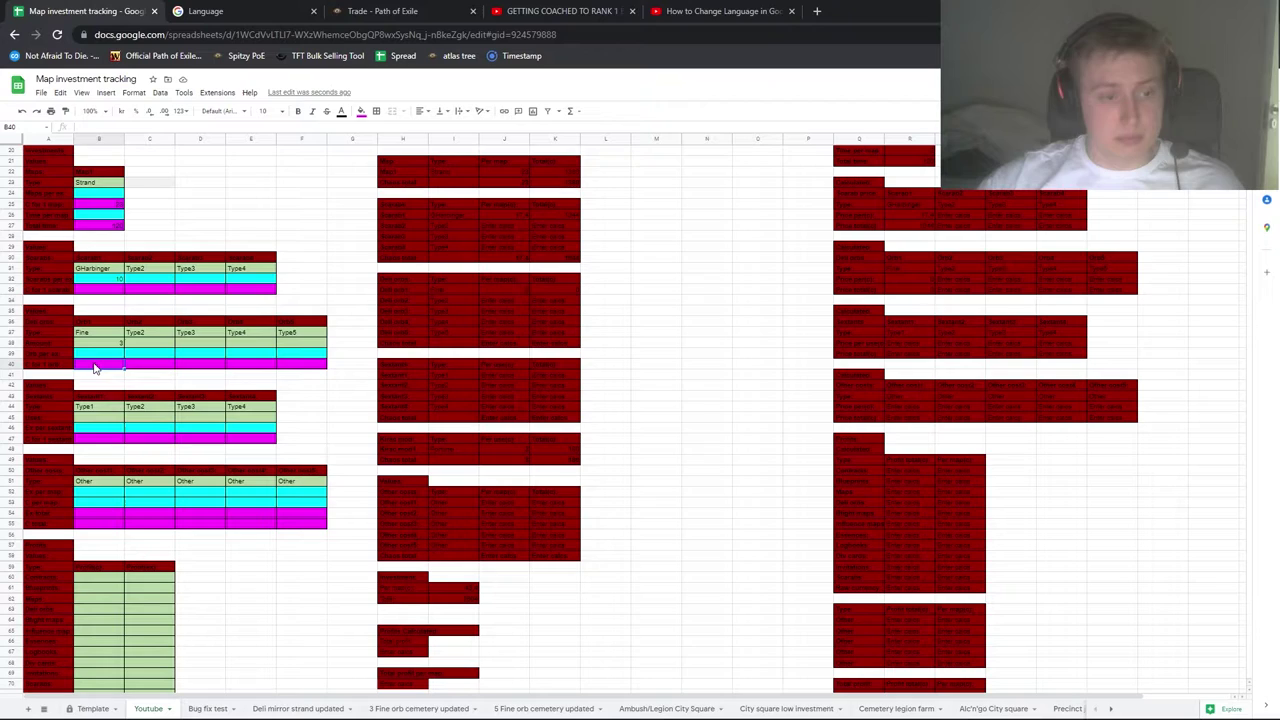
double_click(100, 368)
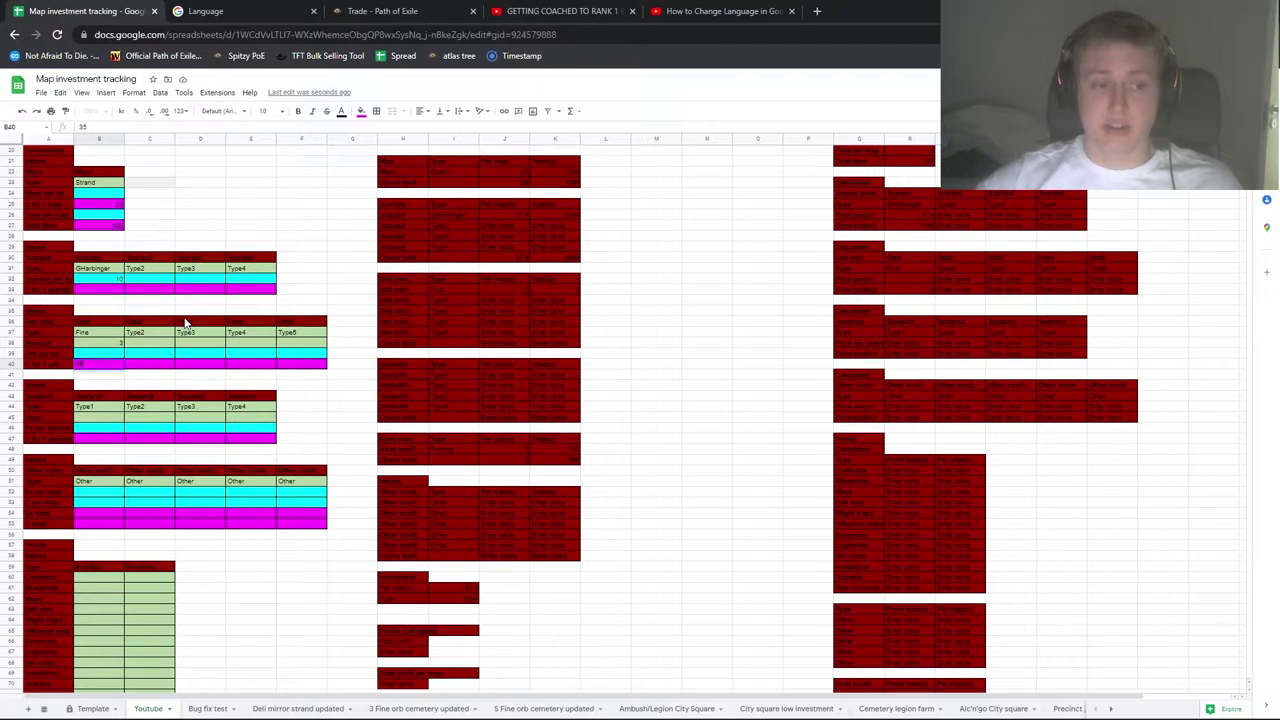
click(247, 377)
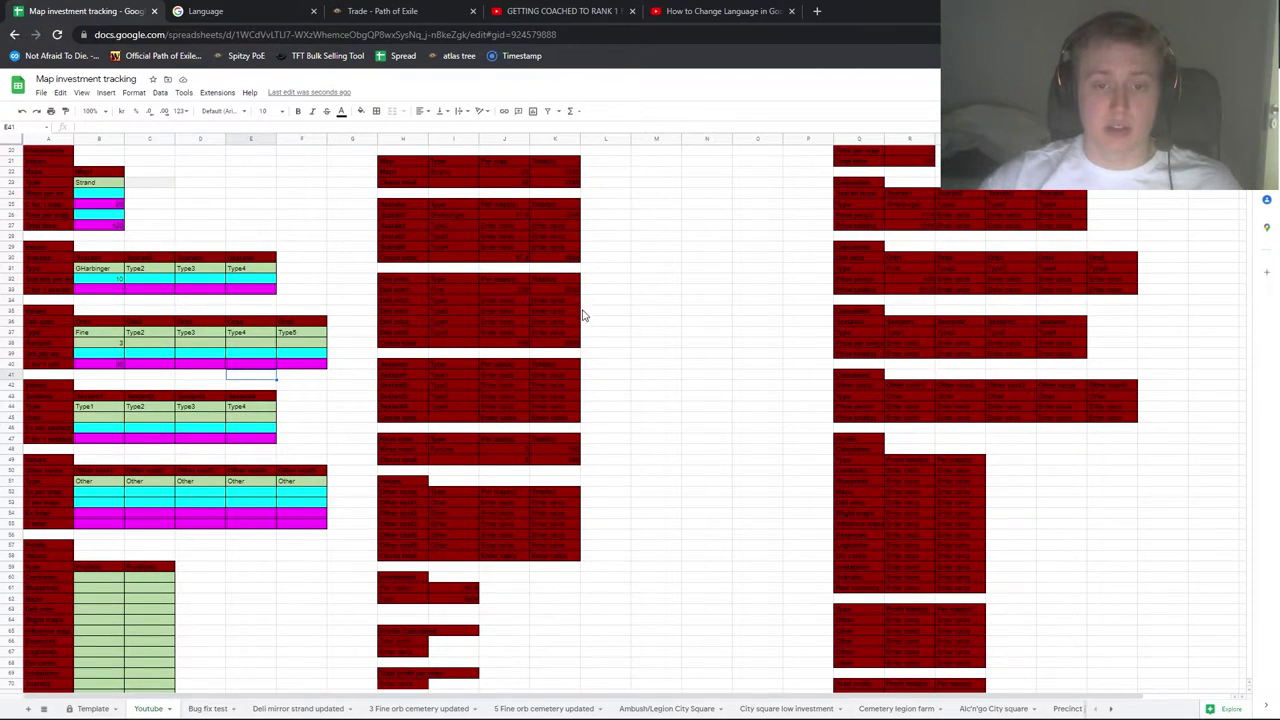
- Enter 16 in B45, rename B44 from Type1 to Beyond, and put 6 in B46
scroll(550, 322, down, 1)
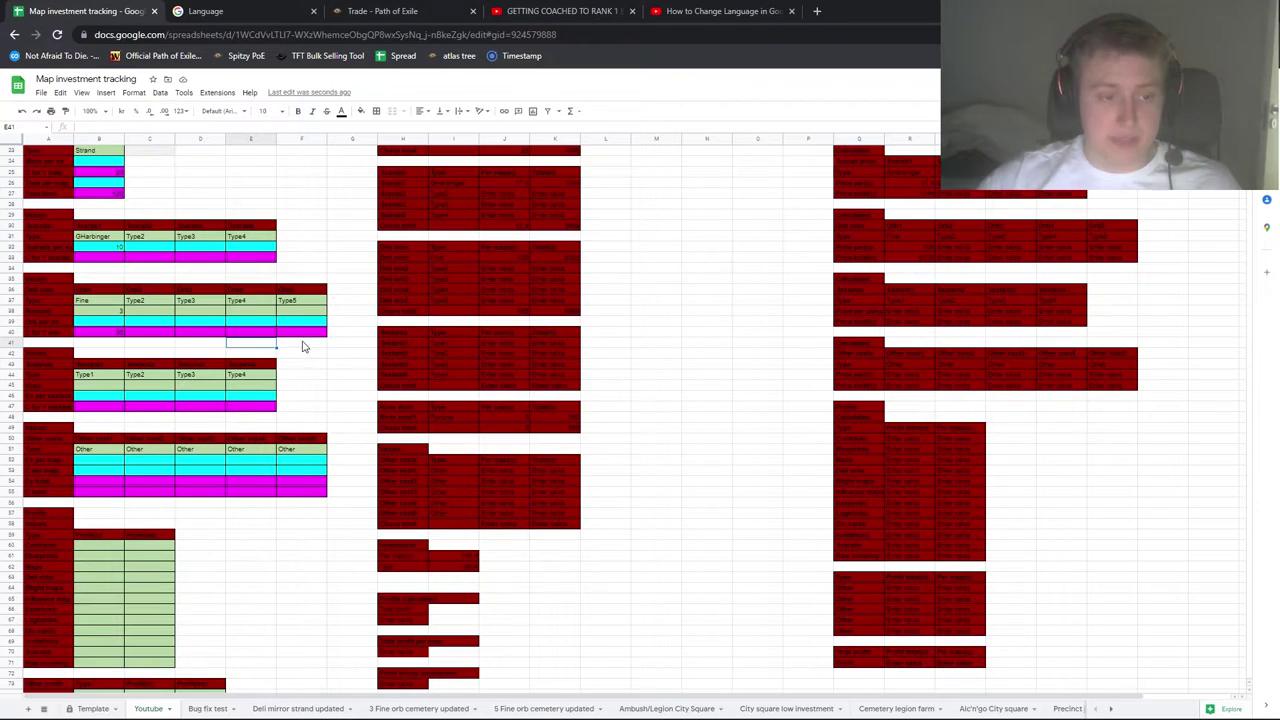
scroll(304, 346, down, 1)
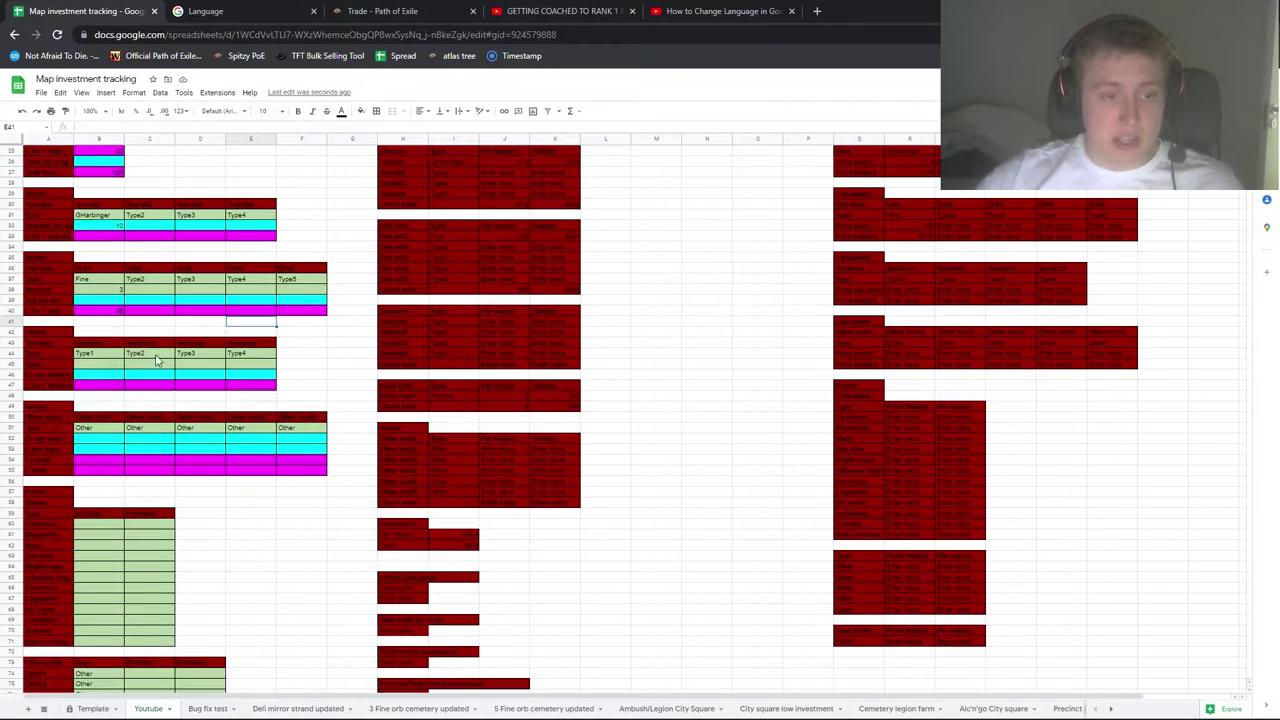
double_click(89, 365)
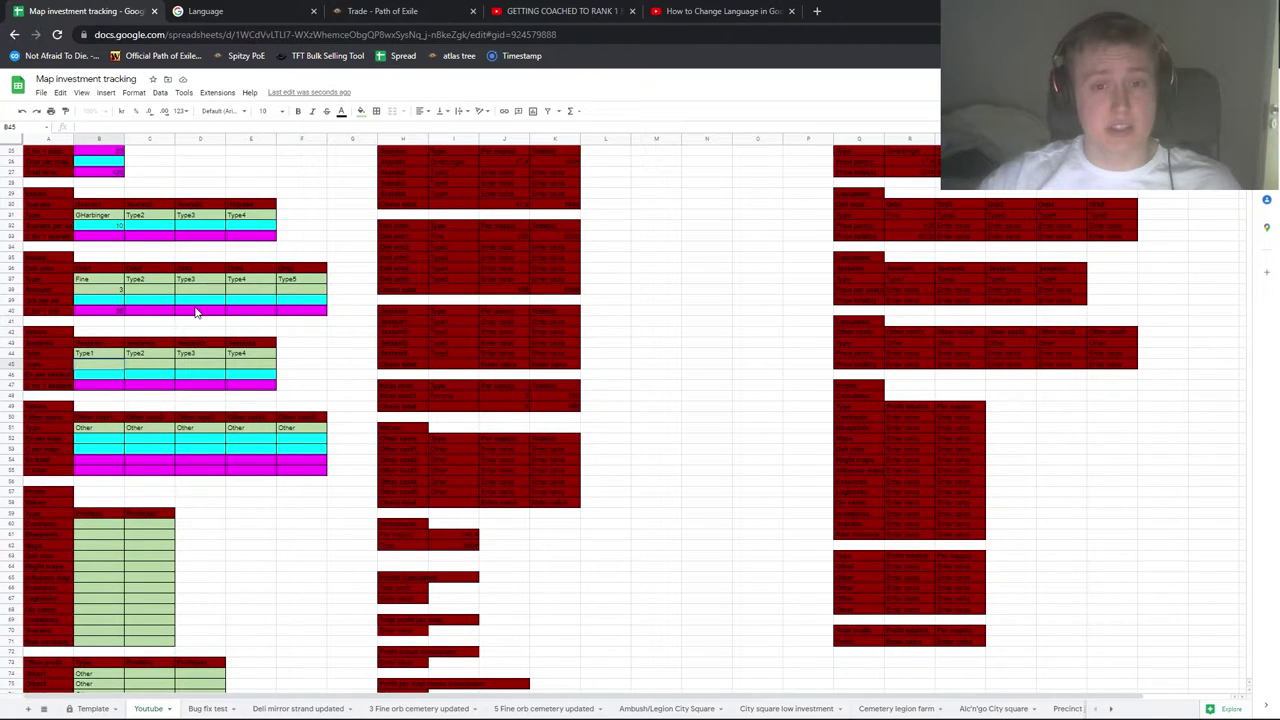
click(90, 377)
double_click(90, 355)
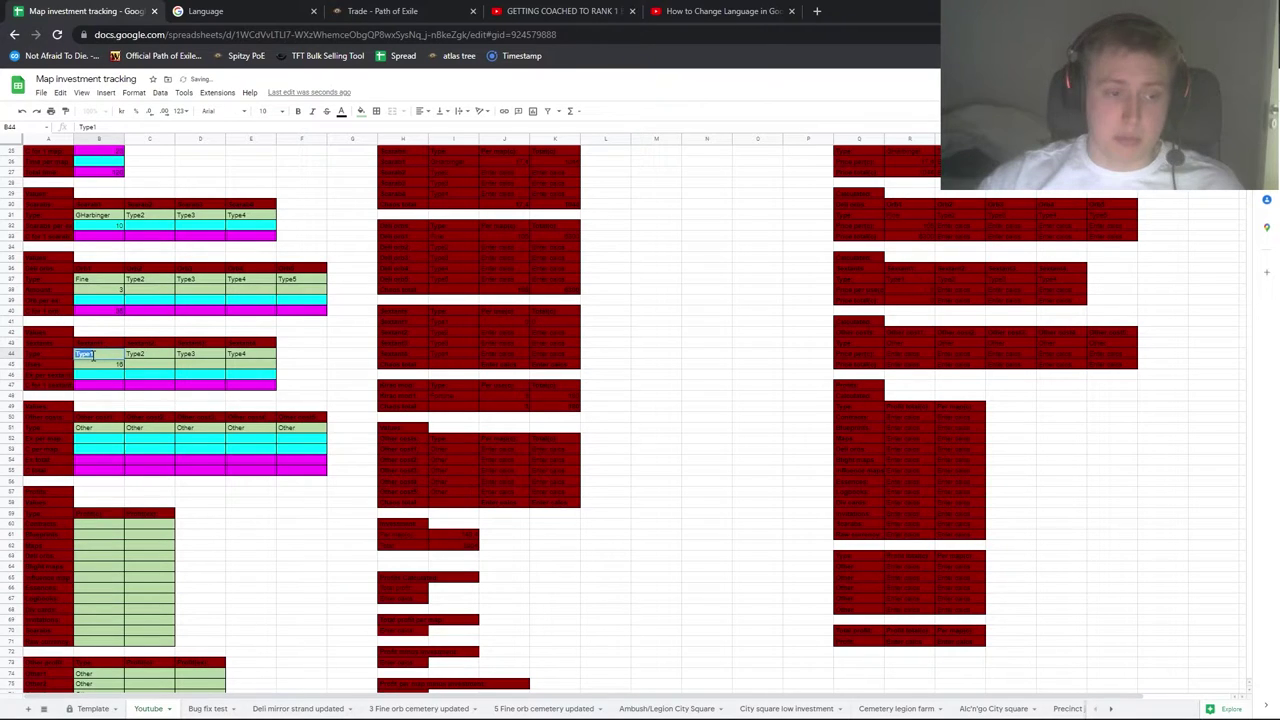
text(Beyond)
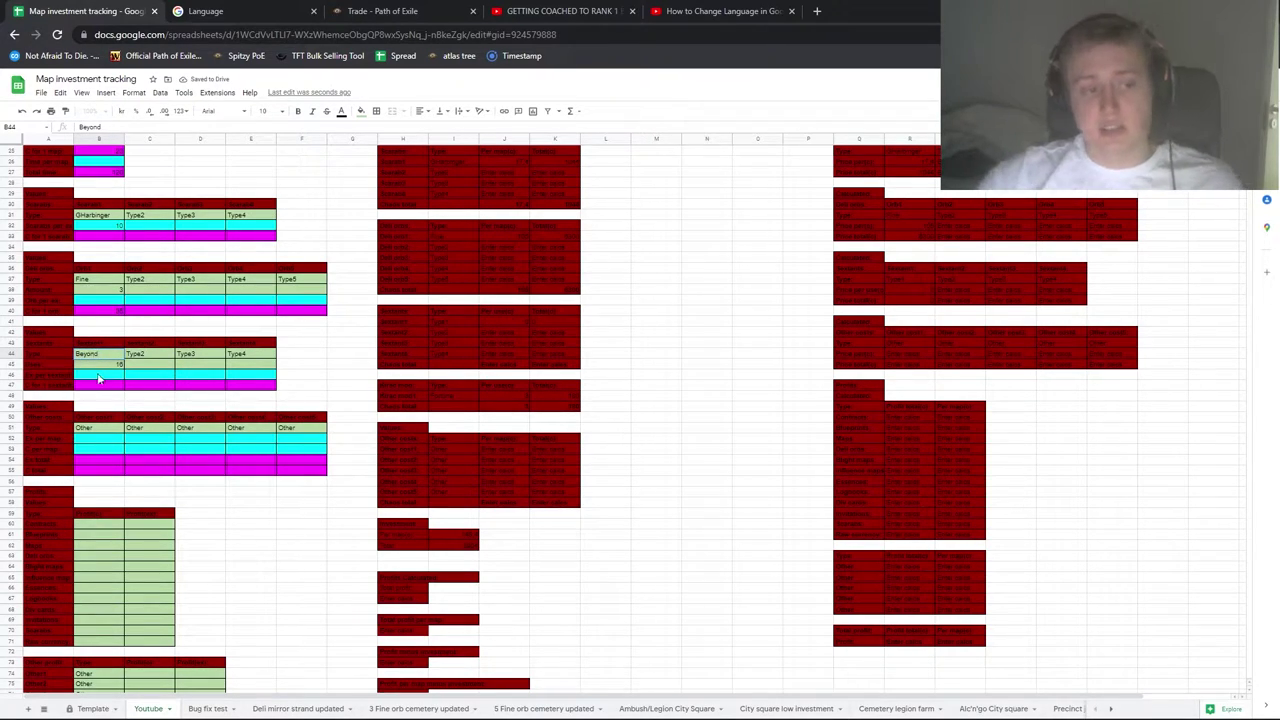
click(99, 379)
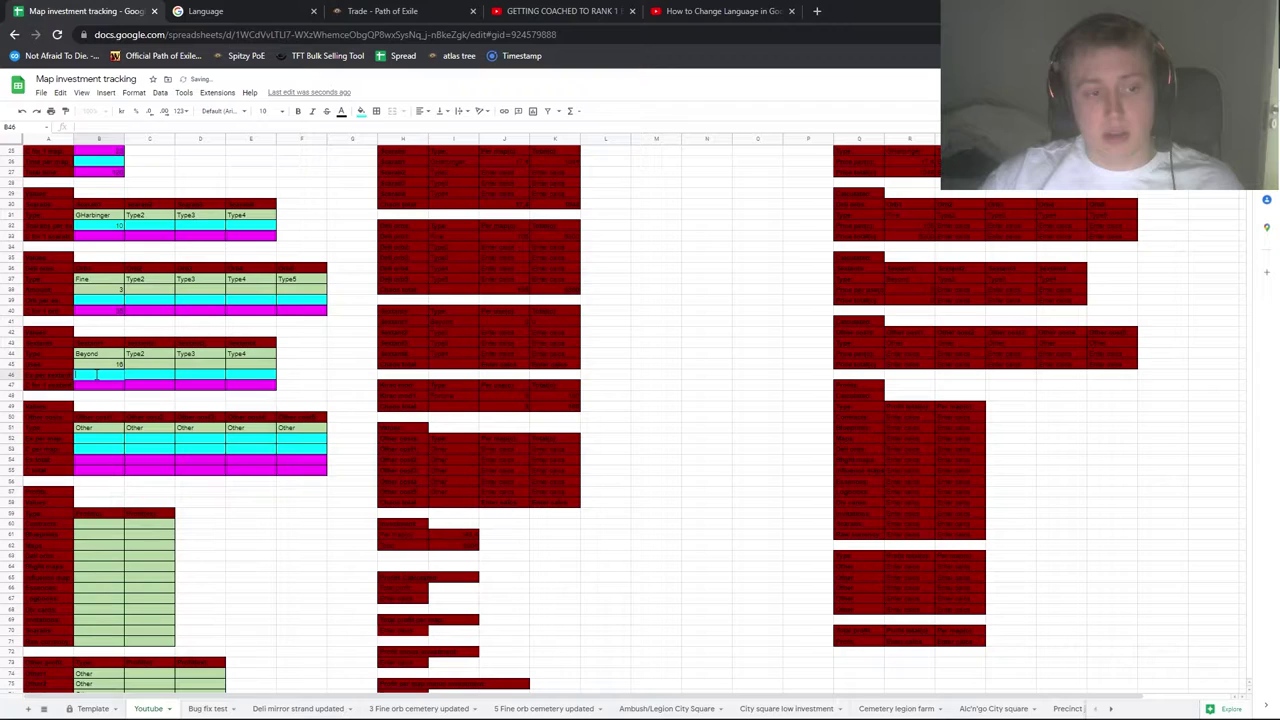
click(317, 386)
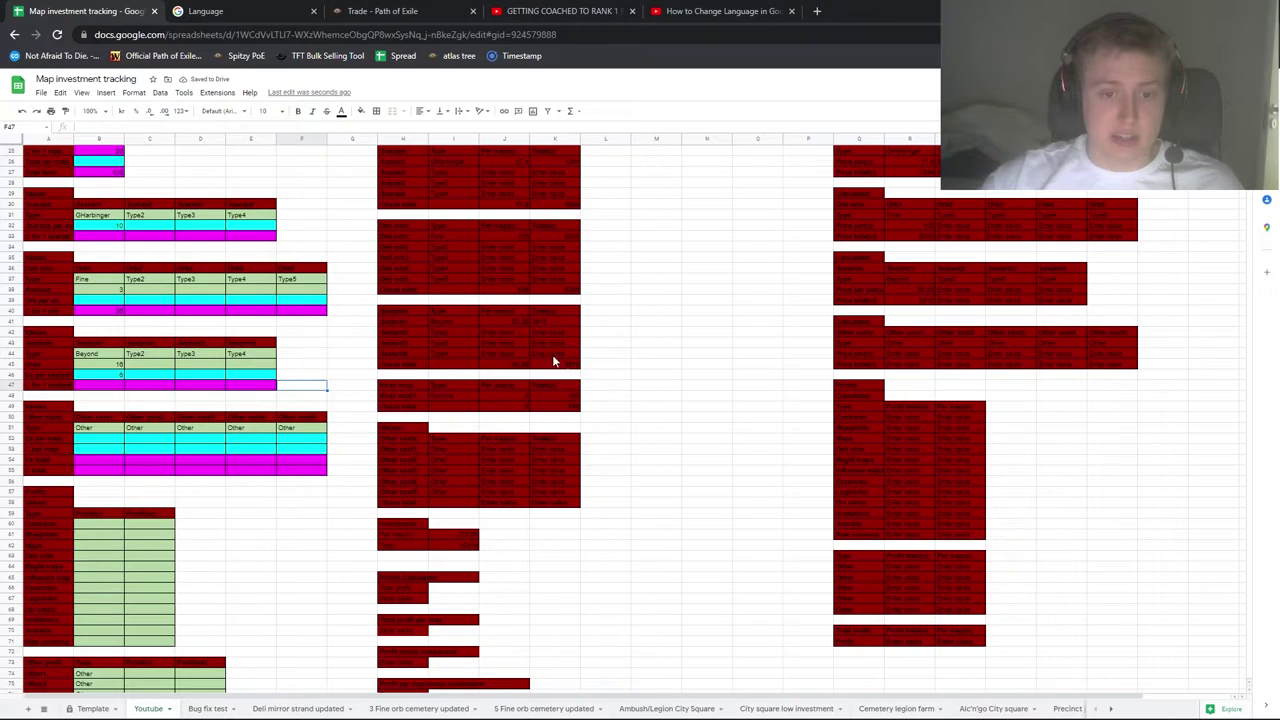
scroll(327, 376, down, 2)
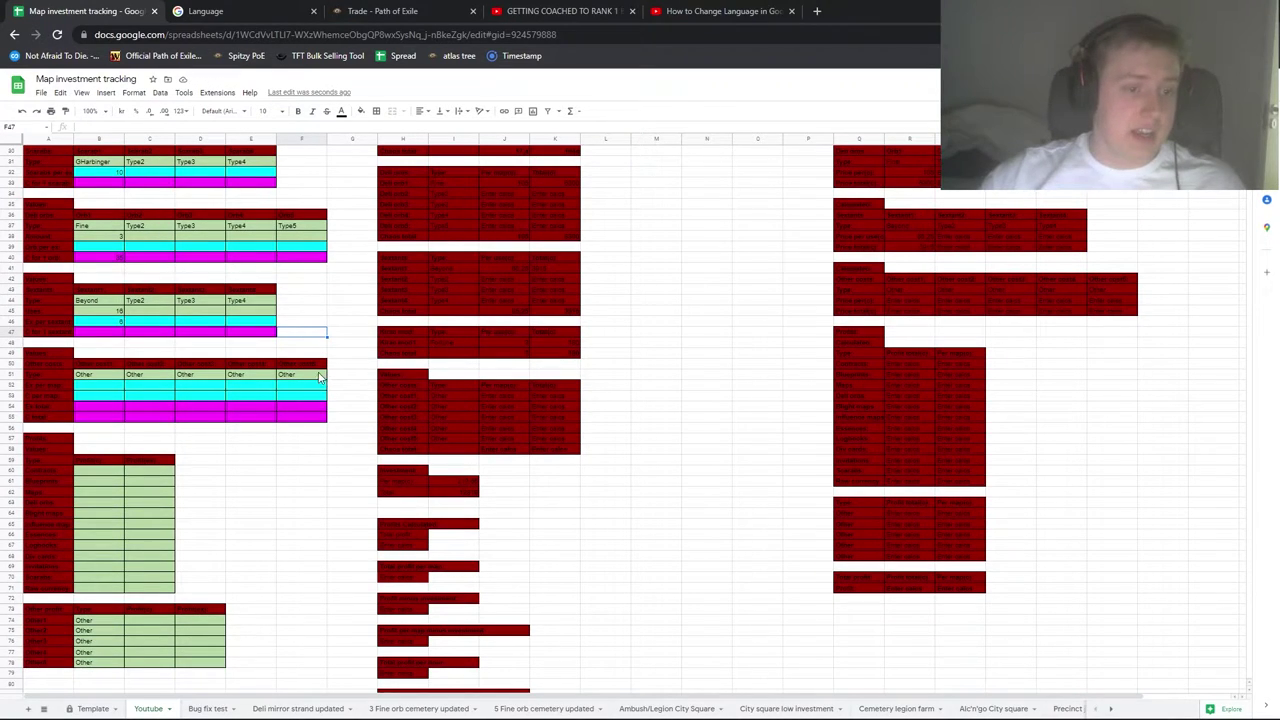
scroll(296, 376, up, 10)
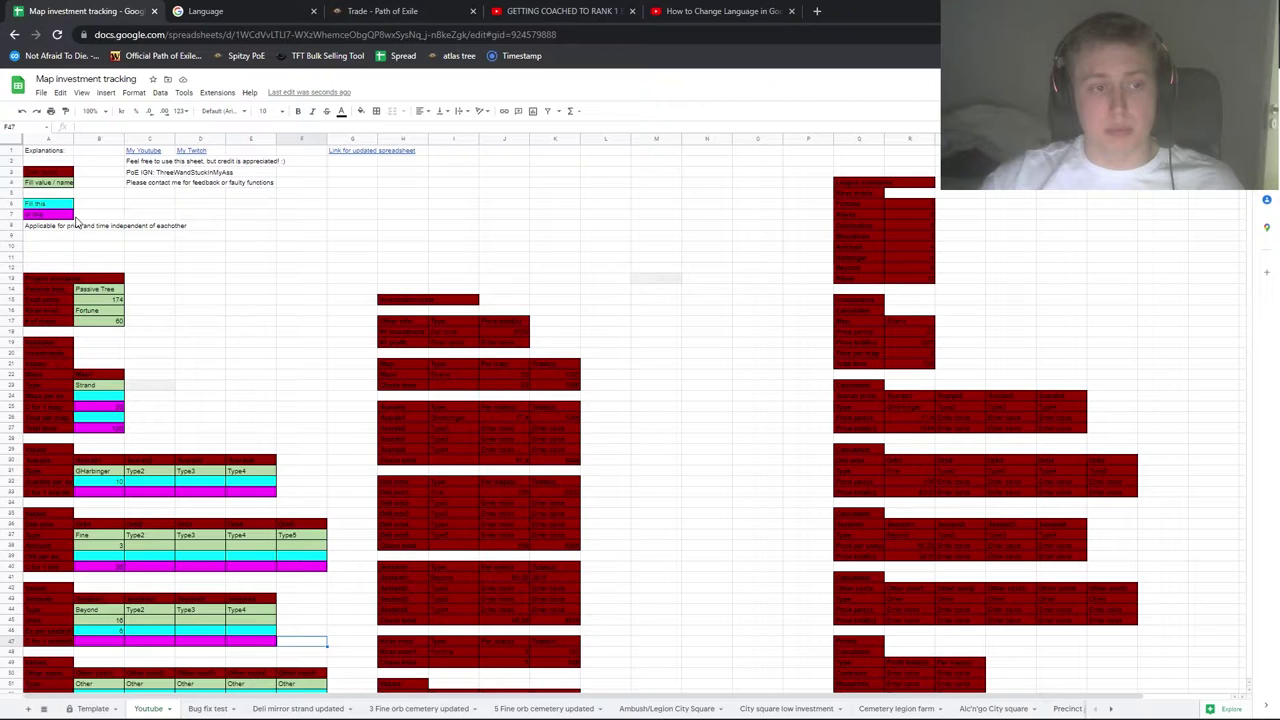
scroll(205, 345, down, 3)
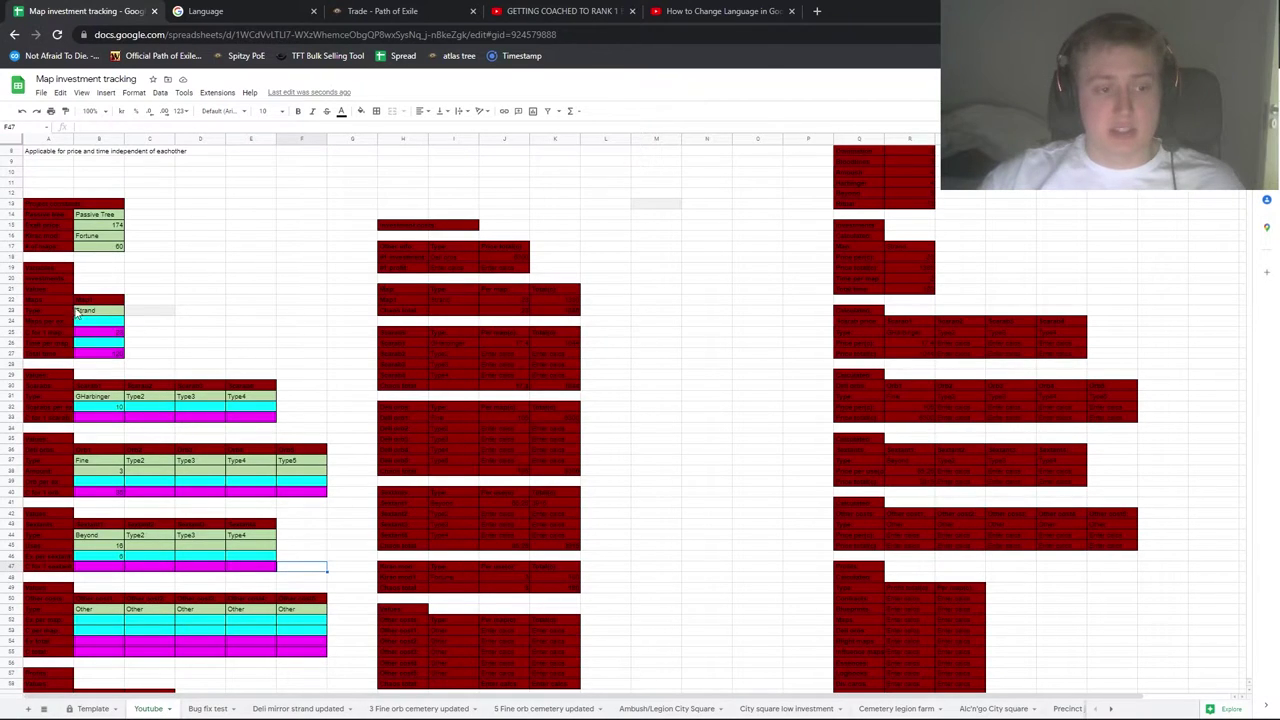
click(96, 326)
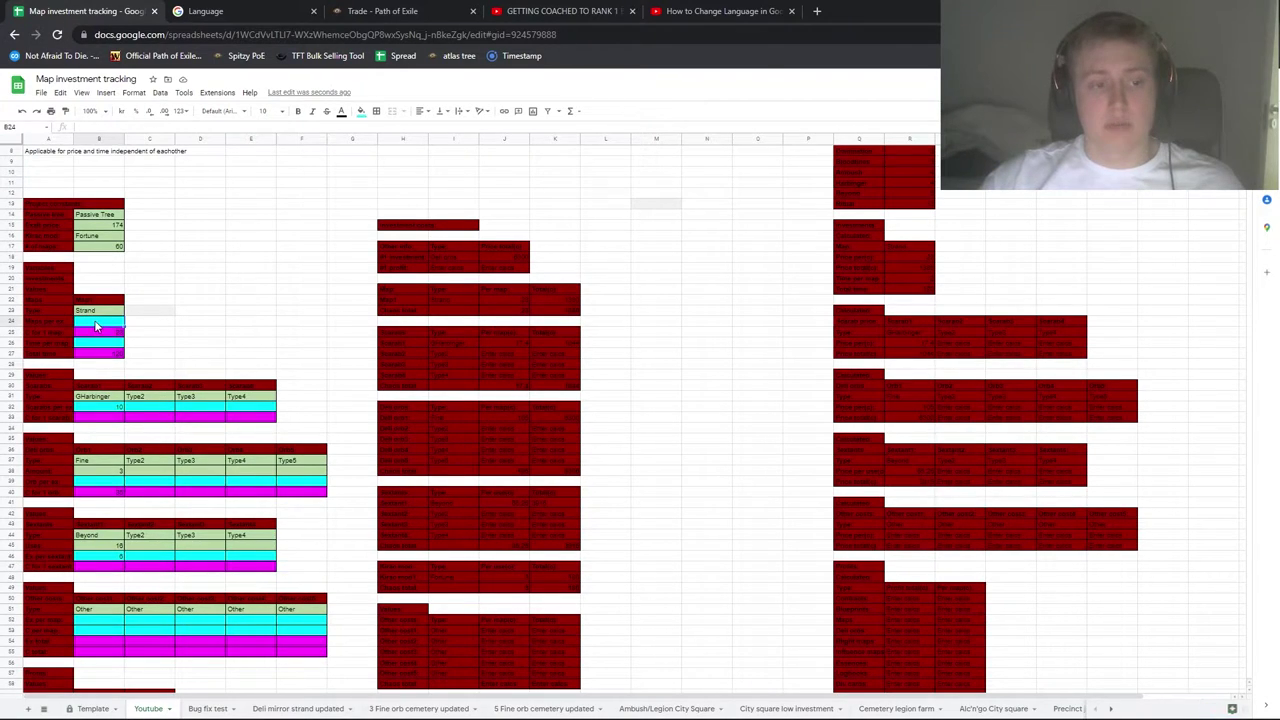
click(98, 334)
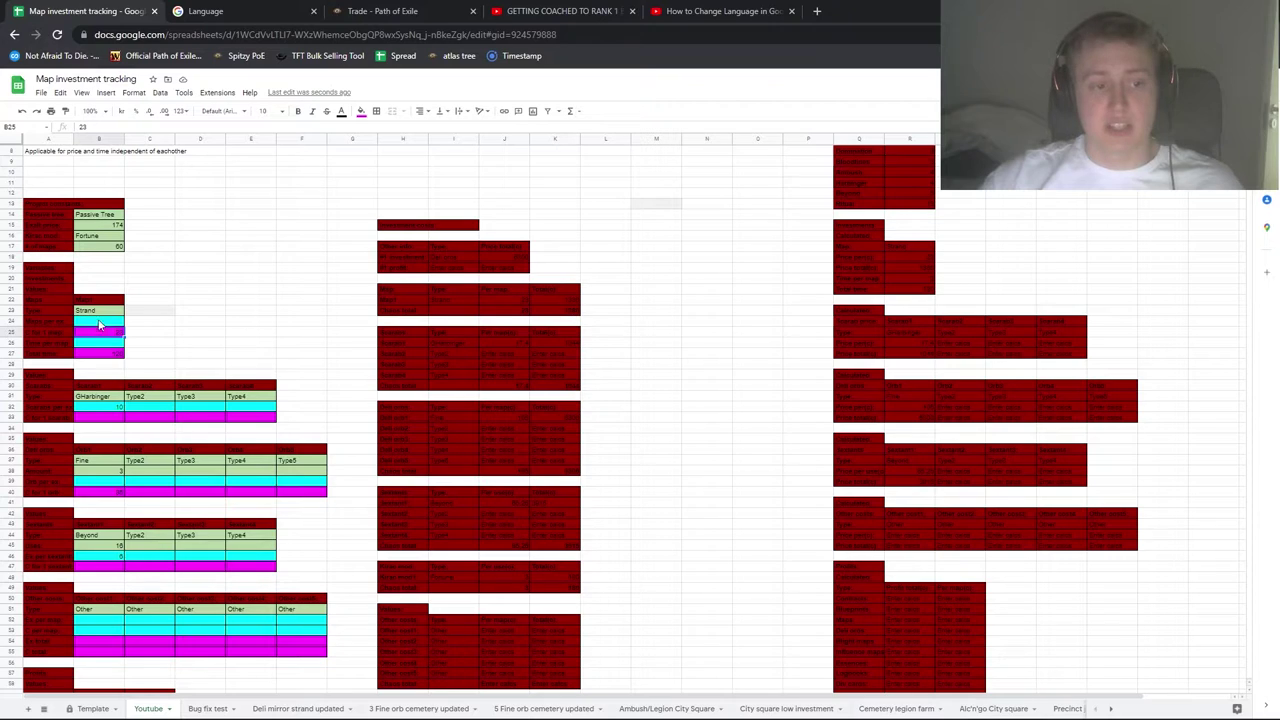
click(102, 343)
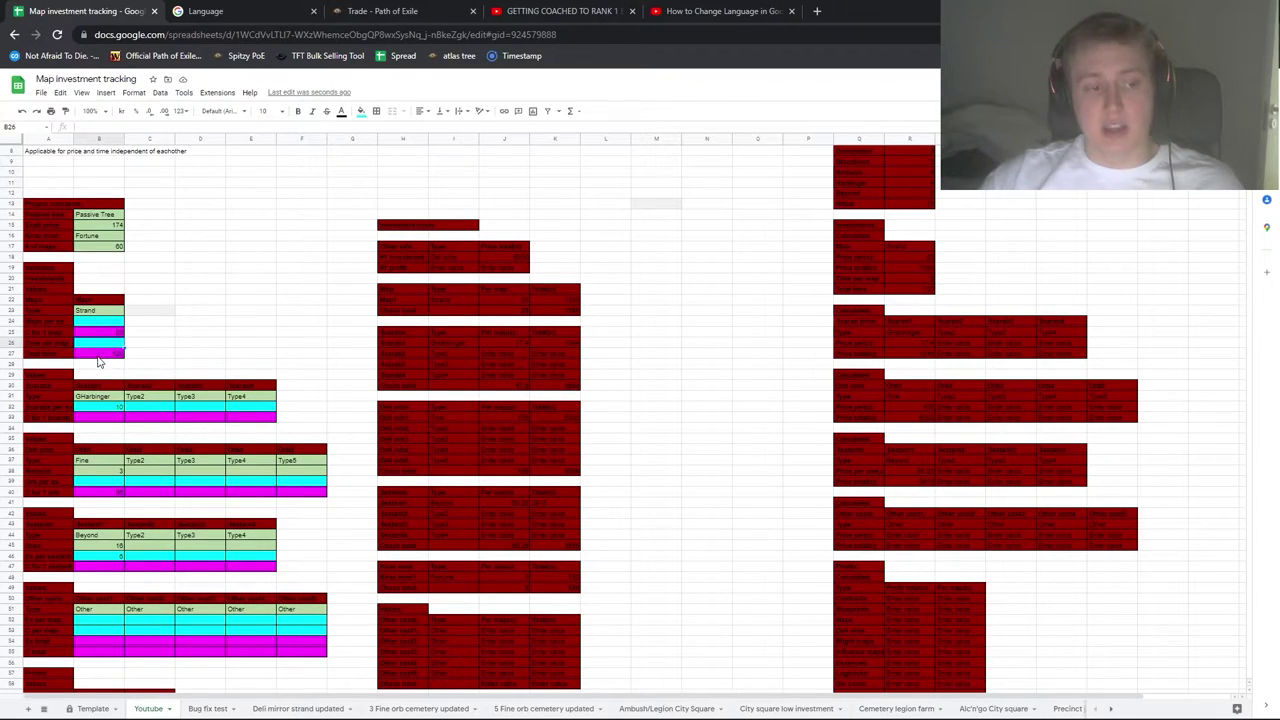
click(99, 358)
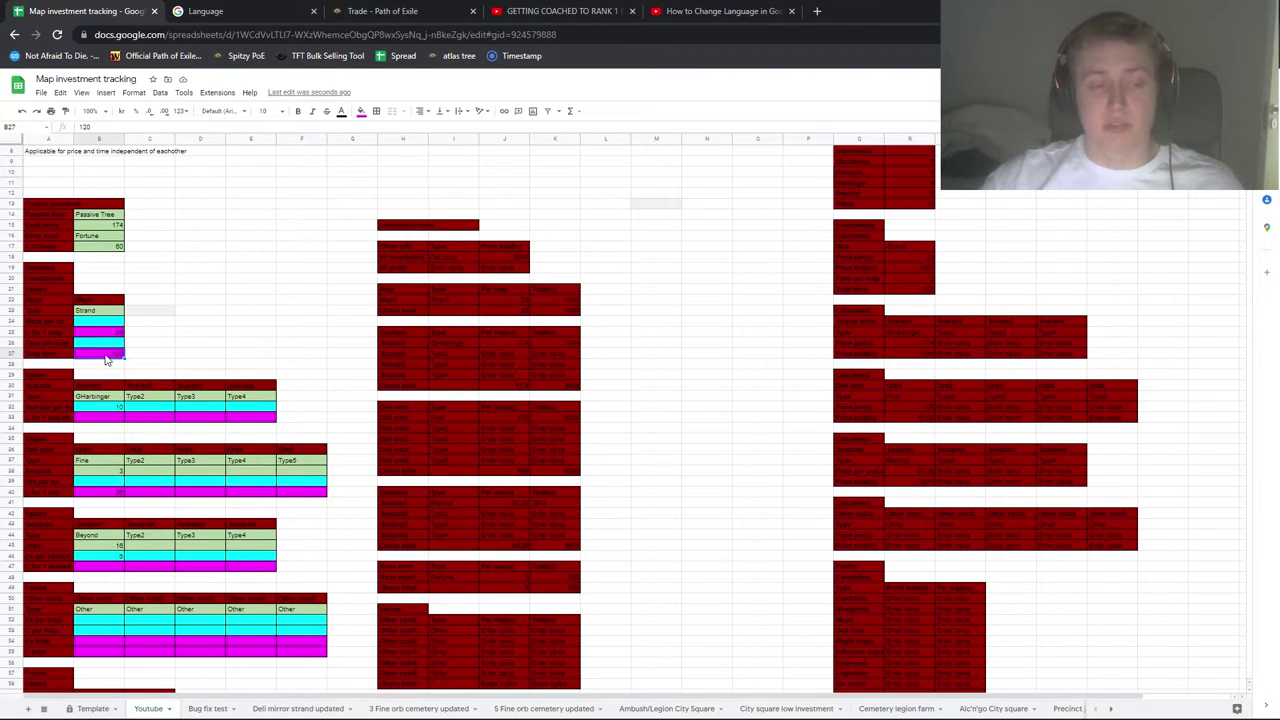
click(106, 334)
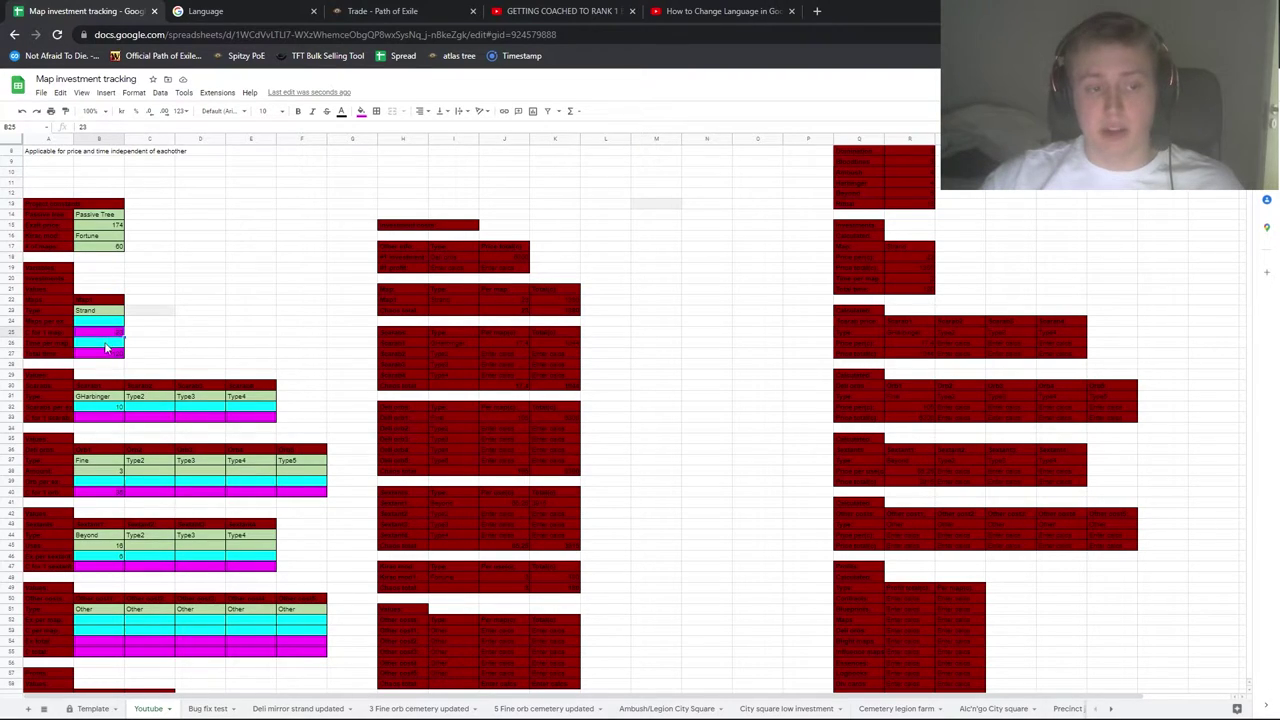
click(103, 324)
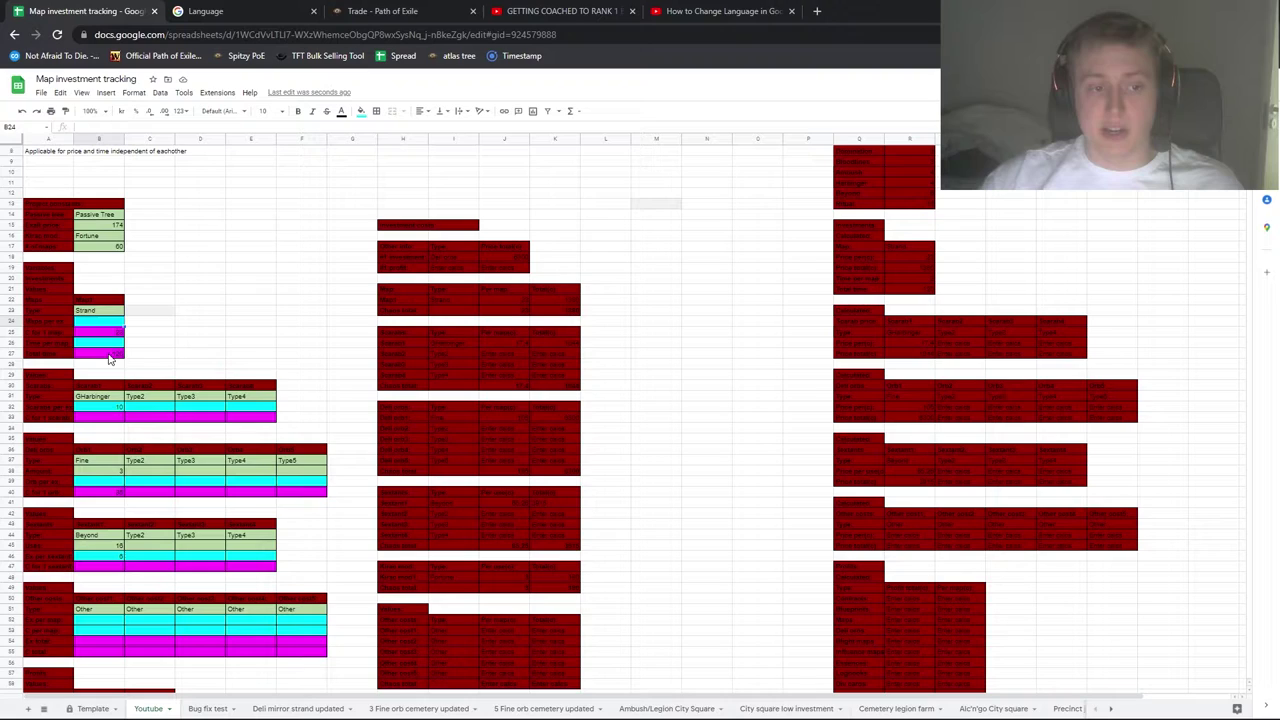
click(109, 354)
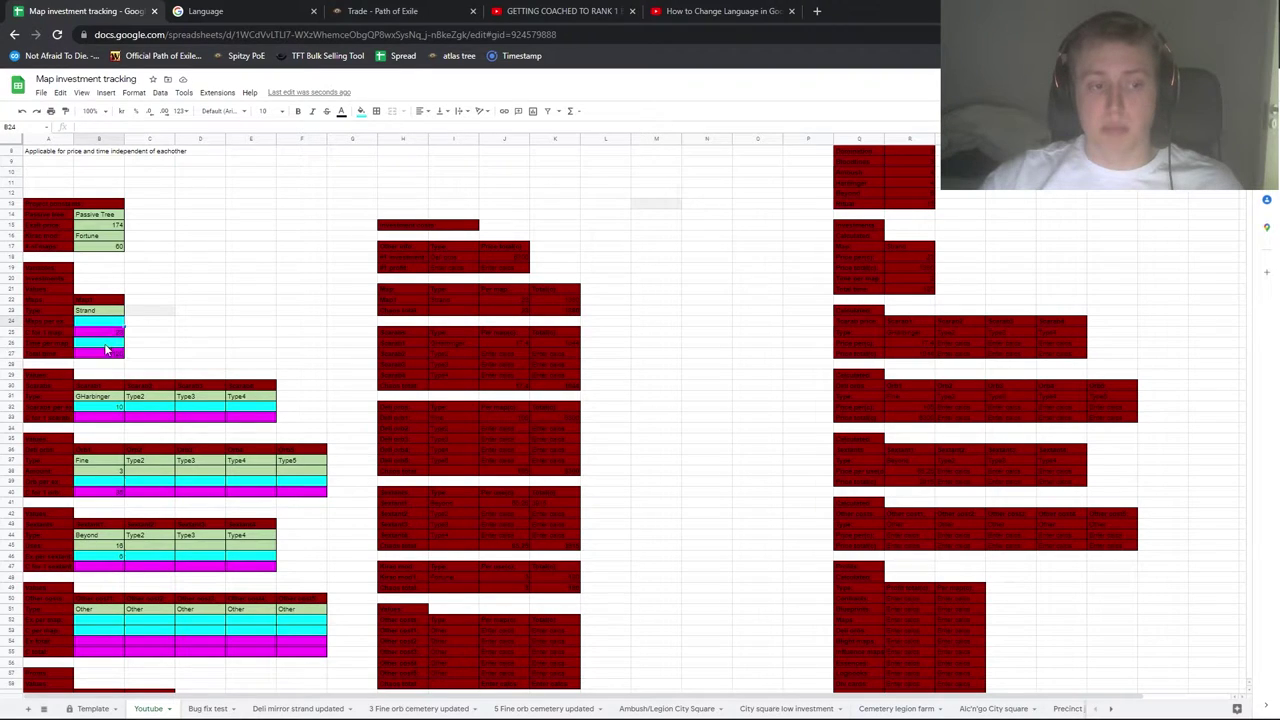
scroll(175, 355, down, 2)
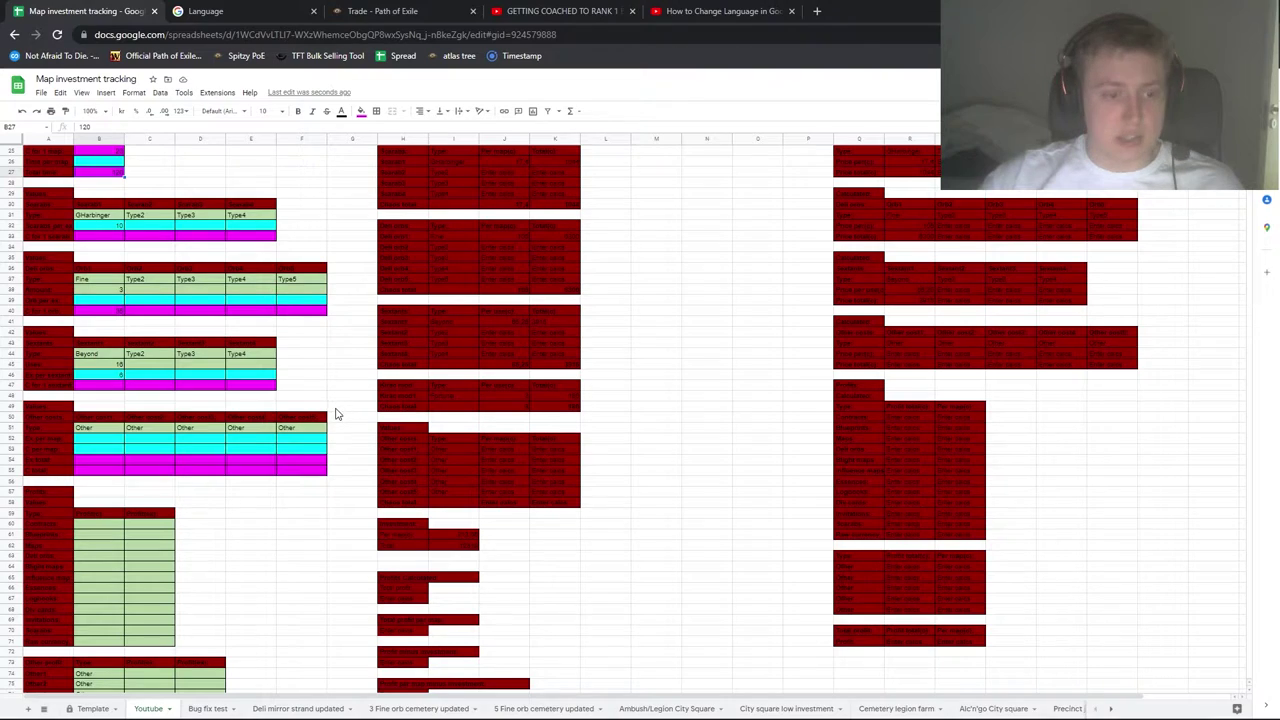
- Enter 1 in B52 and 15 in B53 of the first Other cost table
scroll(339, 412, down, 1)
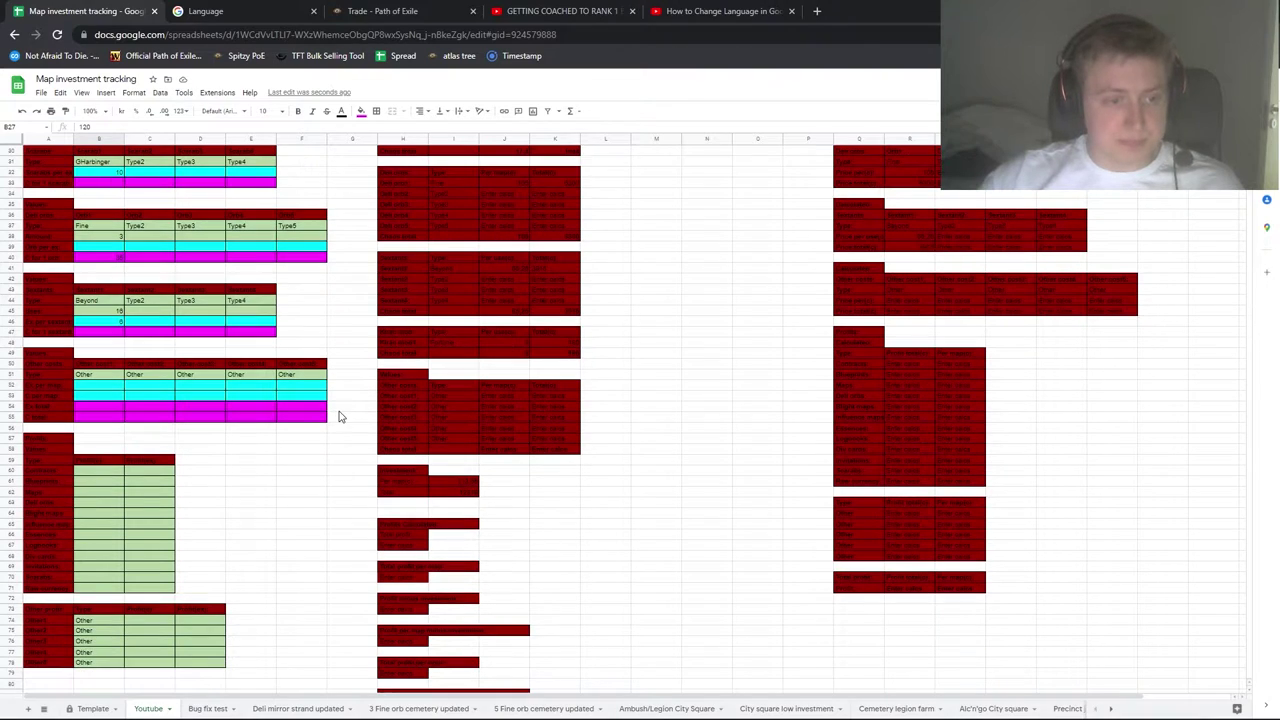
click(99, 396)
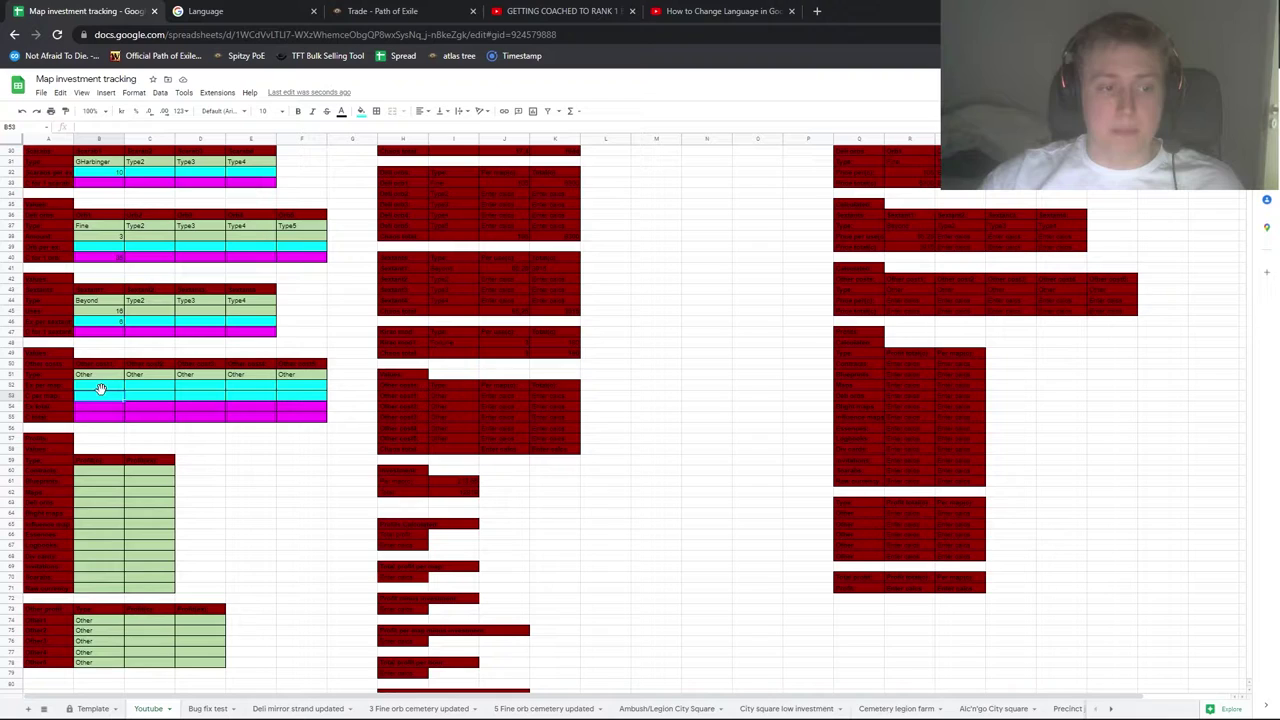
double_click(102, 384)
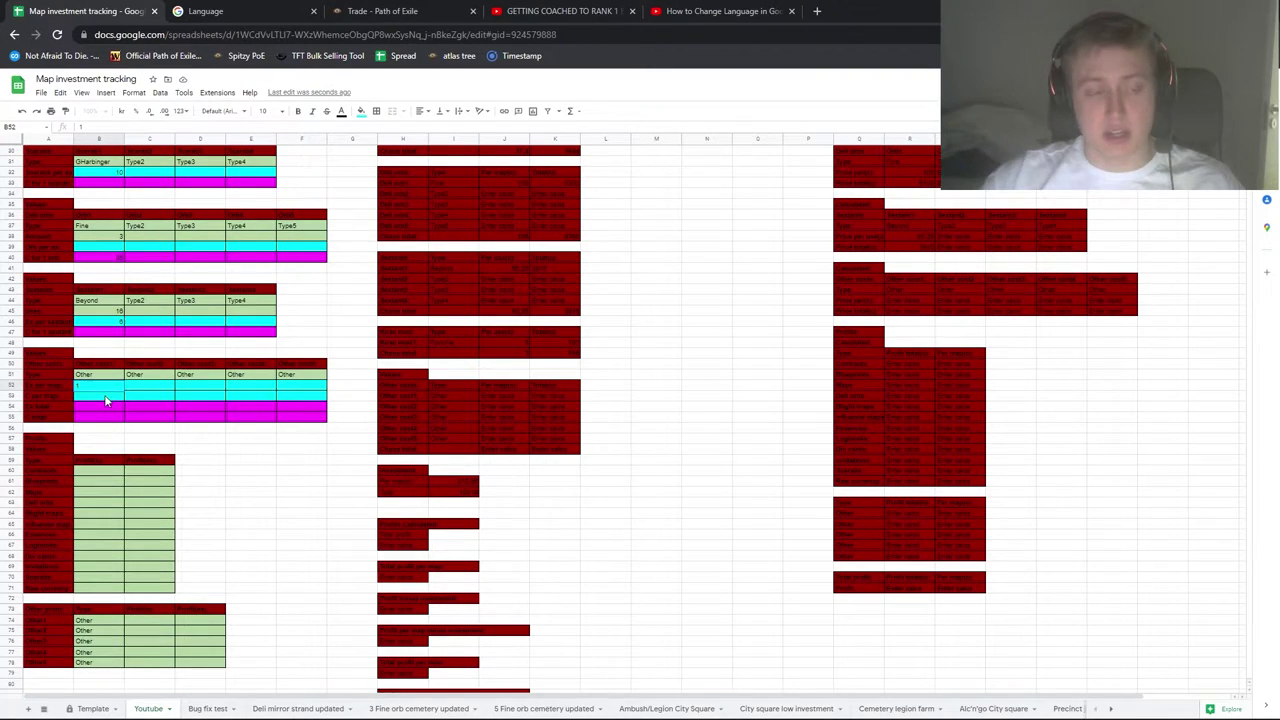
key(Return)
text(15)
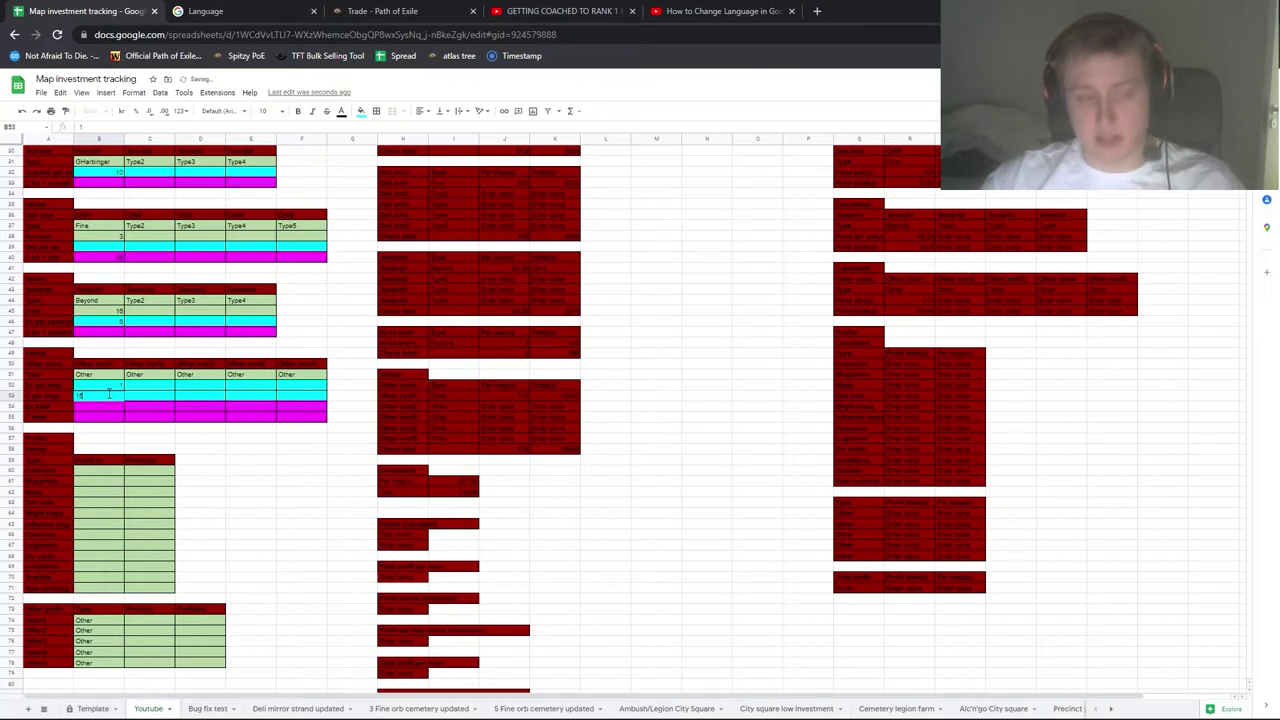
click(201, 452)
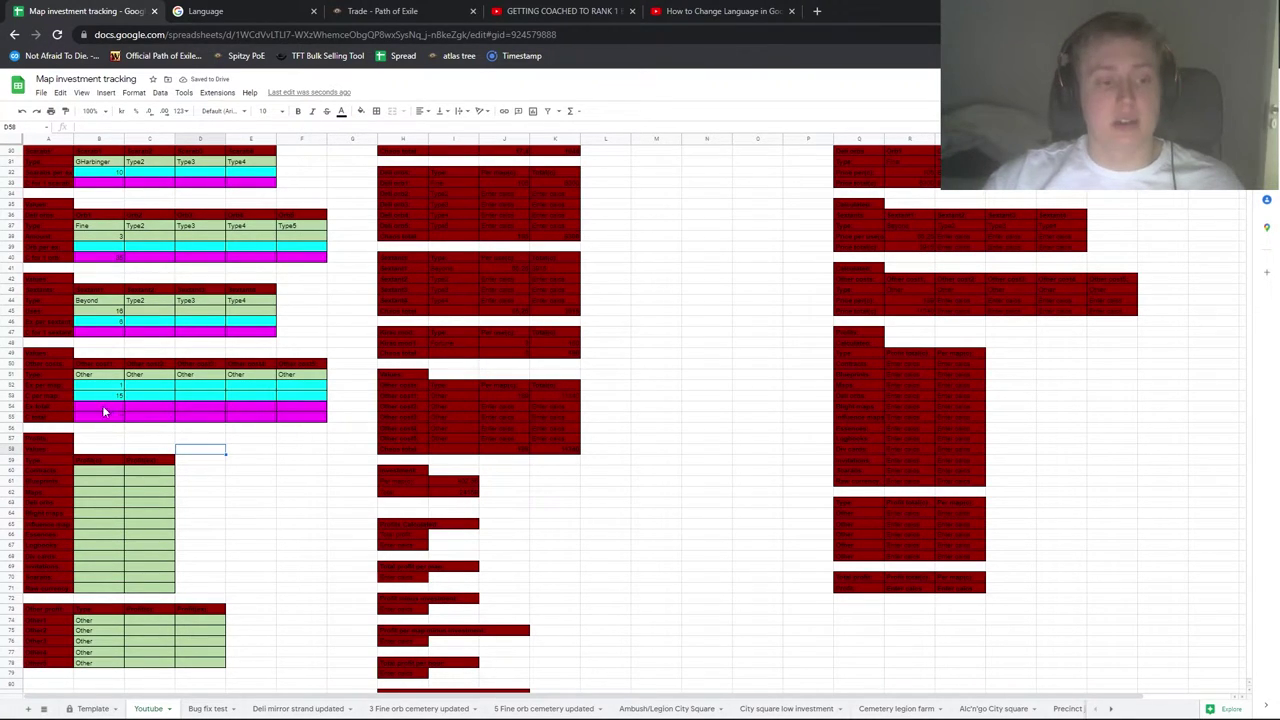
click(103, 406)
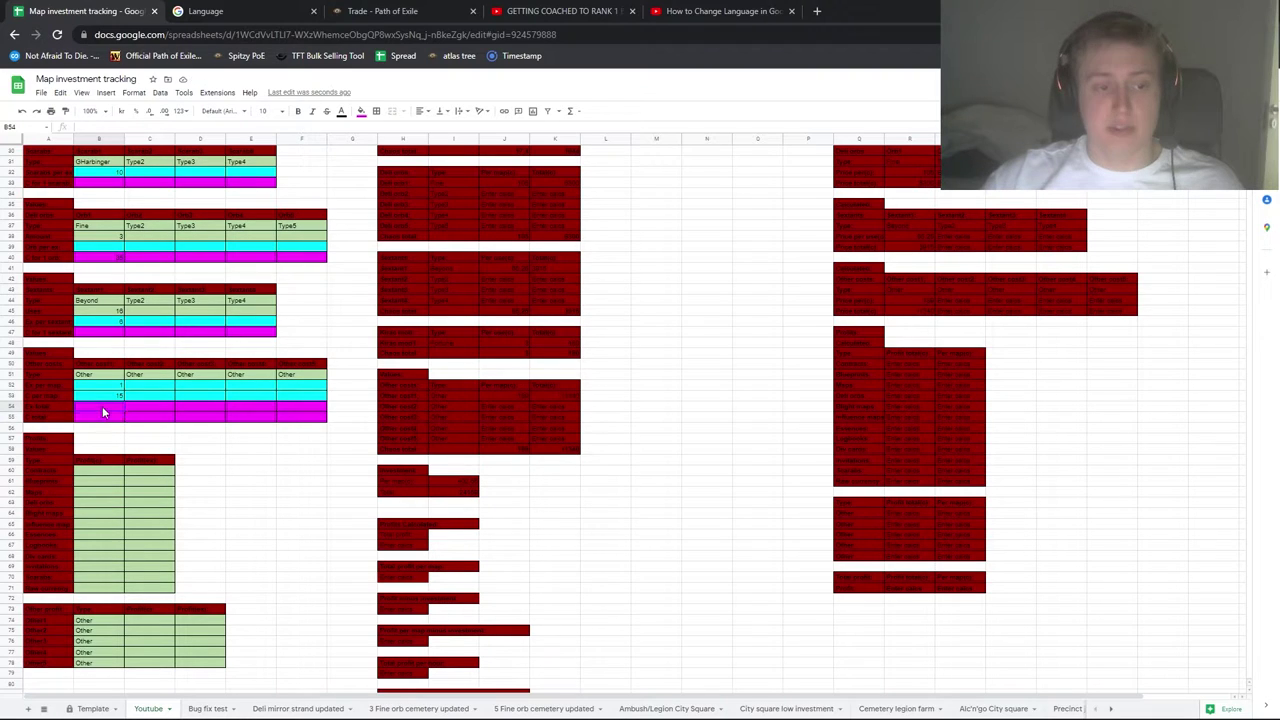
click(100, 414)
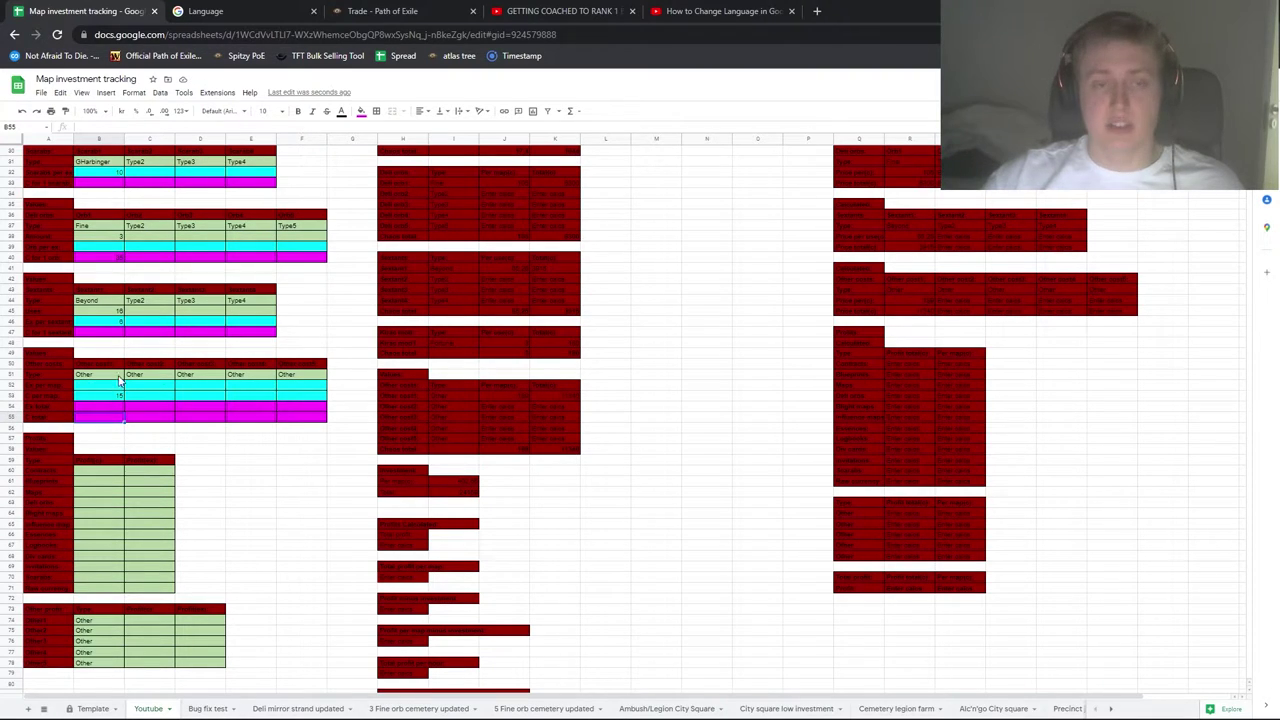
- Scroll down to the empty green loot table and select cells B60 and D59
scroll(289, 420, down, 5)
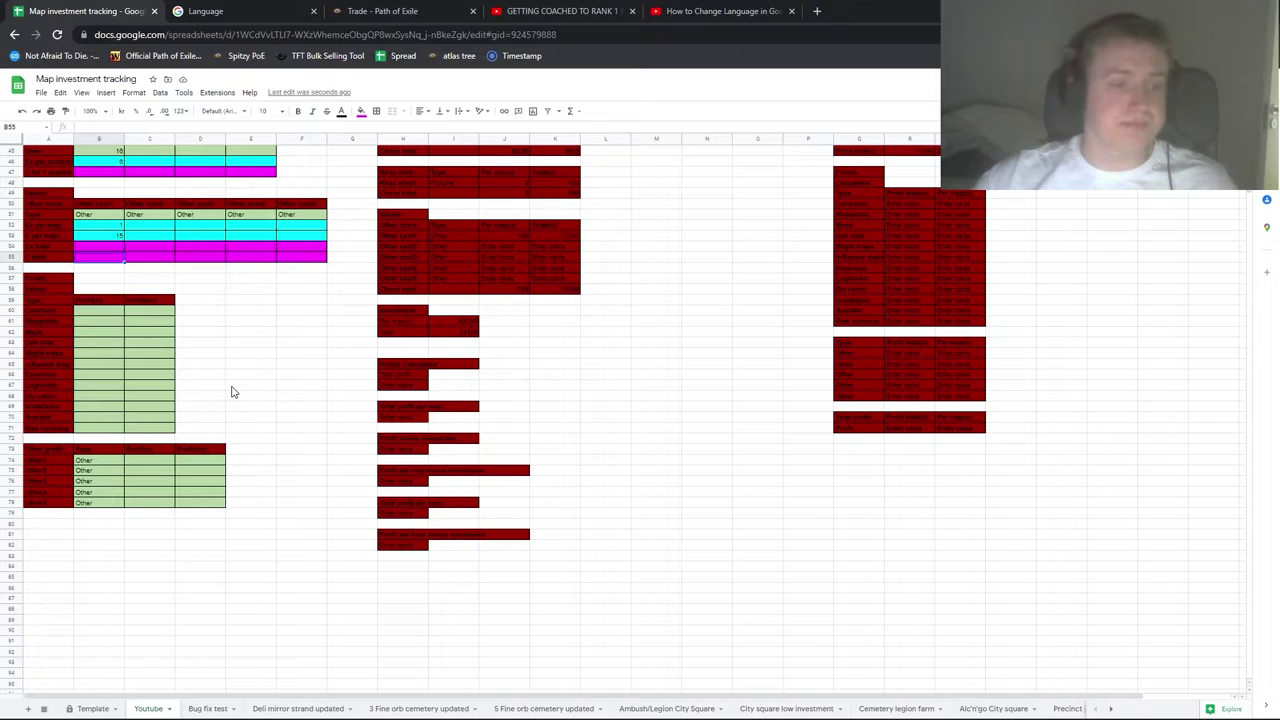
scroll(240, 330, up, 9)
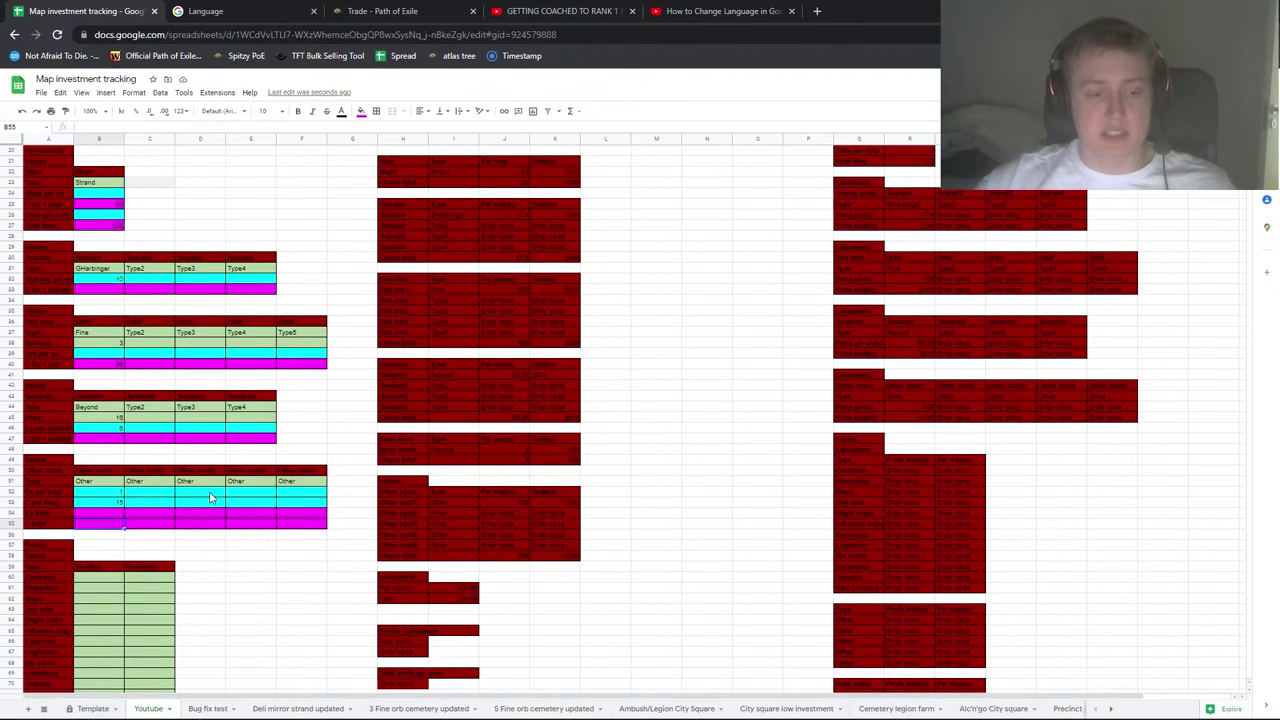
scroll(255, 470, down, 1)
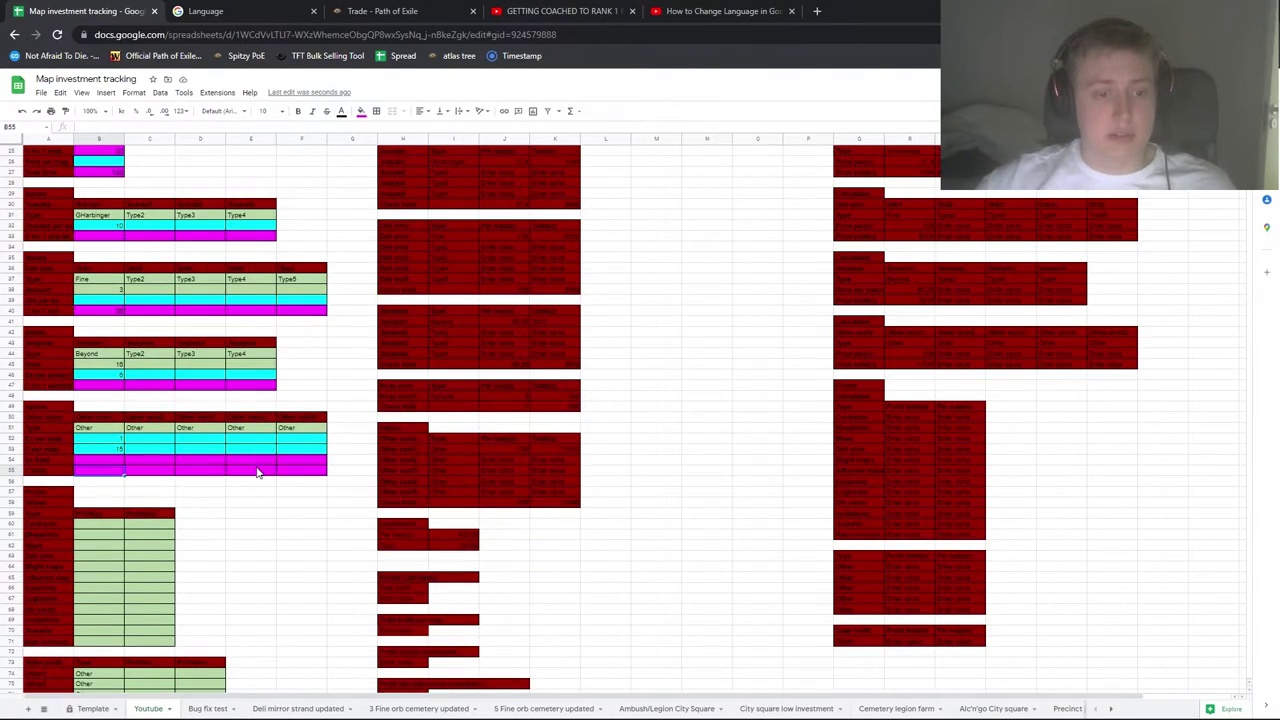
scroll(268, 460, up, 3)
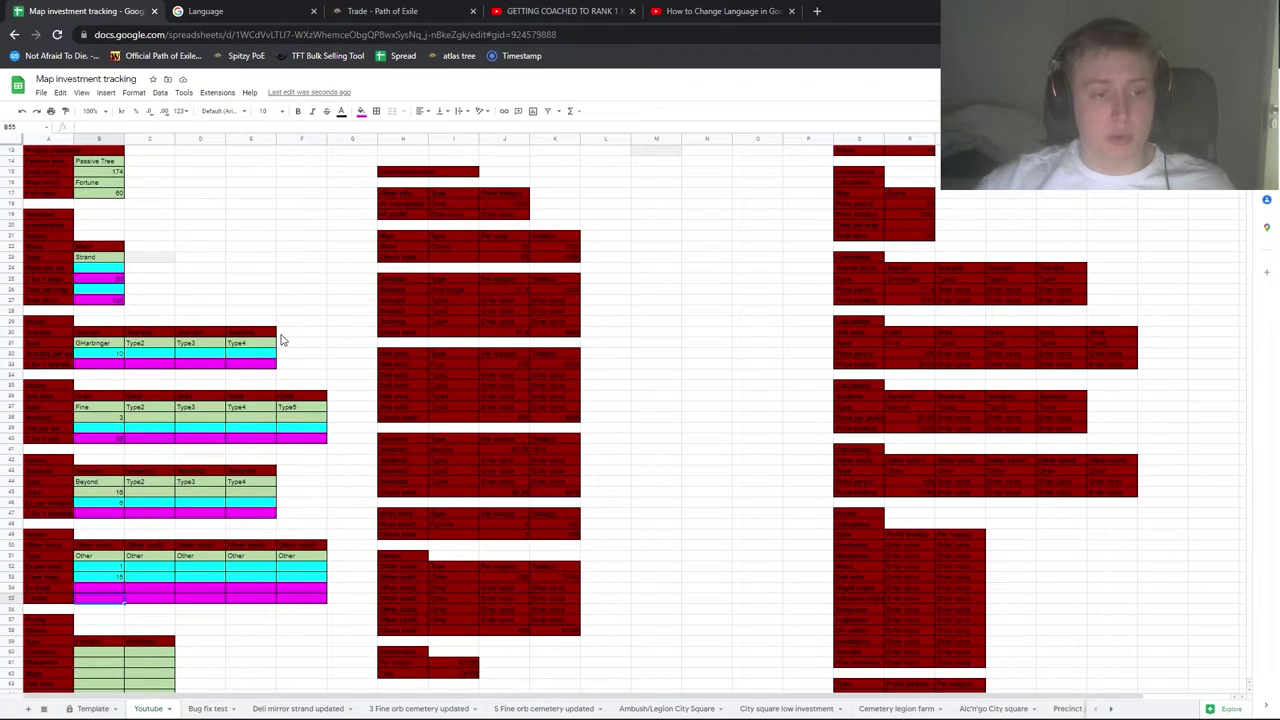
scroll(283, 340, down, 3)
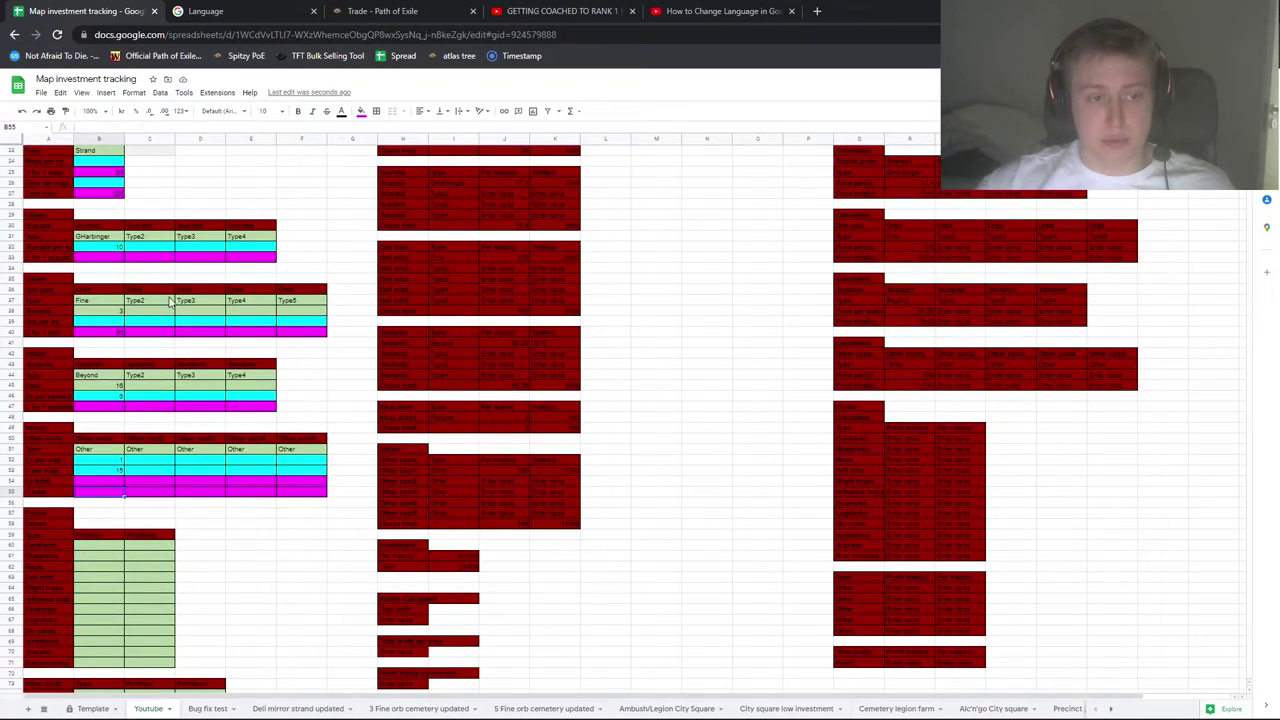
scroll(108, 300, down, 5)
click(99, 367)
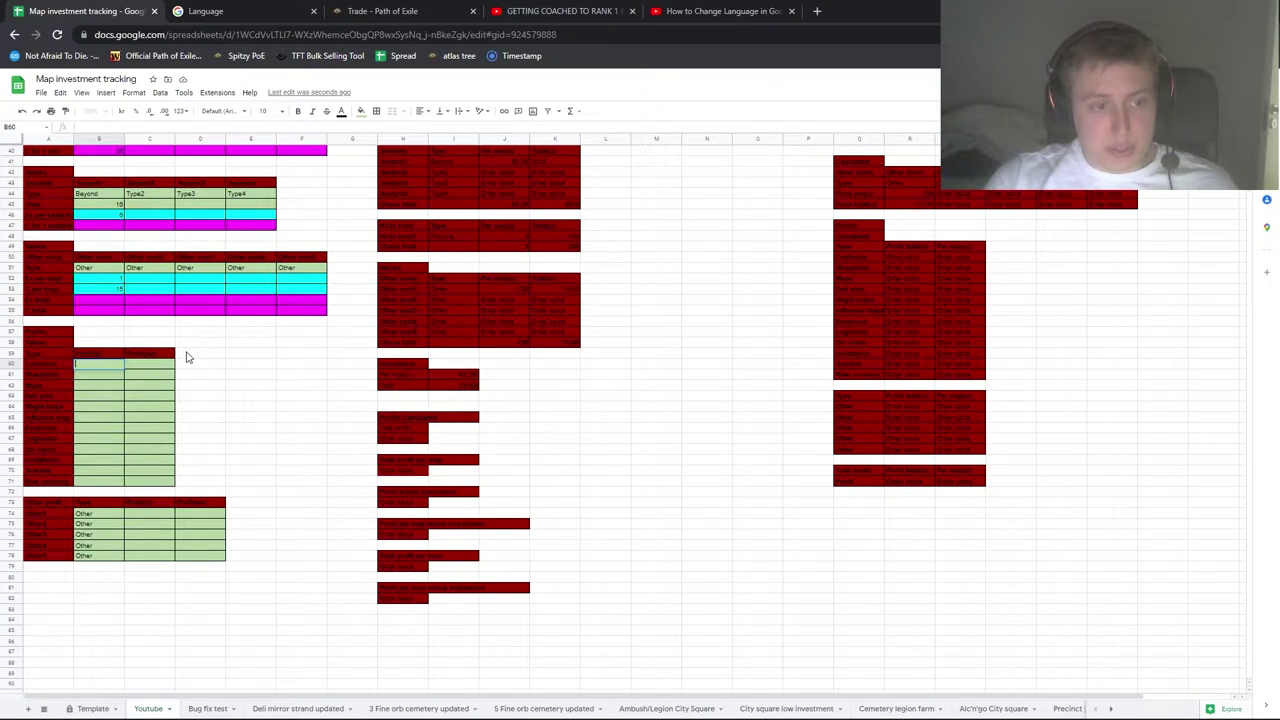
click(222, 354)
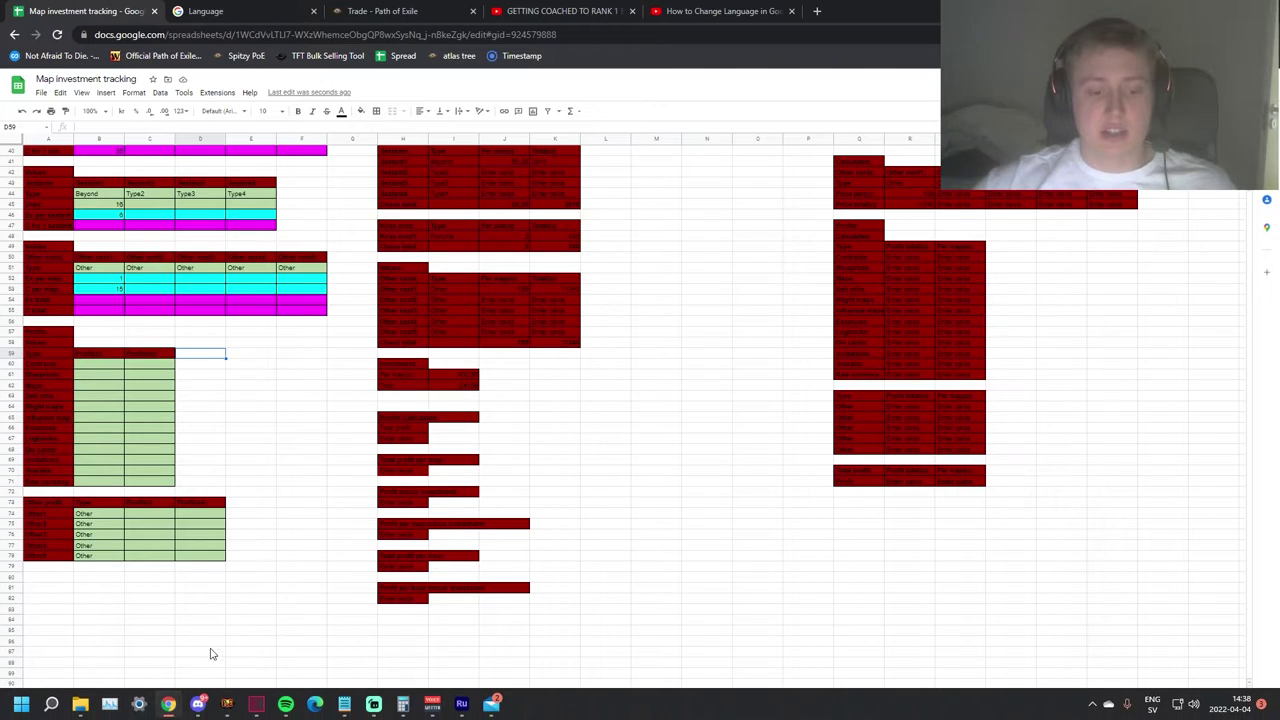
- Bring Exilence Next's net worth dashboard up full screen, briefly passing through Path of Exile
mouse_move(256, 704)
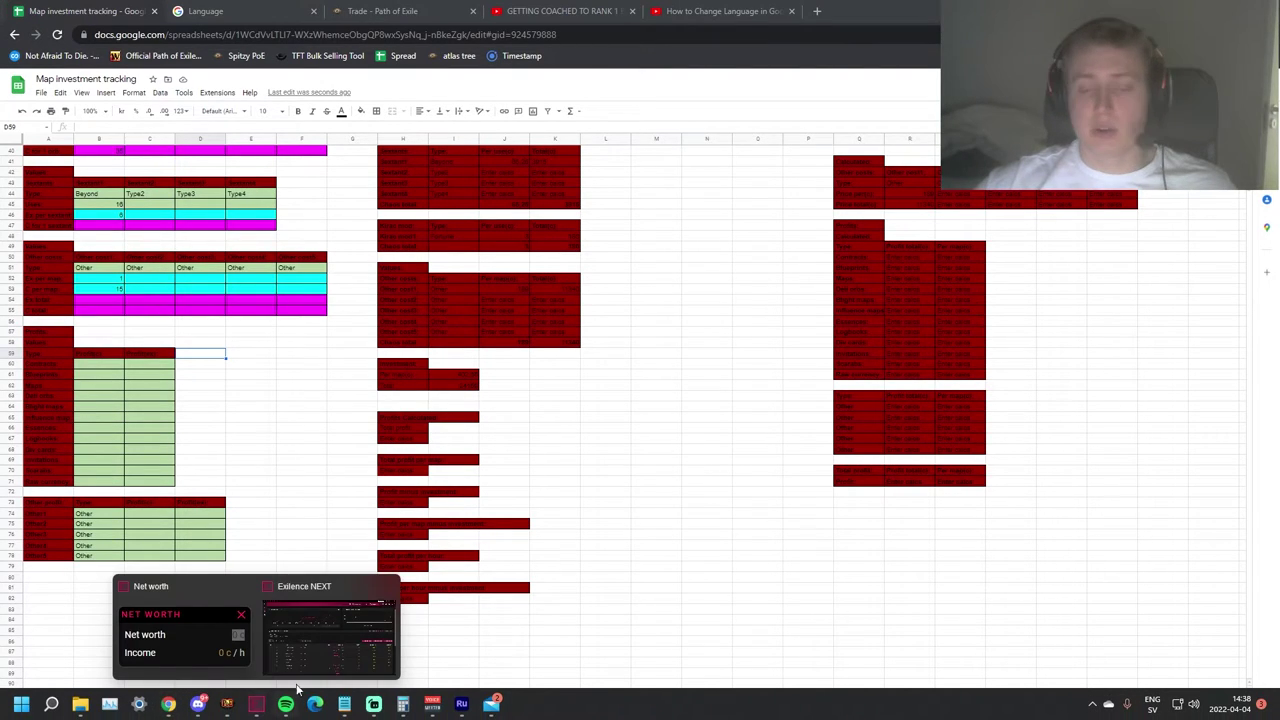
click(318, 658)
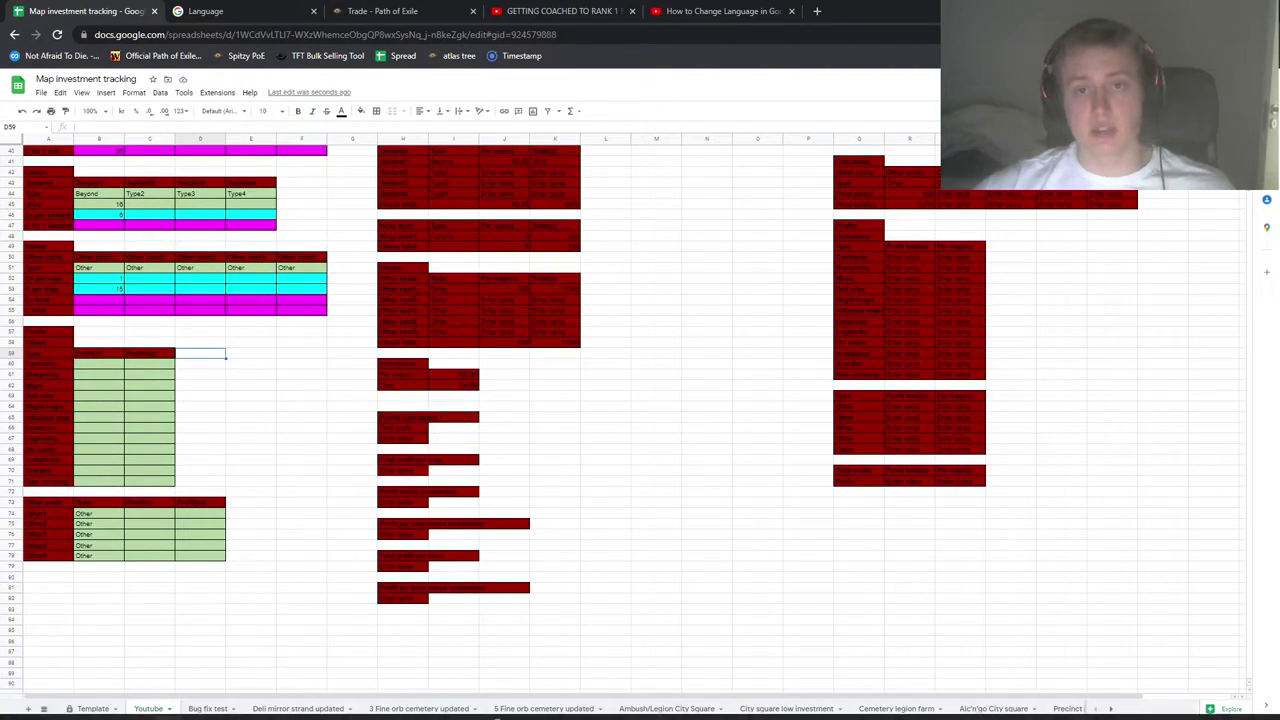
click(257, 708)
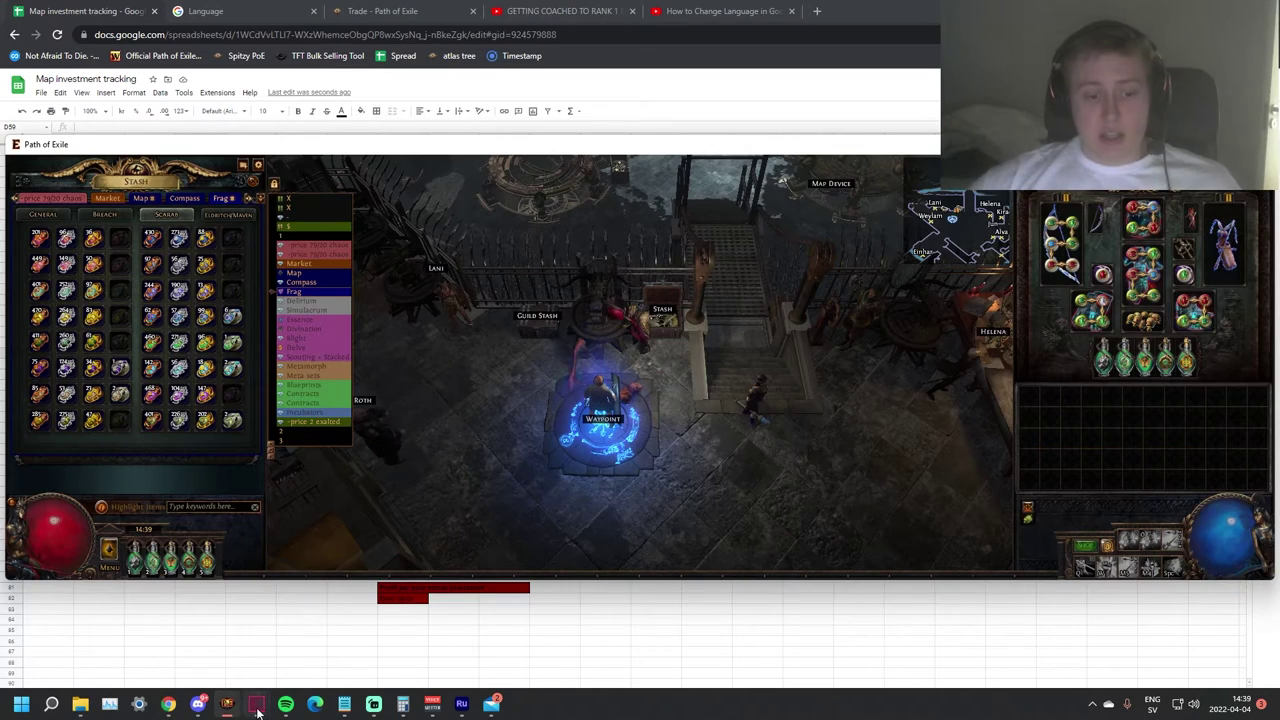
mouse_move(257, 706)
click(322, 645)
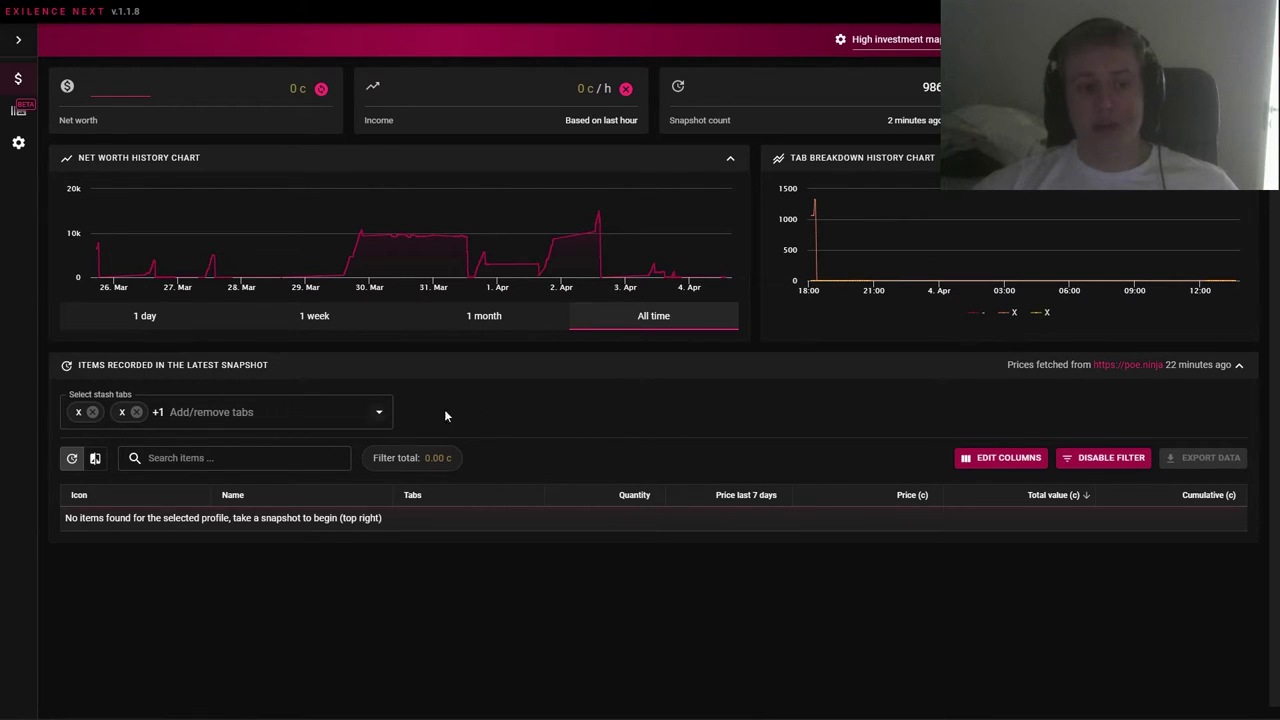
- Switch Exilence Next to the Net Worth profile
click(900, 40)
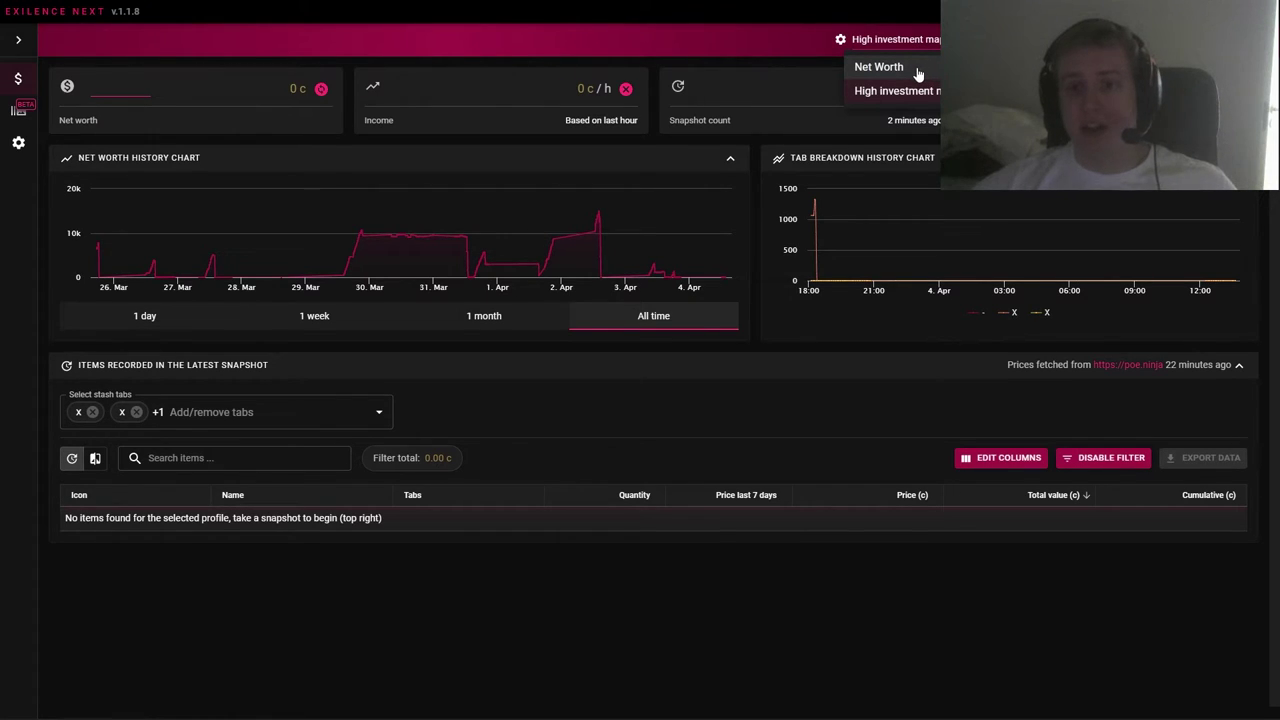
click(915, 74)
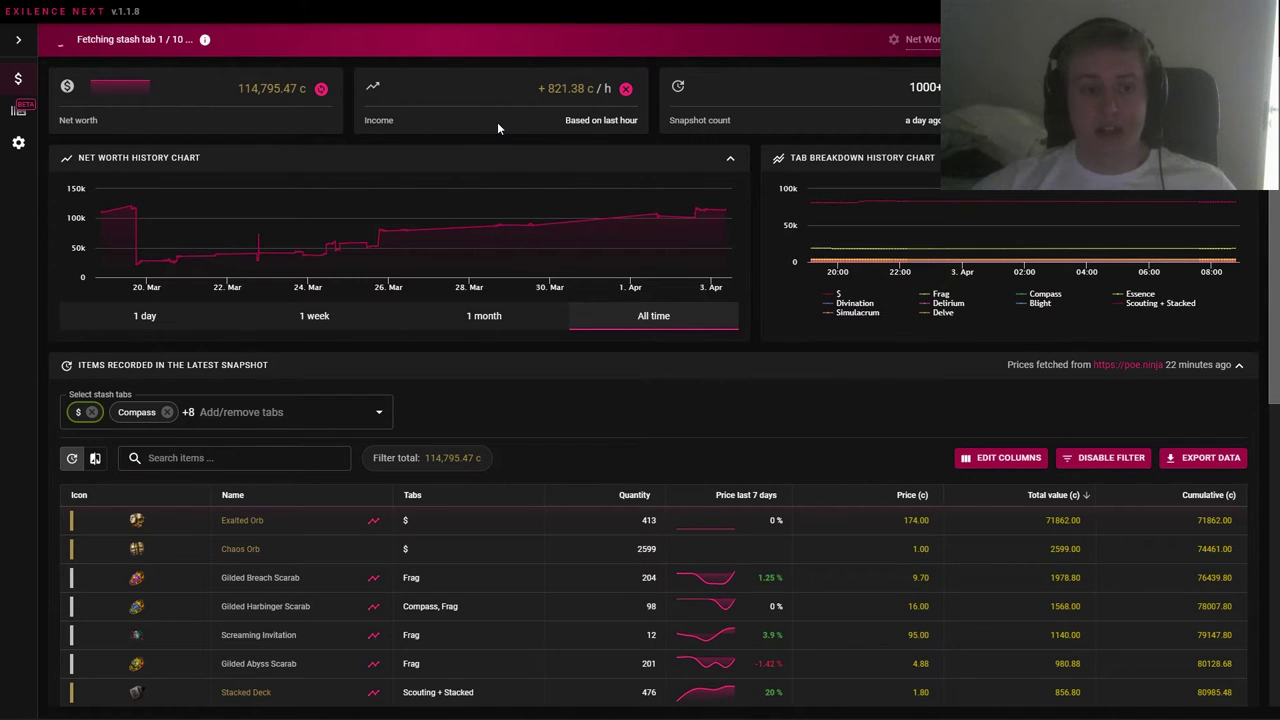
scroll(519, 126, down, 1)
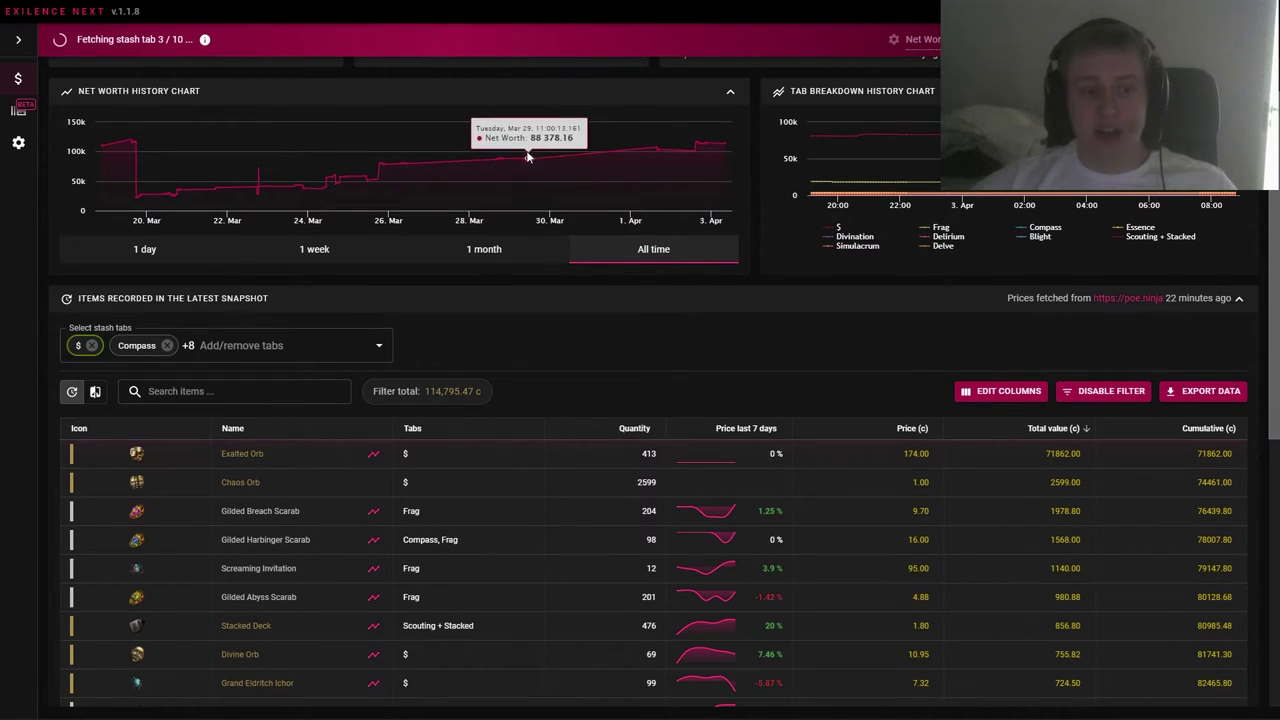
scroll(549, 242, down, 3)
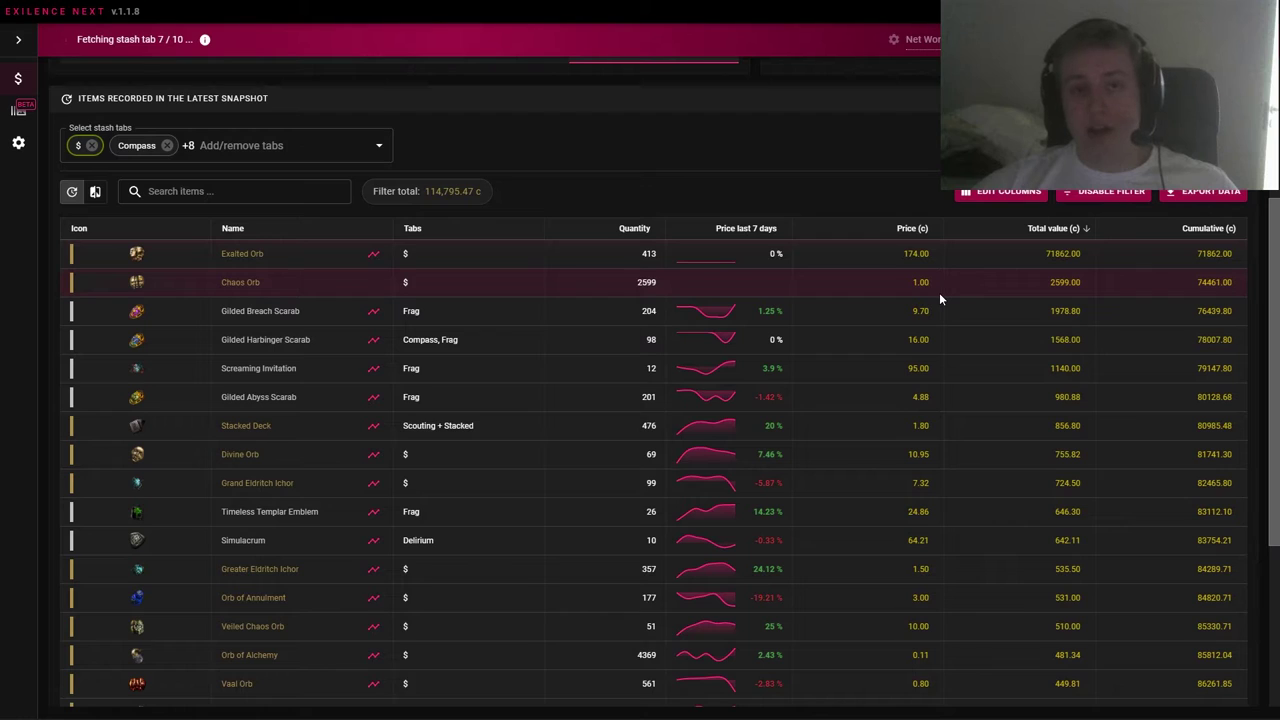
- Search items for 'currency', go to the last page and select cumulative value 70585.88
click(230, 184)
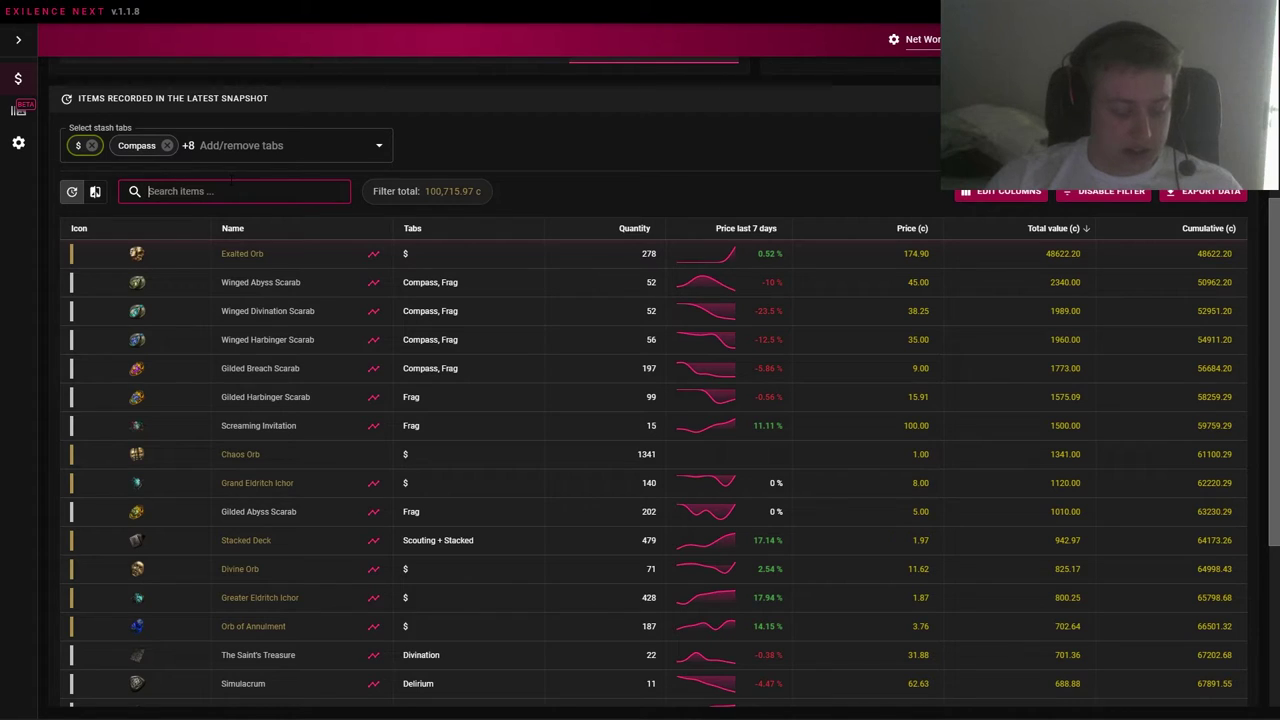
text(c)
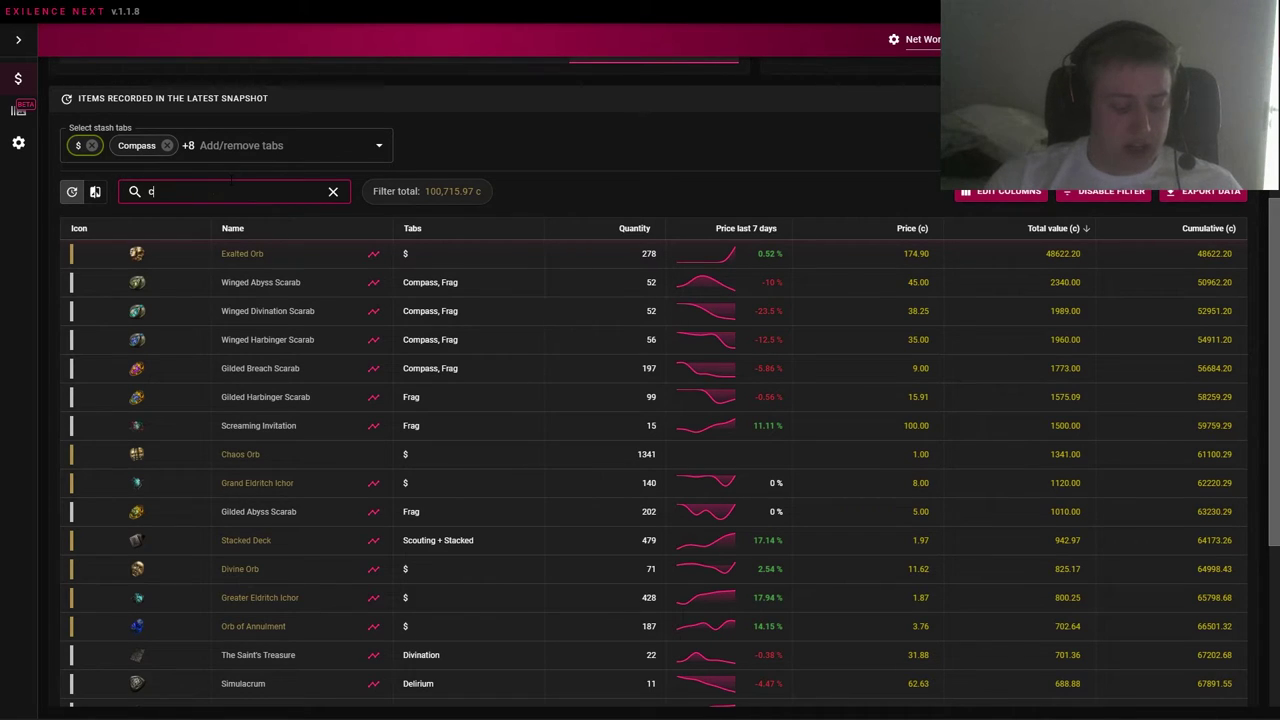
text(urrecy)
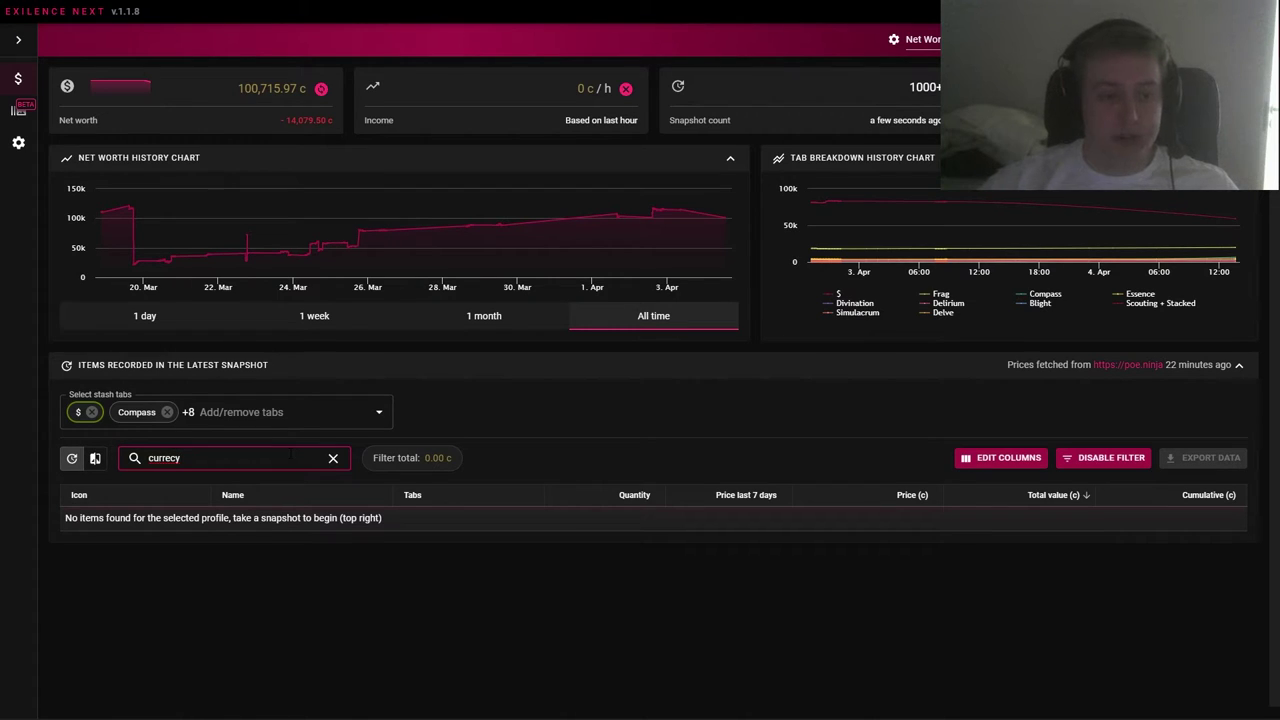
key(Left)
key(Left)
text(n)
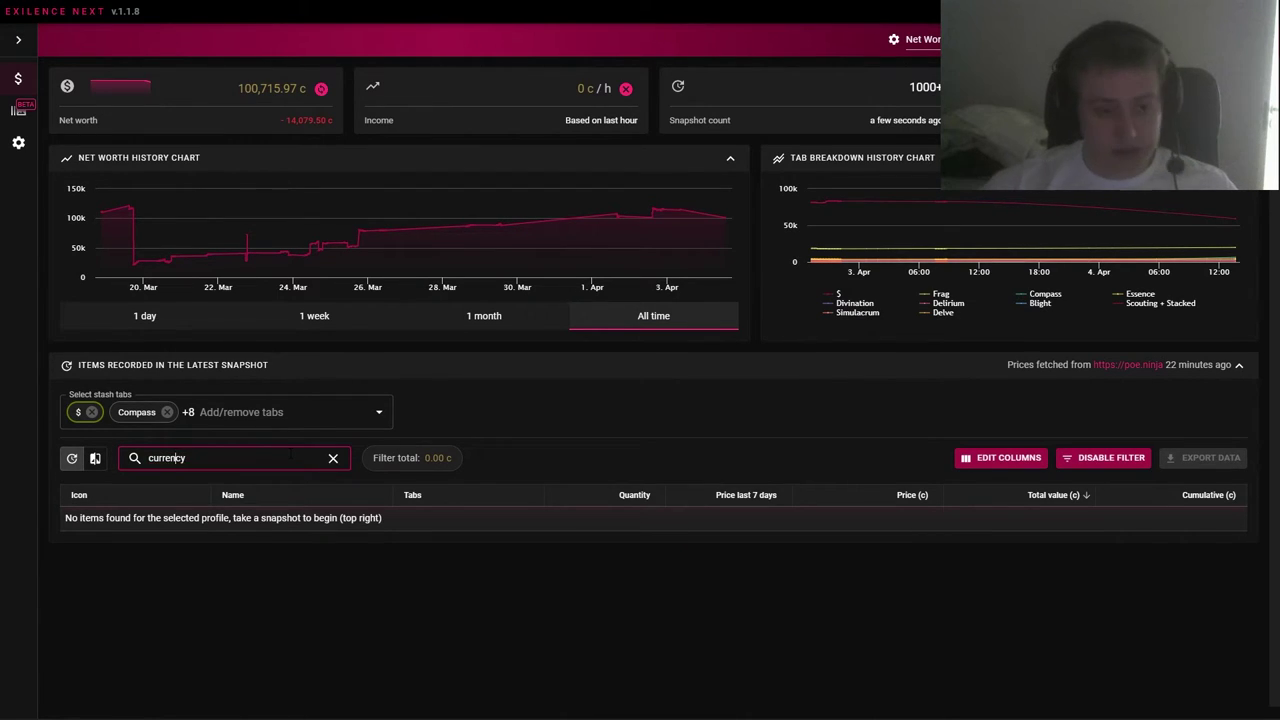
scroll(536, 432, down, 2)
scroll(890, 464, down, 3)
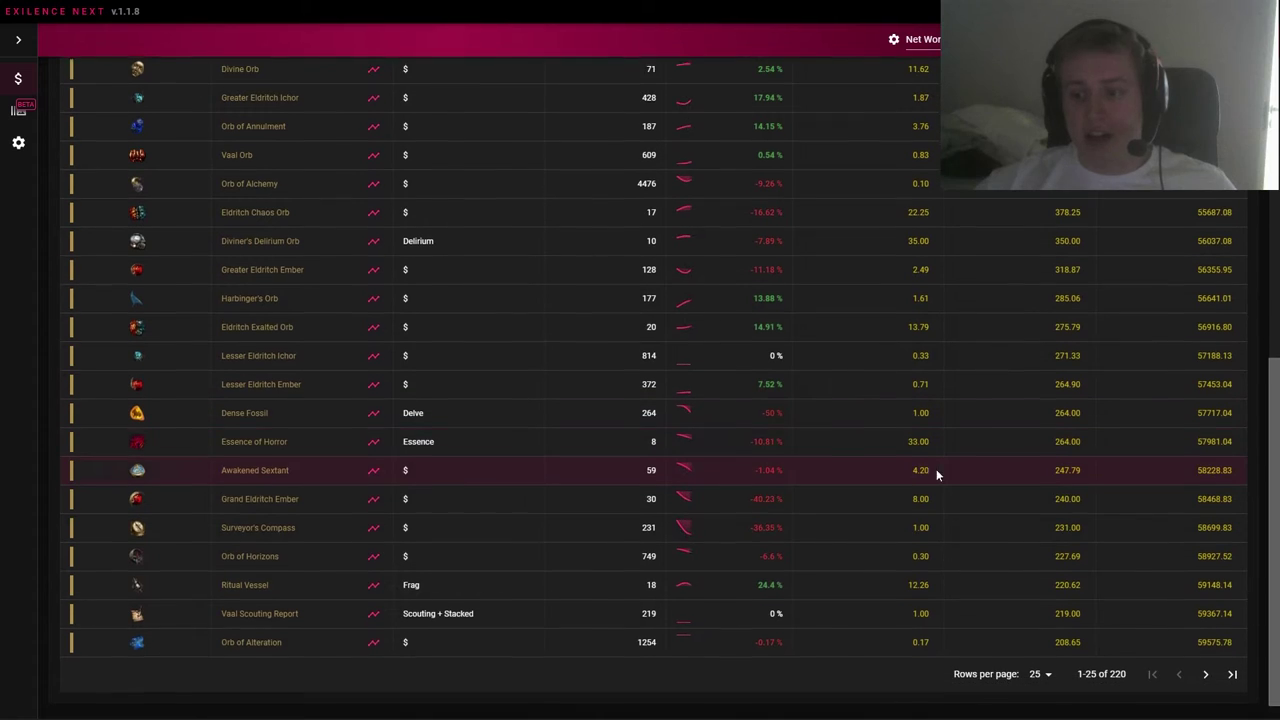
click(1233, 675)
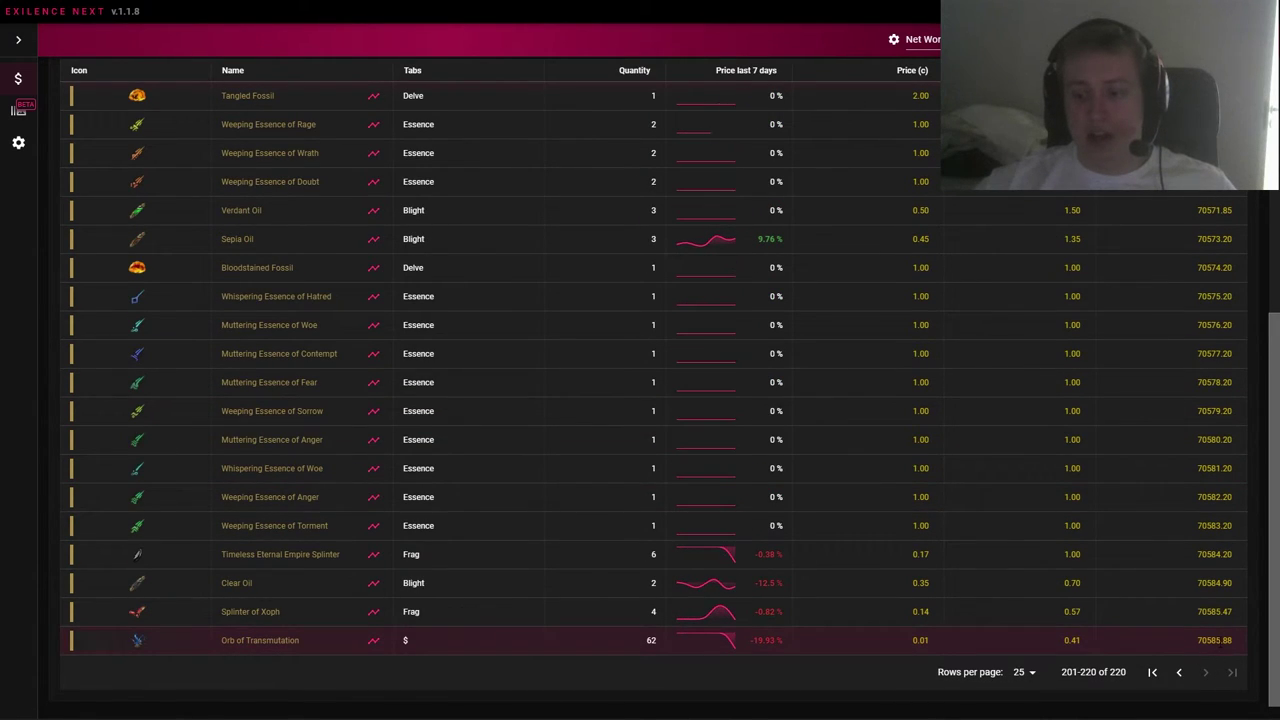
double_click(1193, 643)
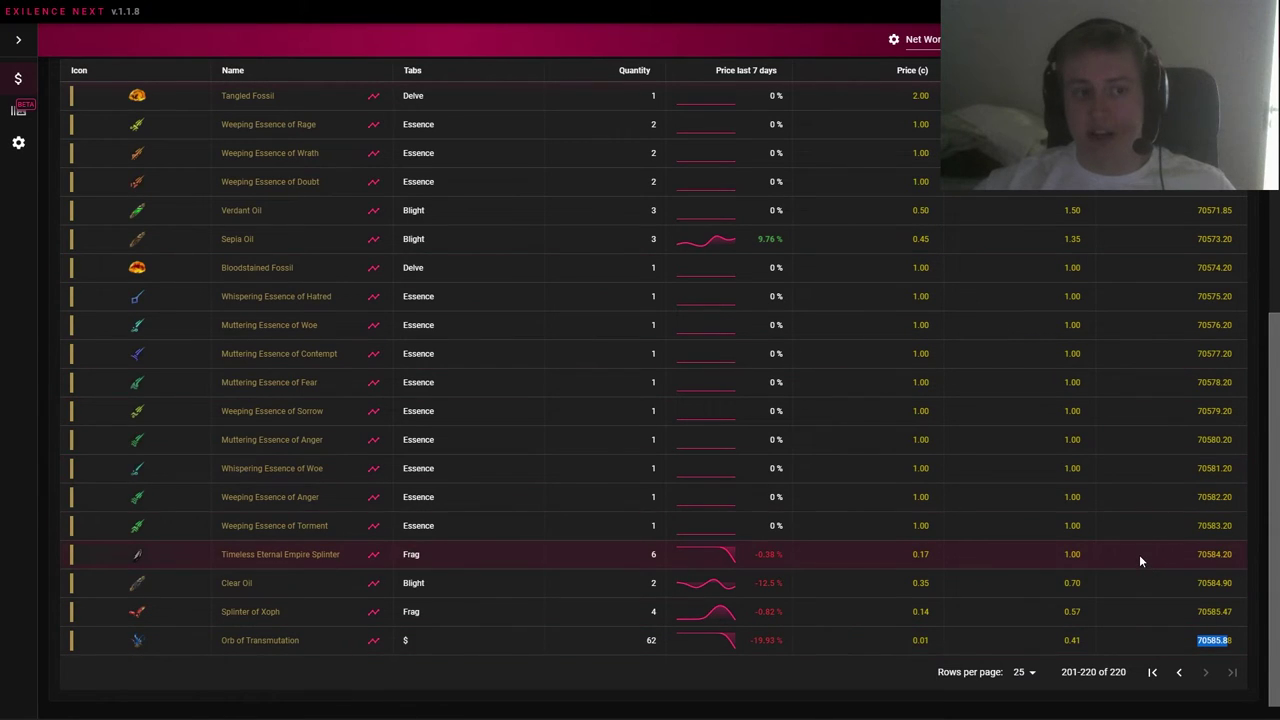
double_click(1206, 640)
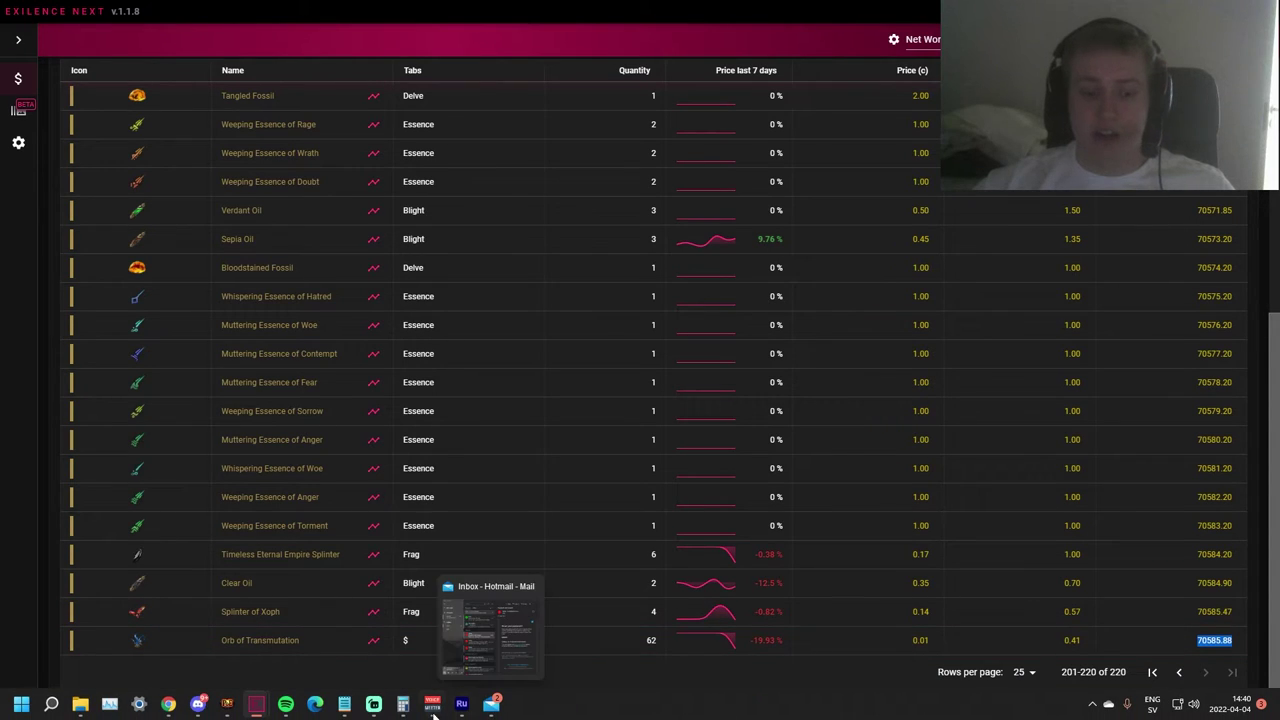
- Record 7000 in cell B71 at the bottom of the green loot table
mouse_move(232, 708)
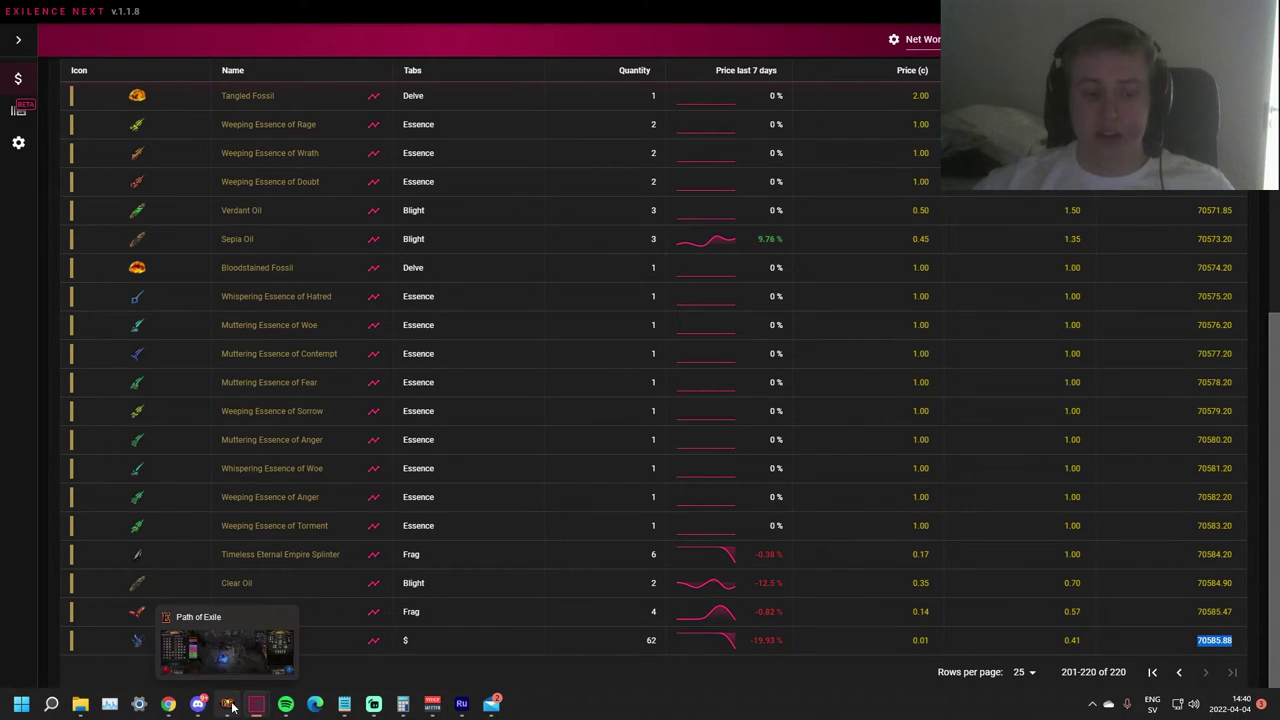
mouse_move(168, 706)
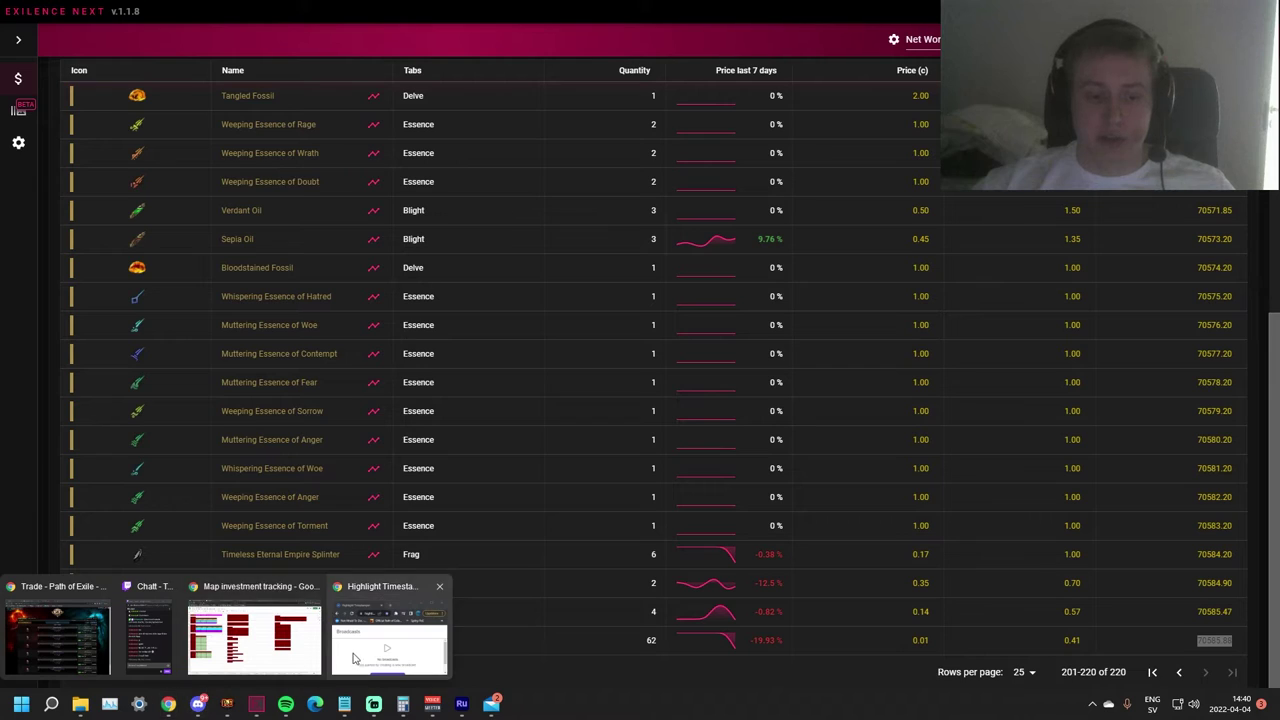
click(250, 635)
click(107, 482)
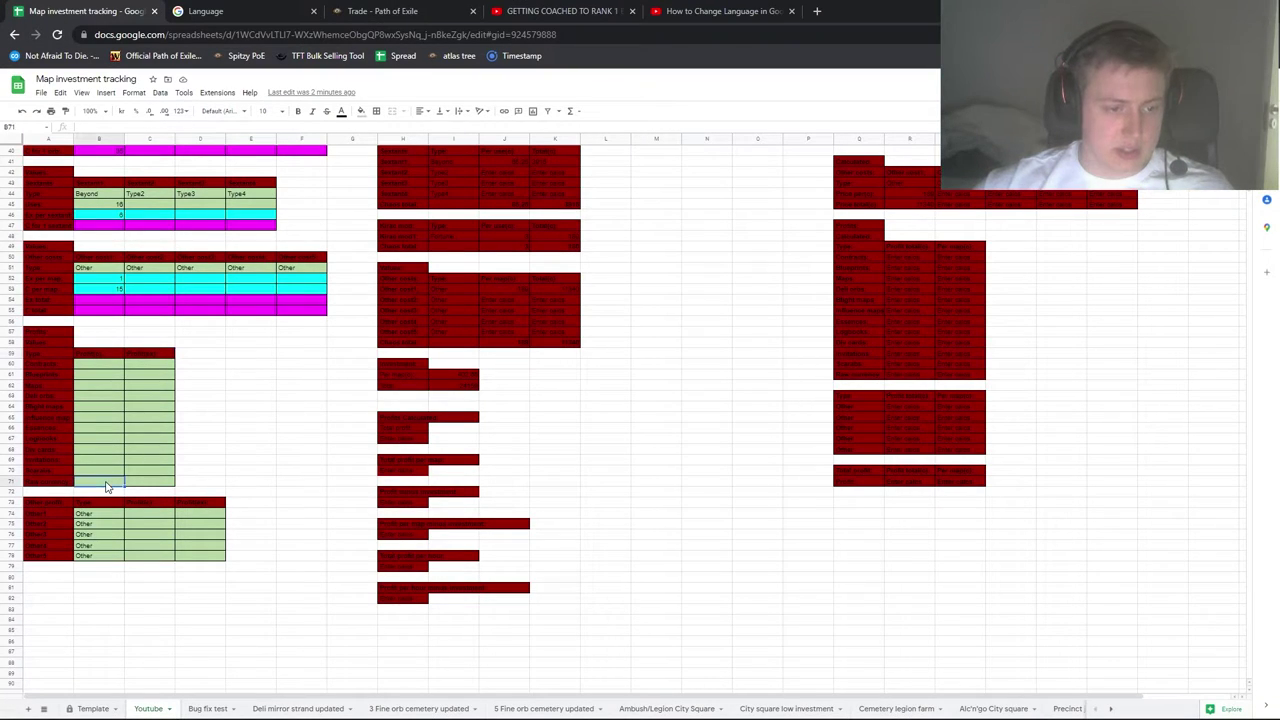
text(1)
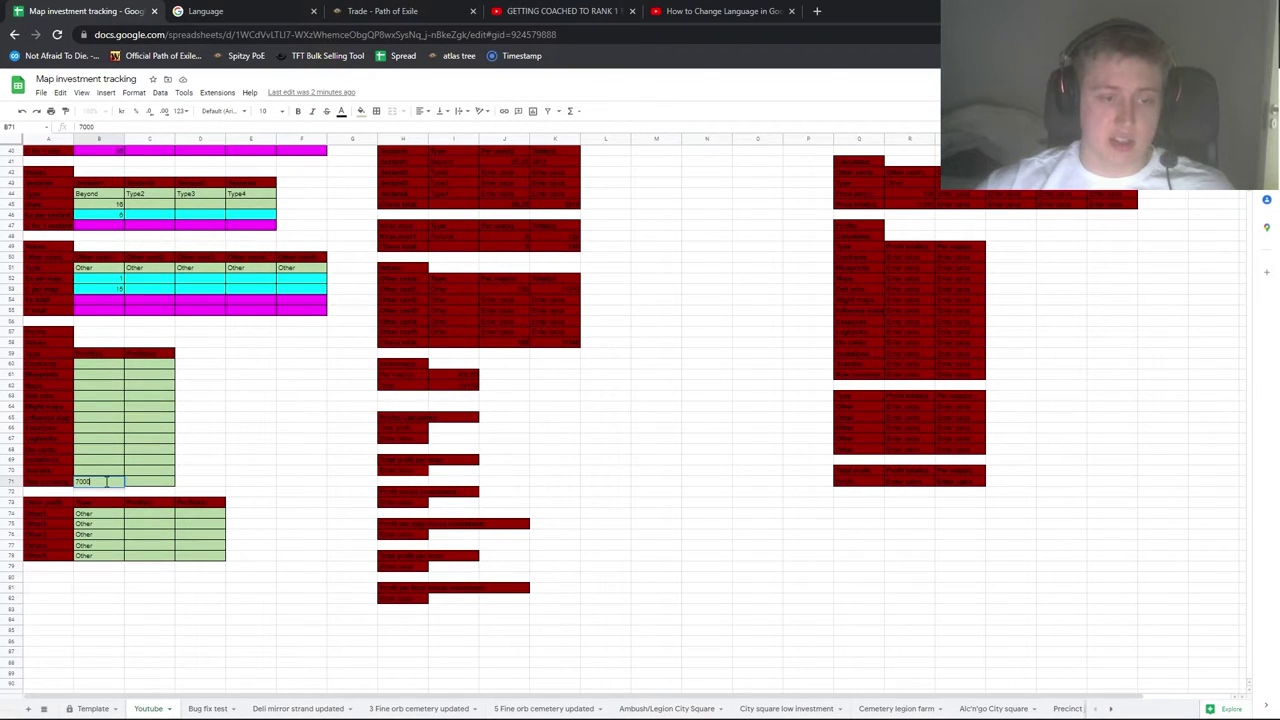
text(000)
click(248, 488)
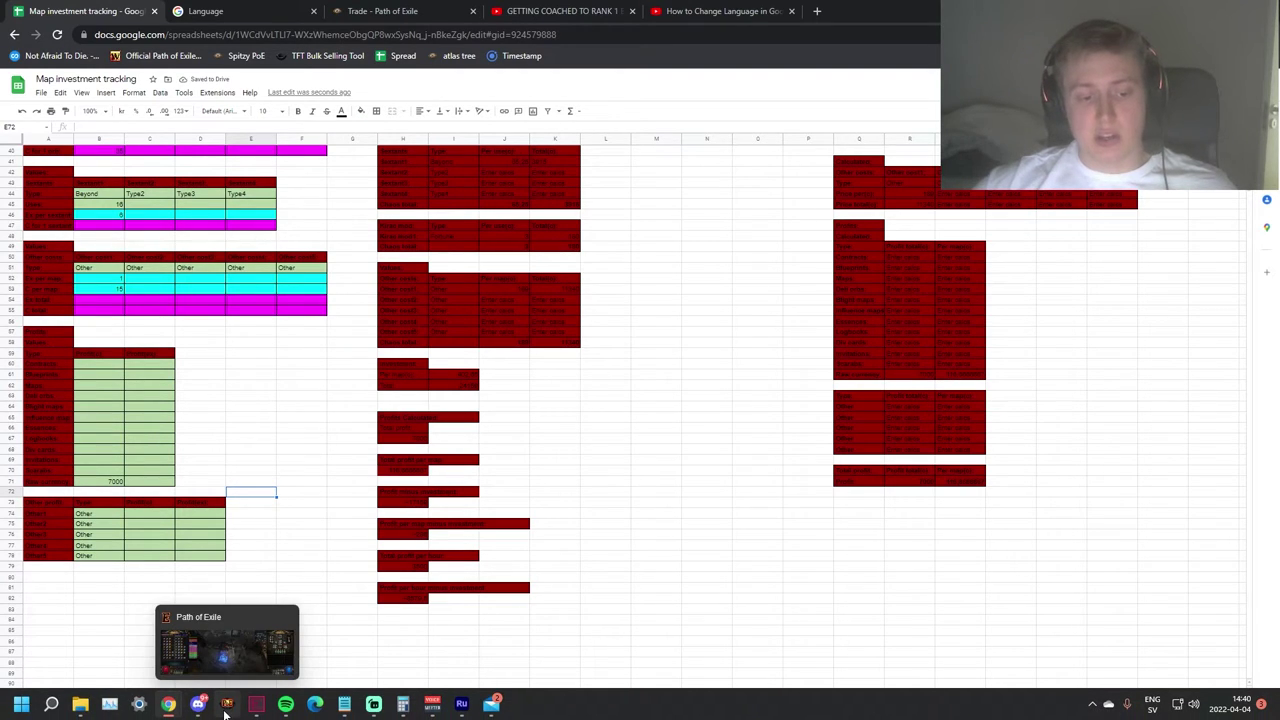
click(226, 713)
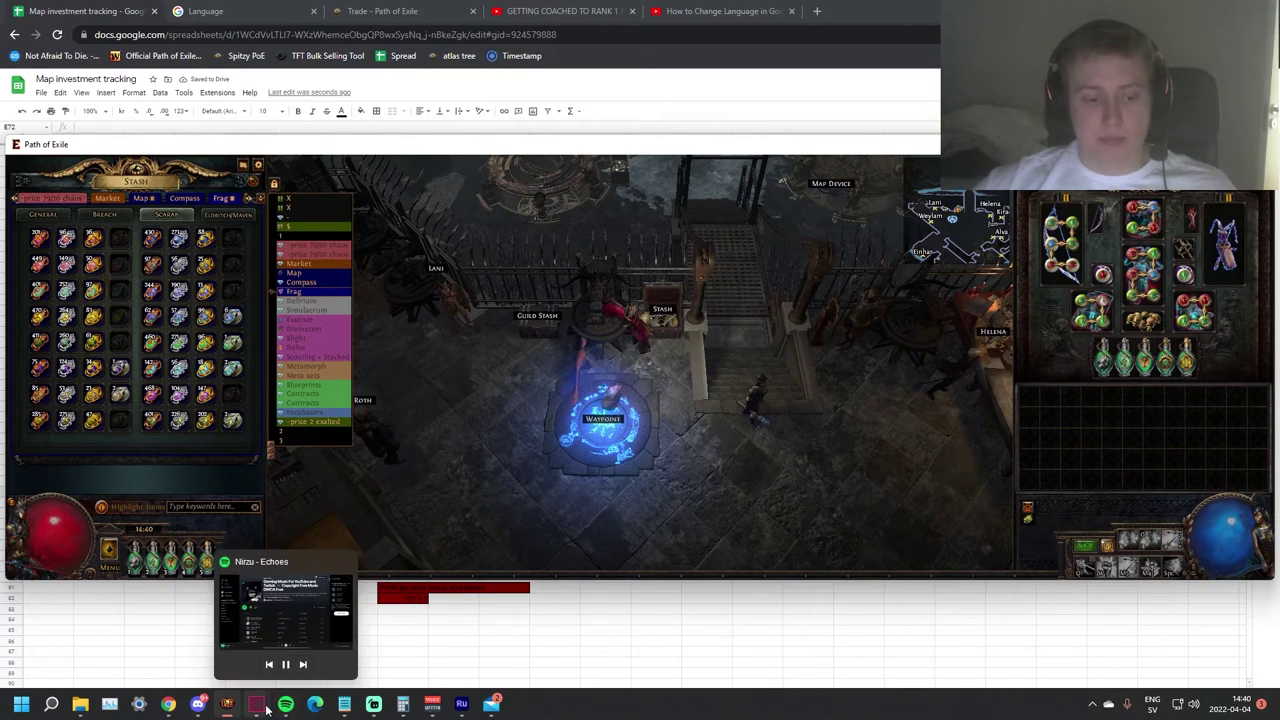
- Bring Exilence Next forward and replace the item search with 'divin'
mouse_move(262, 706)
click(286, 653)
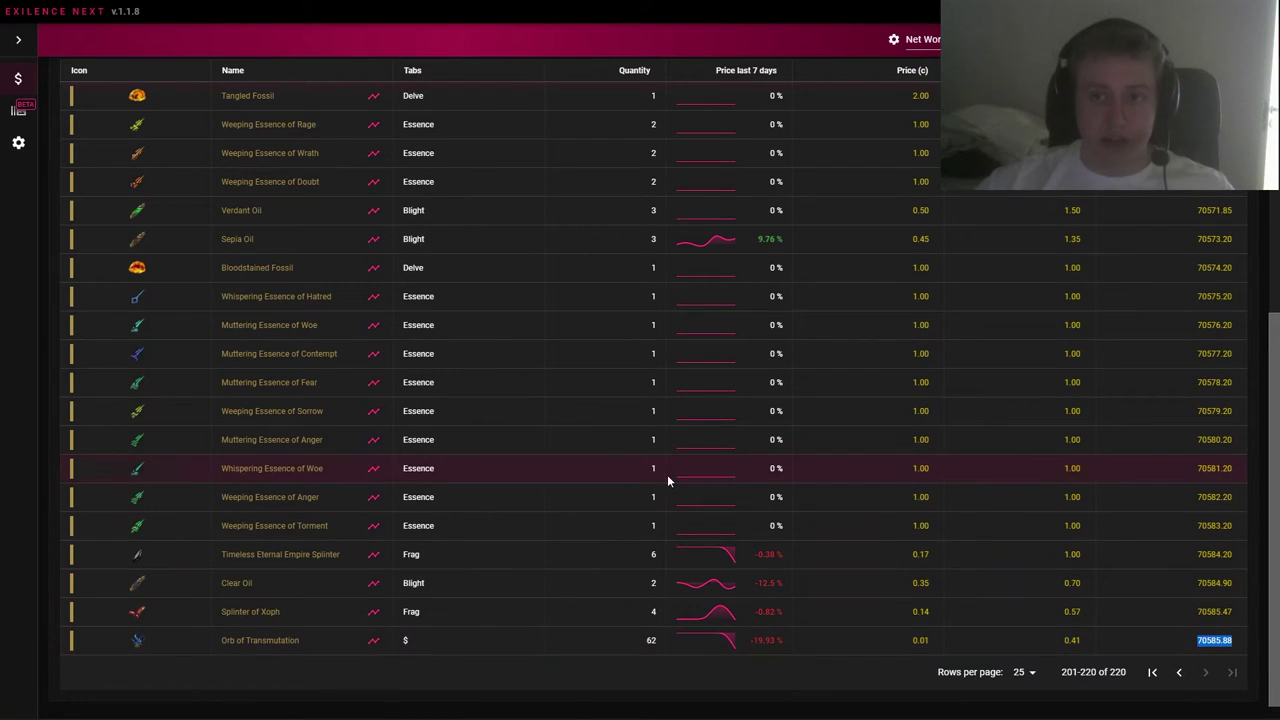
scroll(667, 474, up, 3)
click(275, 452)
key(ctrl+a)
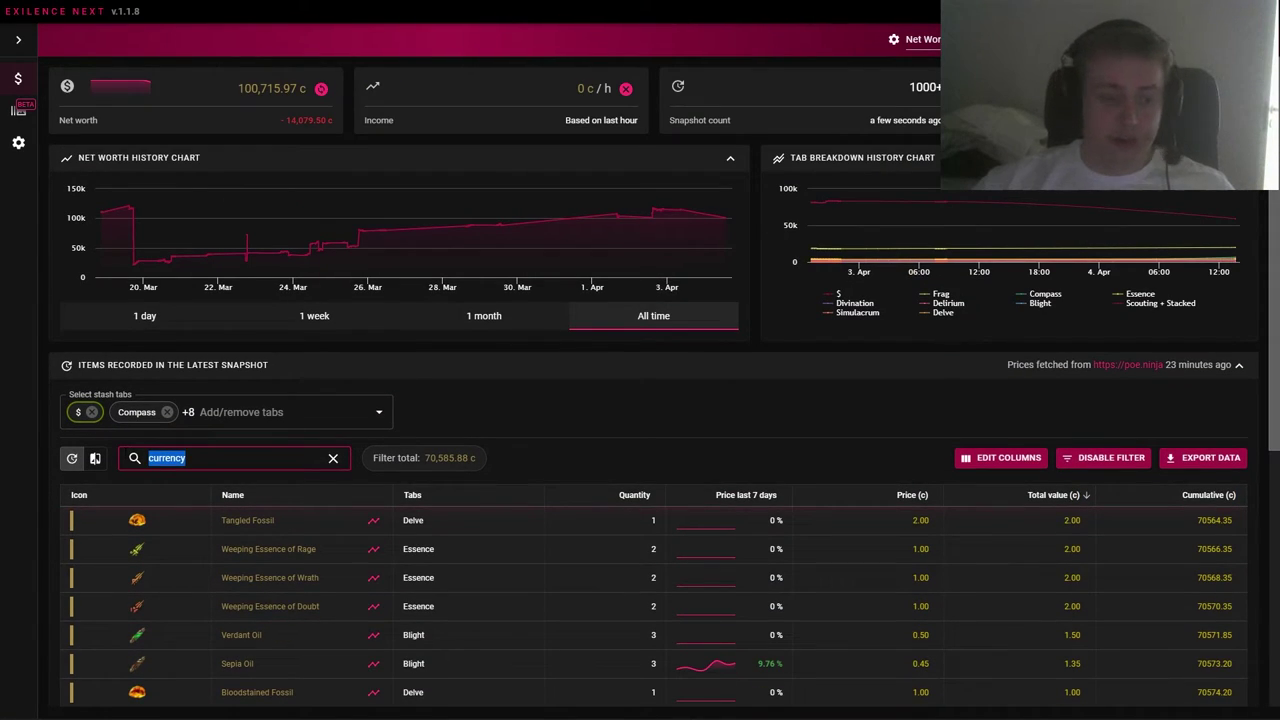
text(divination)
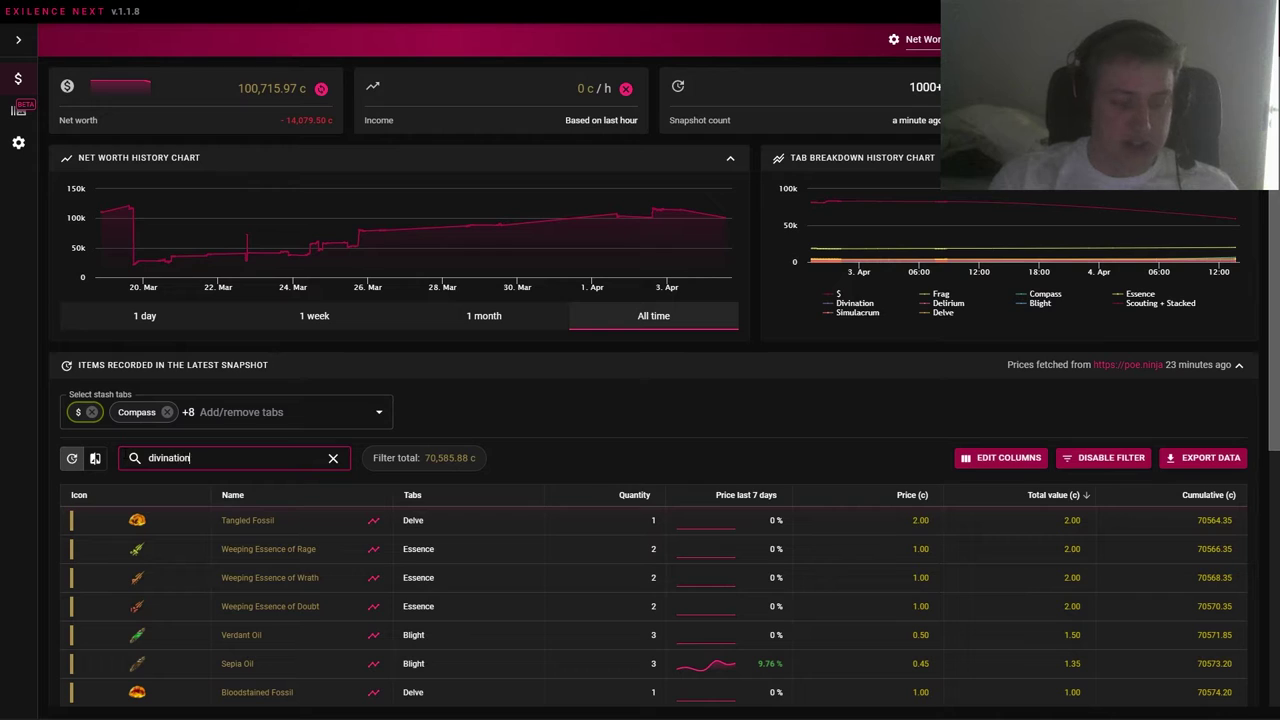
scroll(562, 381, down, 3)
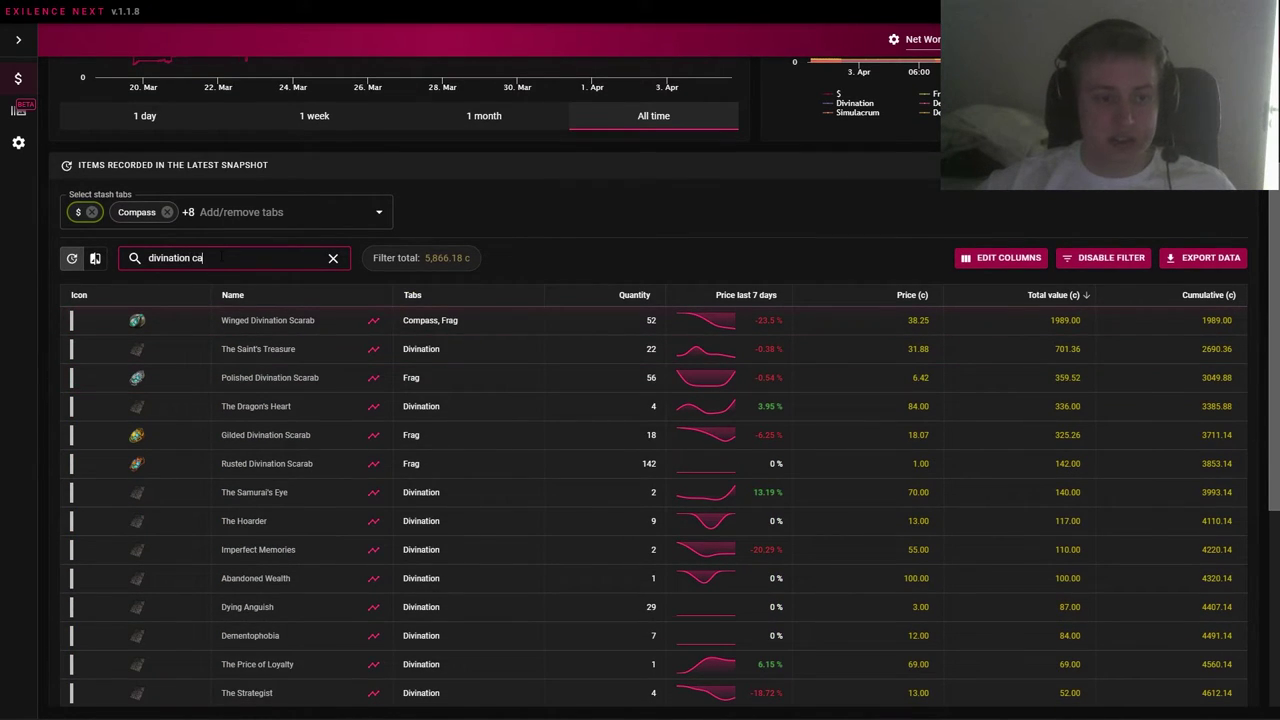
key(BackSpace)
key(BackSpace)
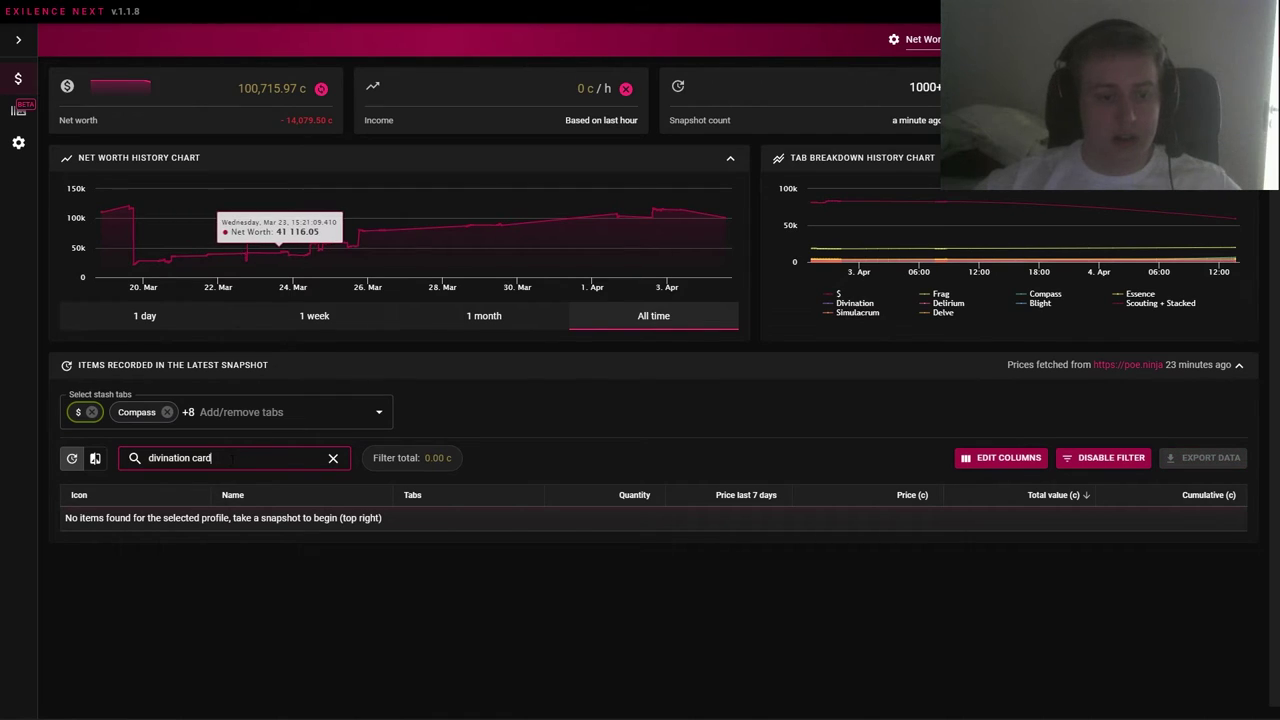
scroll(250, 460, down, 4)
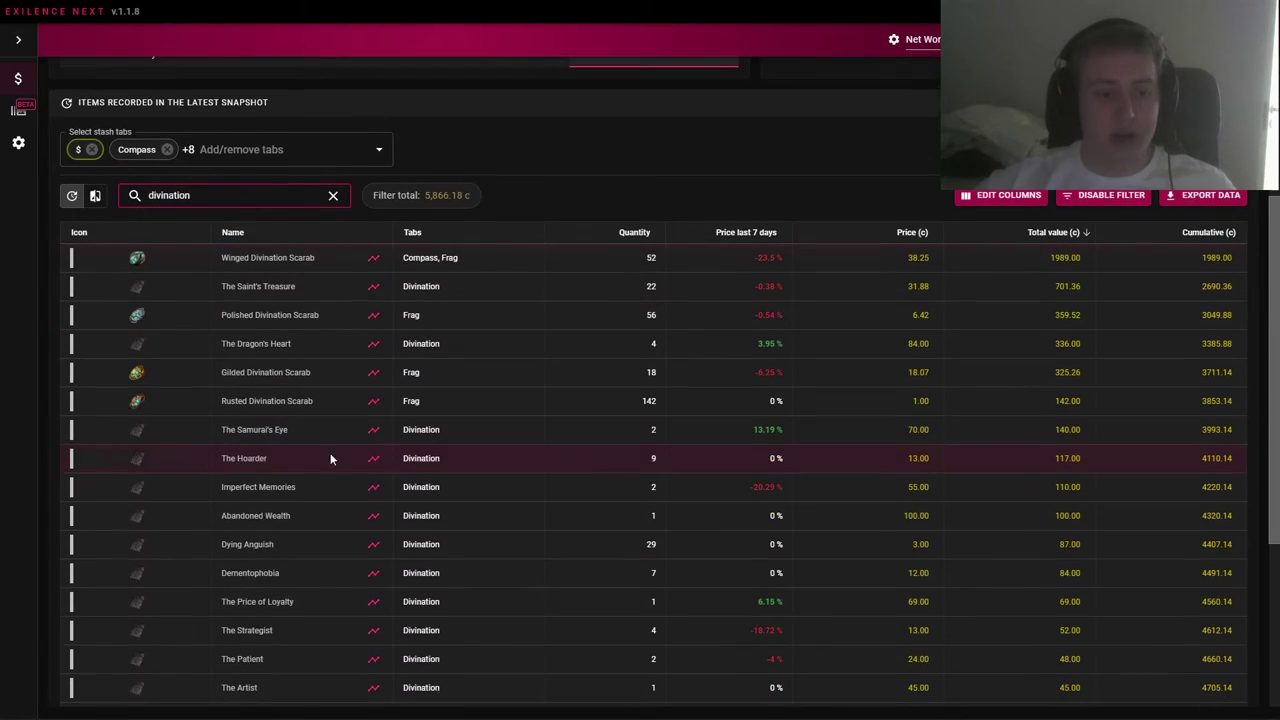
- Filter the items to scarabs and select the last page's cumulative value, 20062.21
double_click(176, 191)
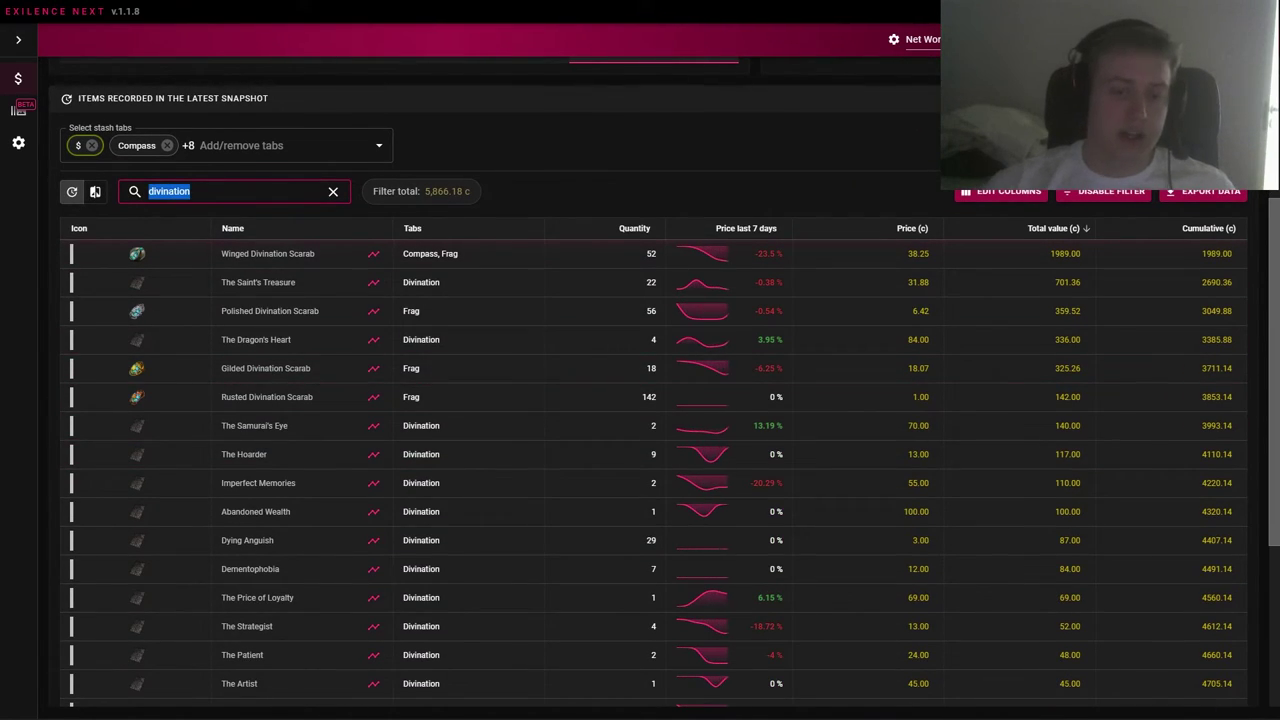
key(BackSpace)
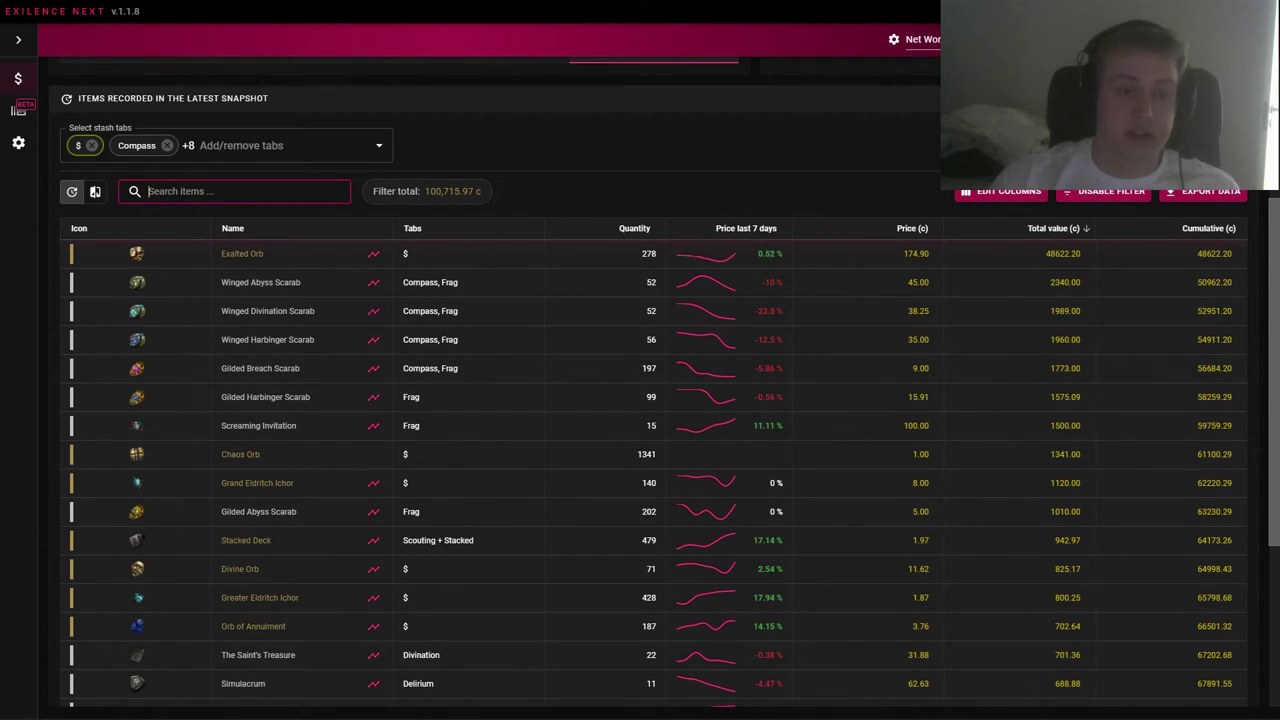
text(scarab)
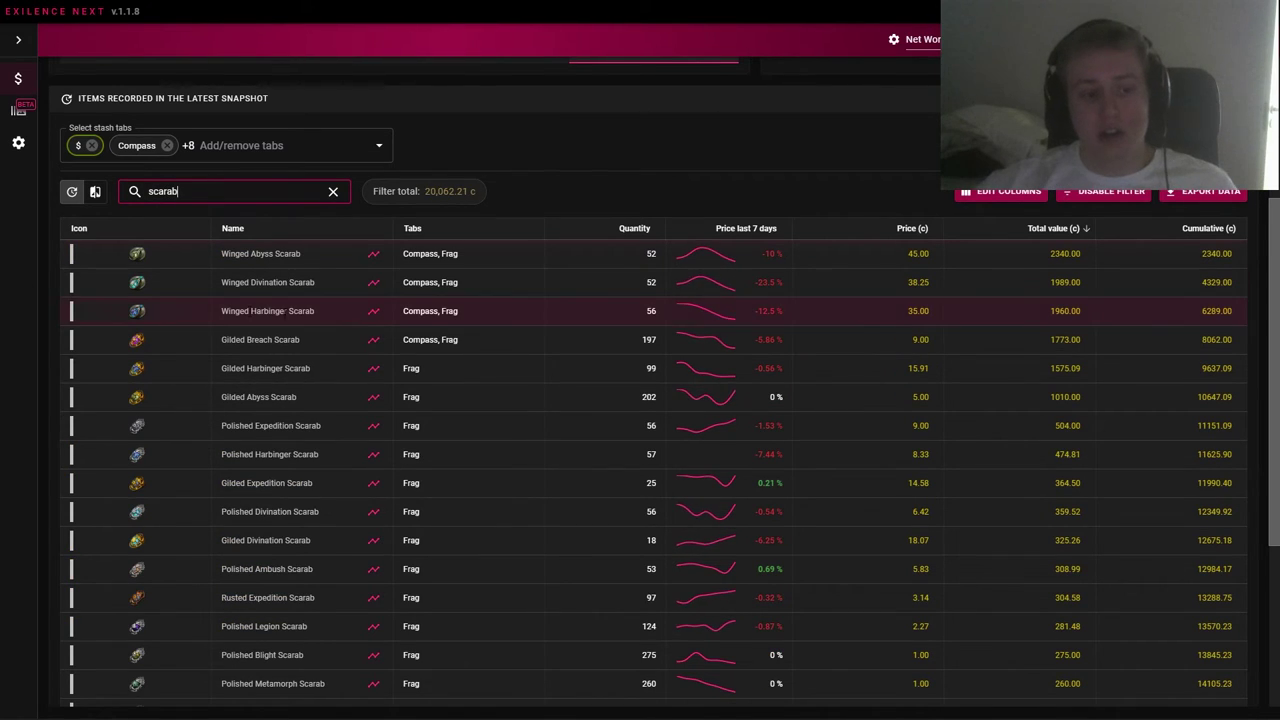
scroll(800, 414, down, 5)
click(1229, 671)
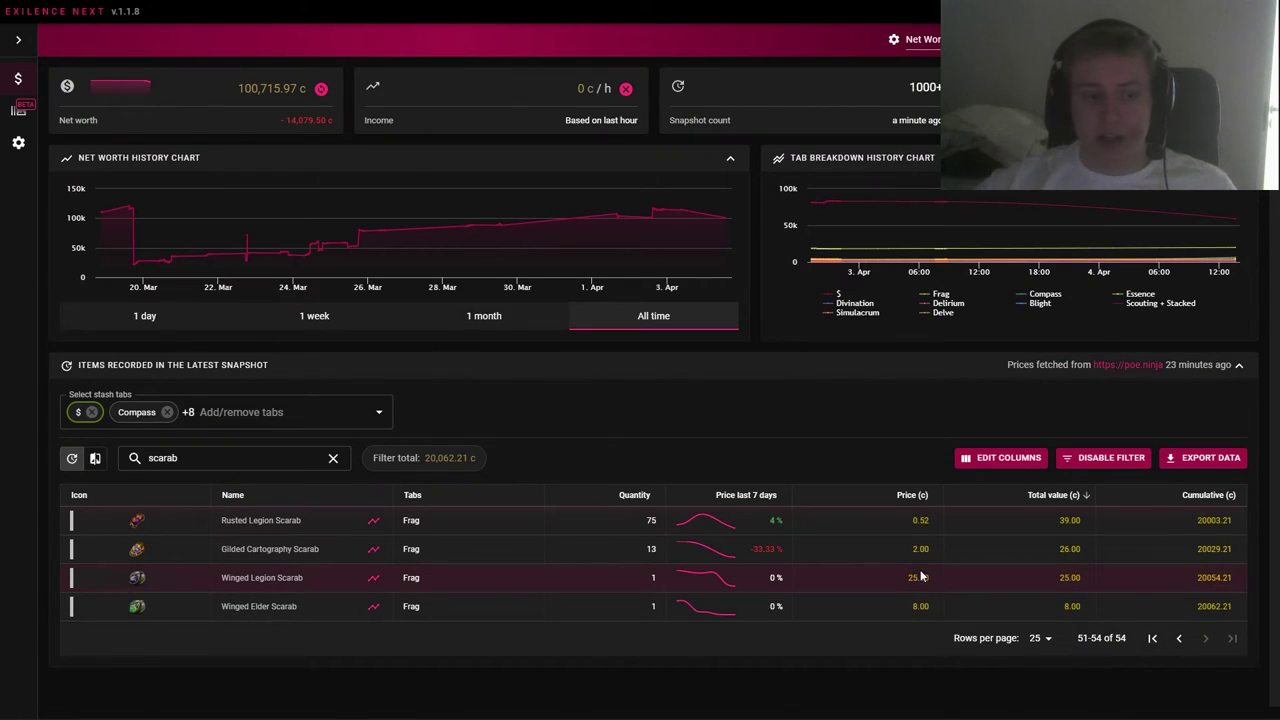
drag(1234, 606, 1178, 611)
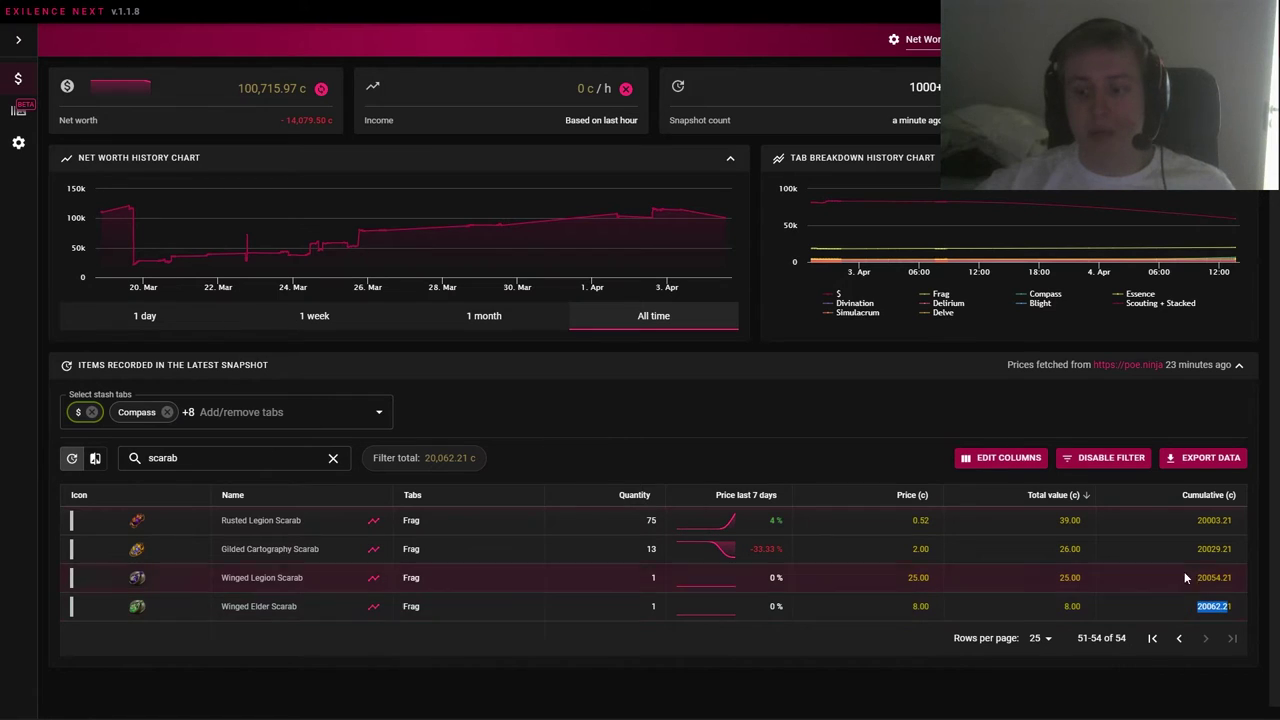
- Bring the Map investment tracking sheet in front of the game and scroll the Youtube tab
key(alt+Tab)
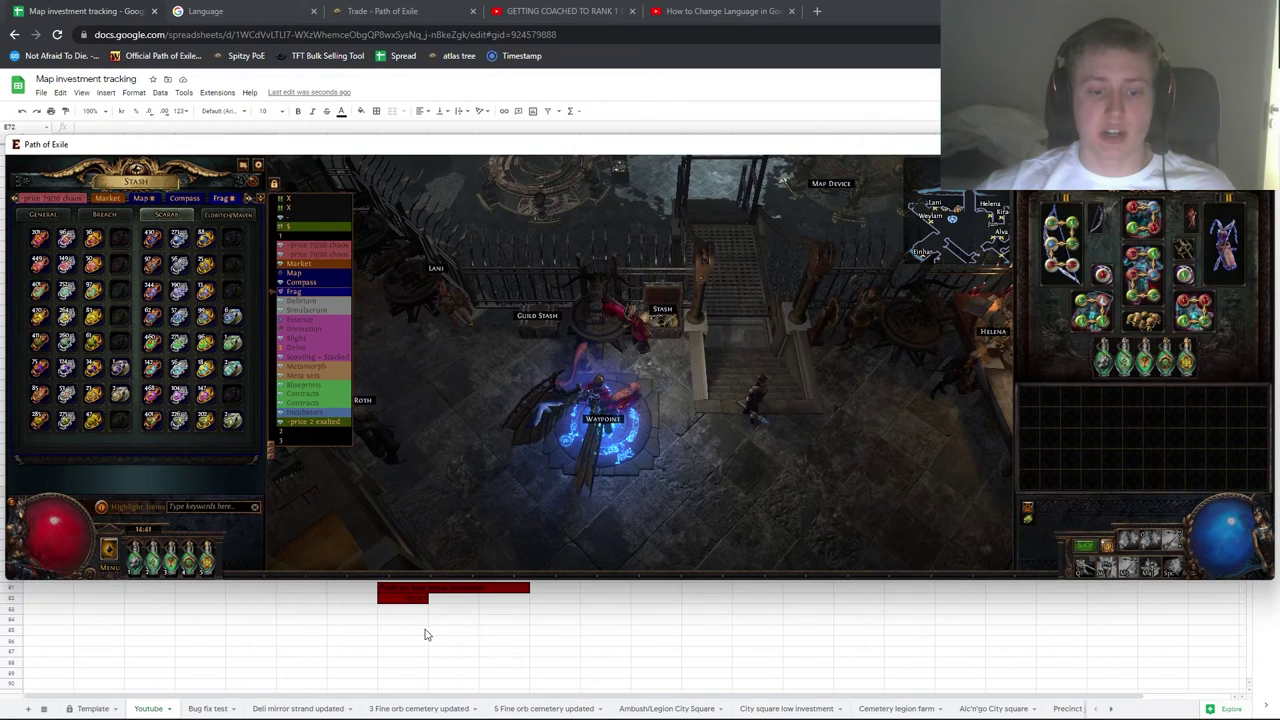
click(453, 630)
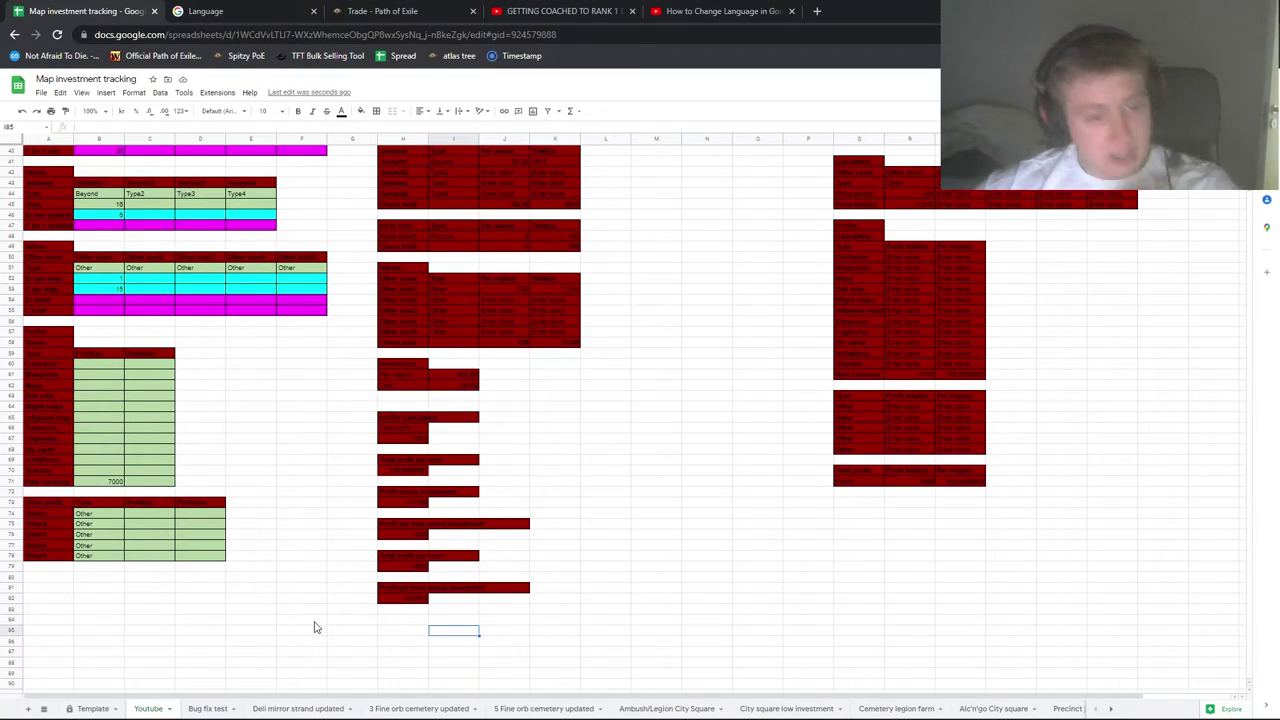
scroll(186, 397, up, 4)
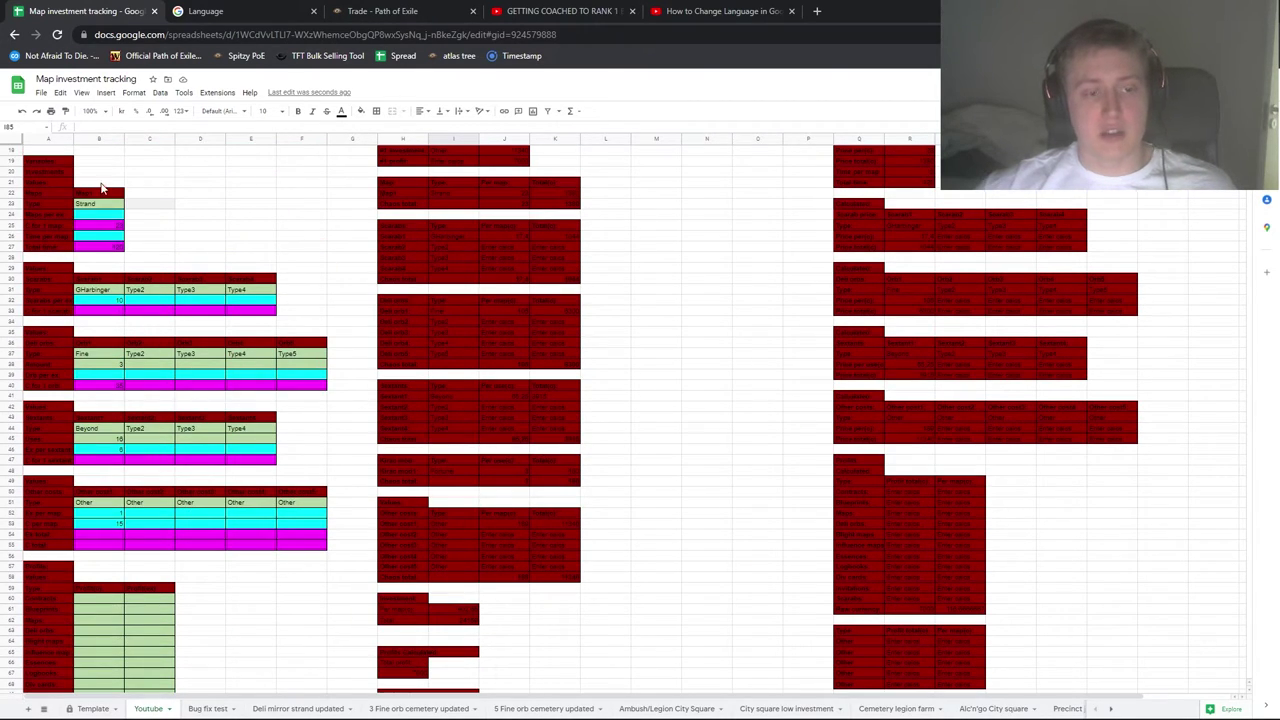
scroll(136, 547, down, 2)
scroll(422, 453, down, 2)
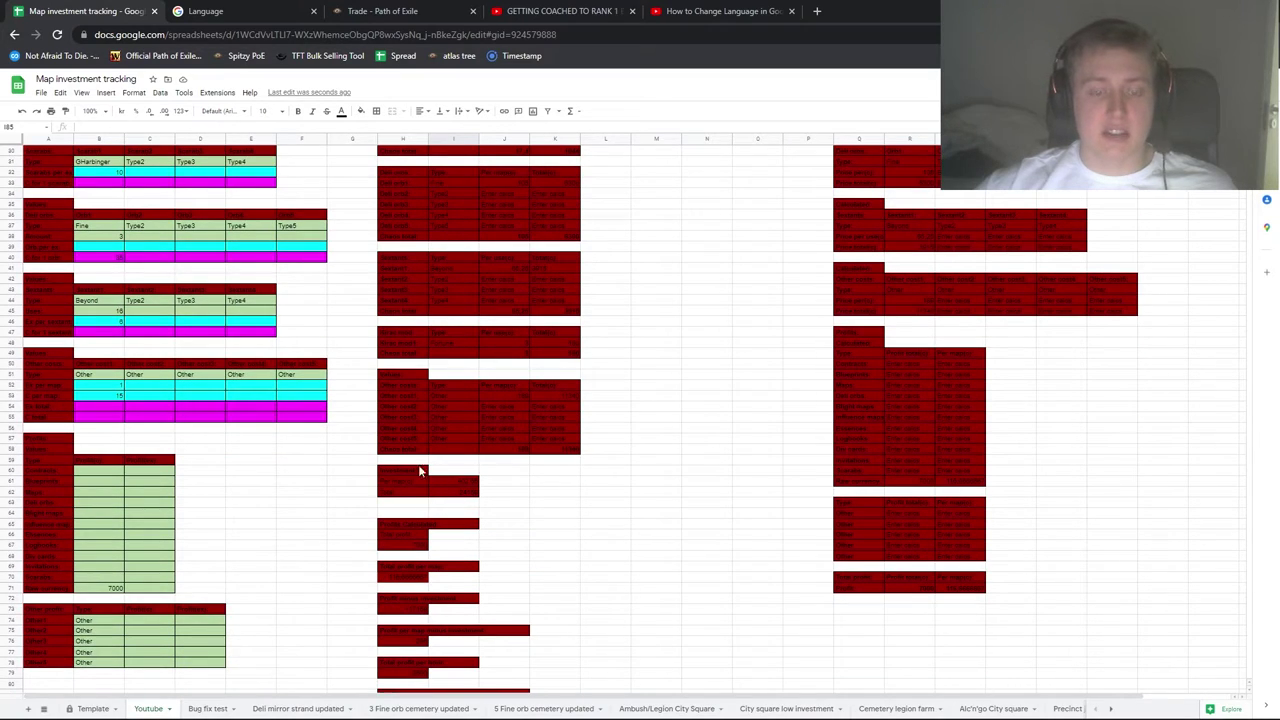
scroll(418, 464, down, 4)
click(500, 610)
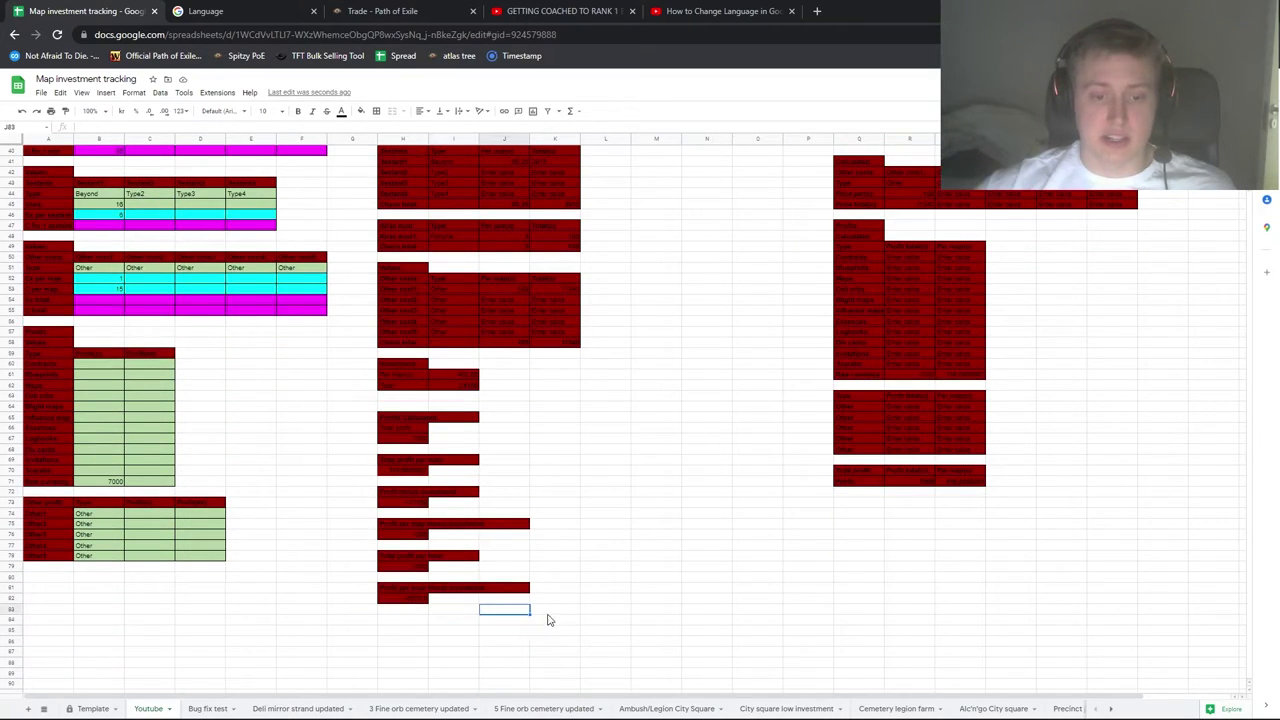
scroll(520, 395, up, 4)
scroll(537, 400, up, 6)
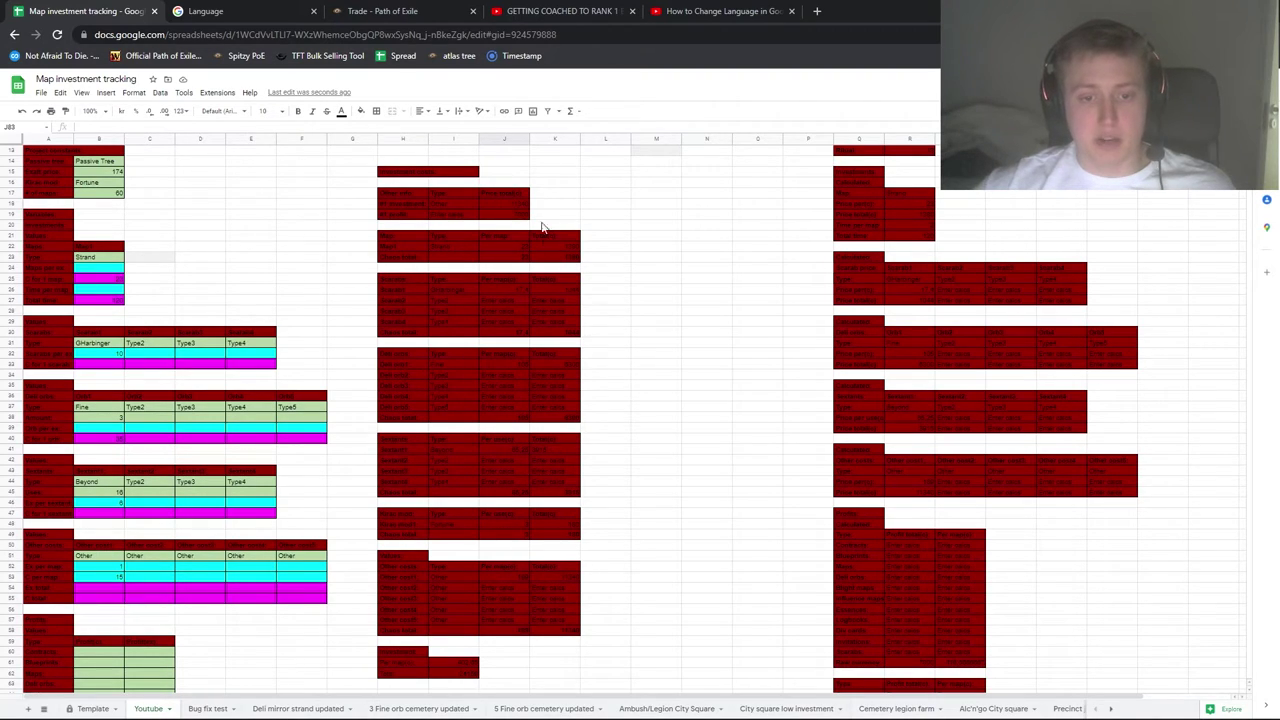
scroll(604, 266, up, 2)
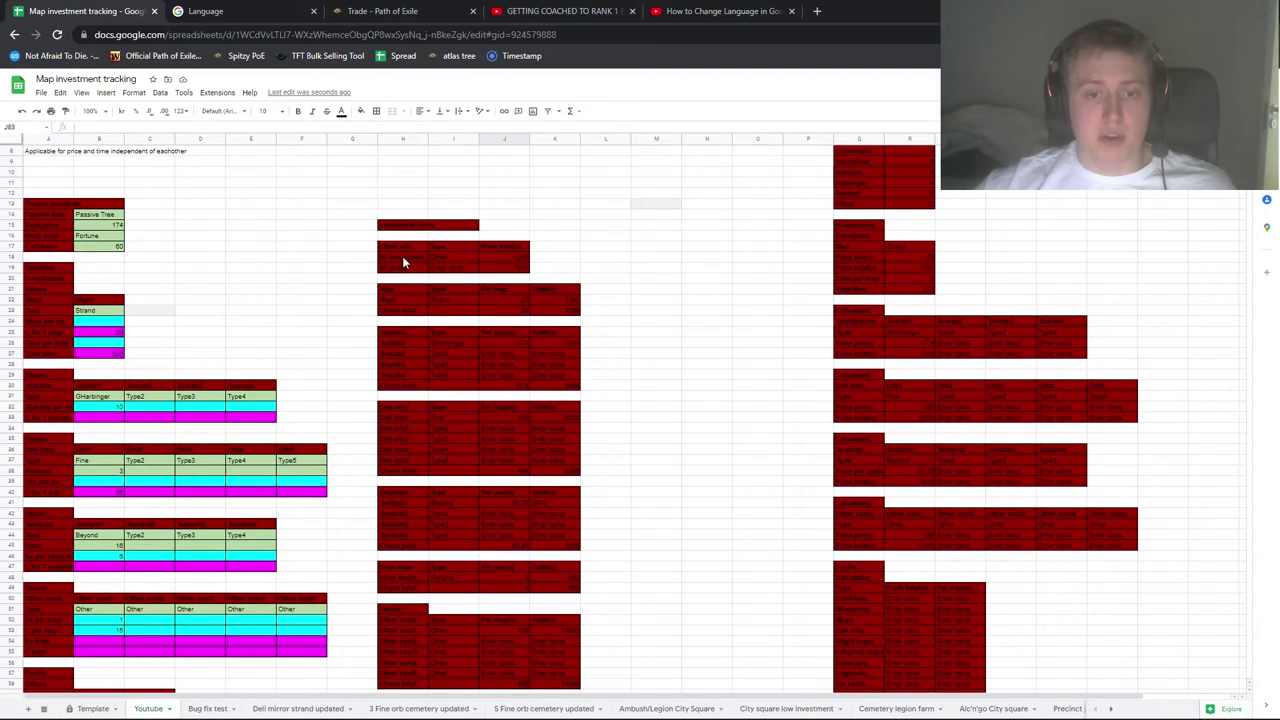
scroll(440, 300, down, 4)
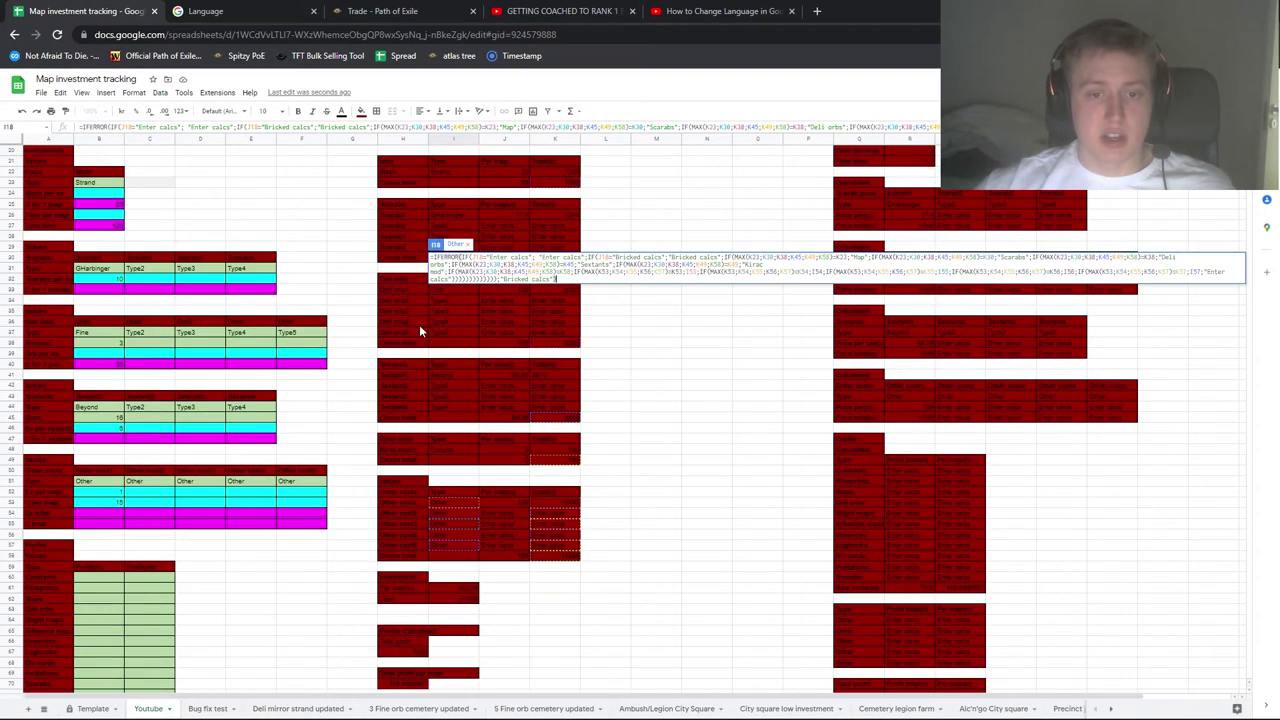
- Leave the formula cell unchanged and review the Youtube tab's input and result blocks
click(342, 438)
scroll(335, 442, down, 2)
scroll(320, 437, down, 2)
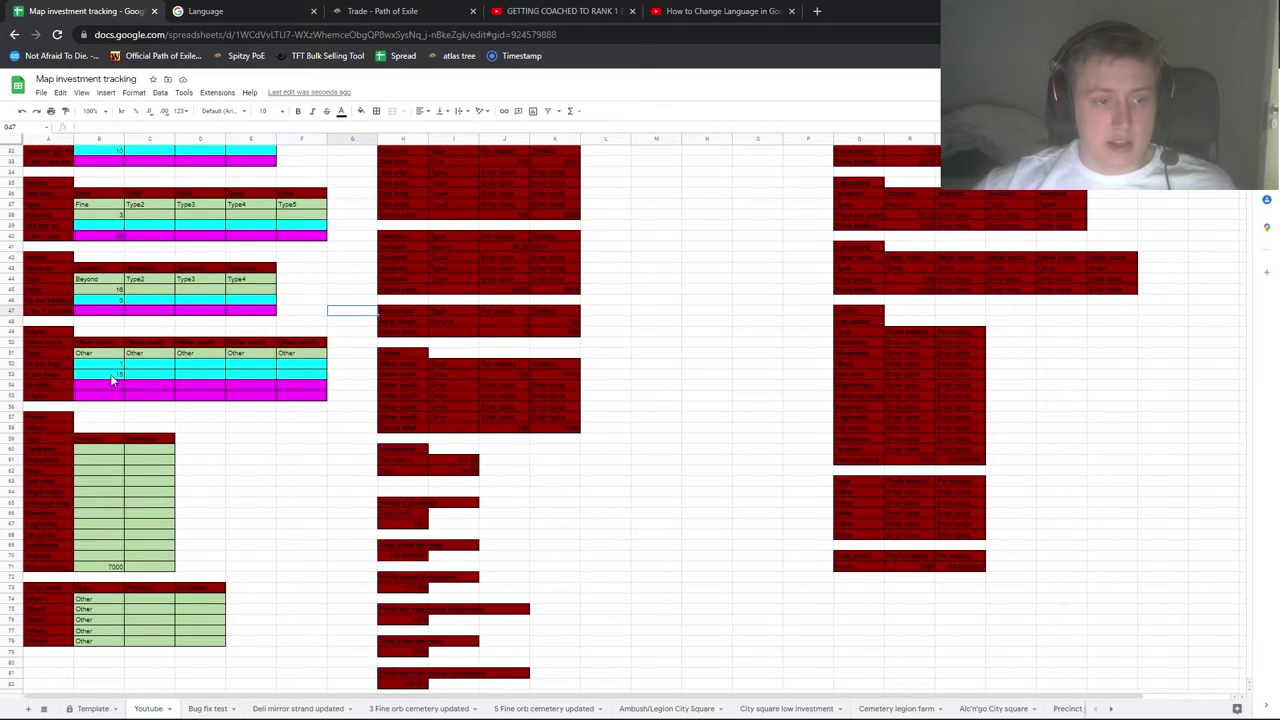
scroll(200, 377, up, 8)
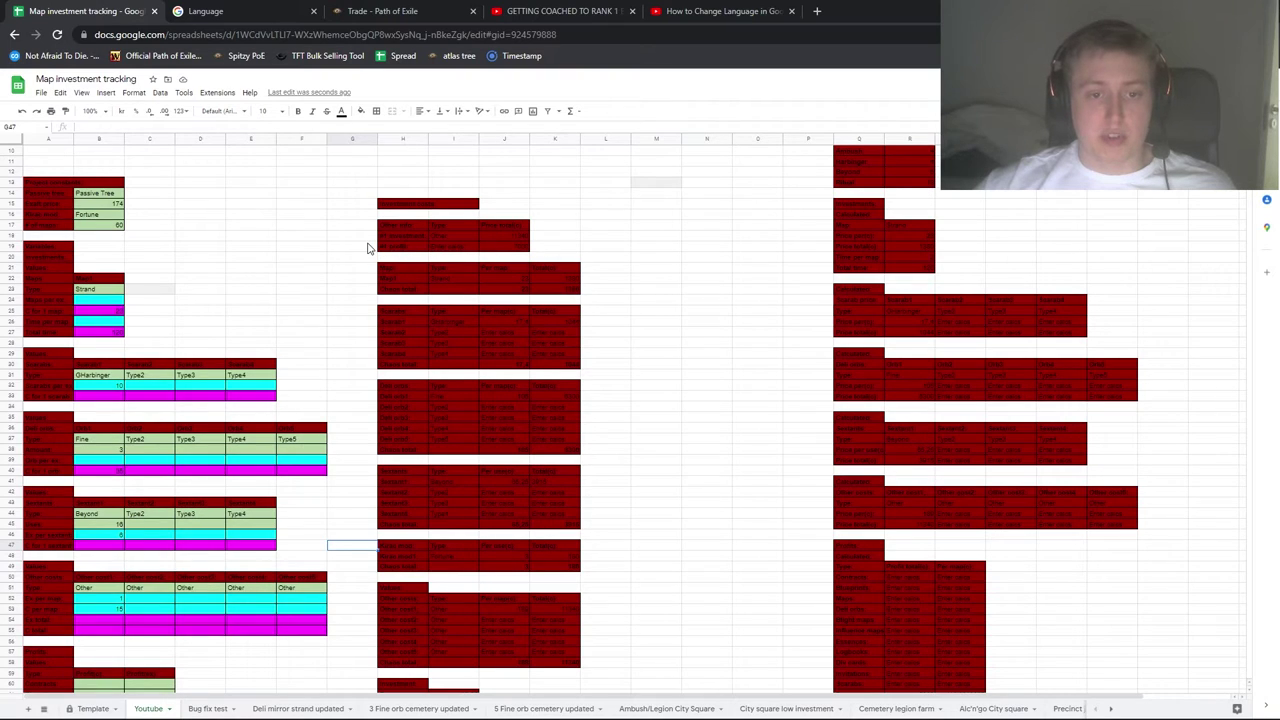
scroll(400, 258, down, 8)
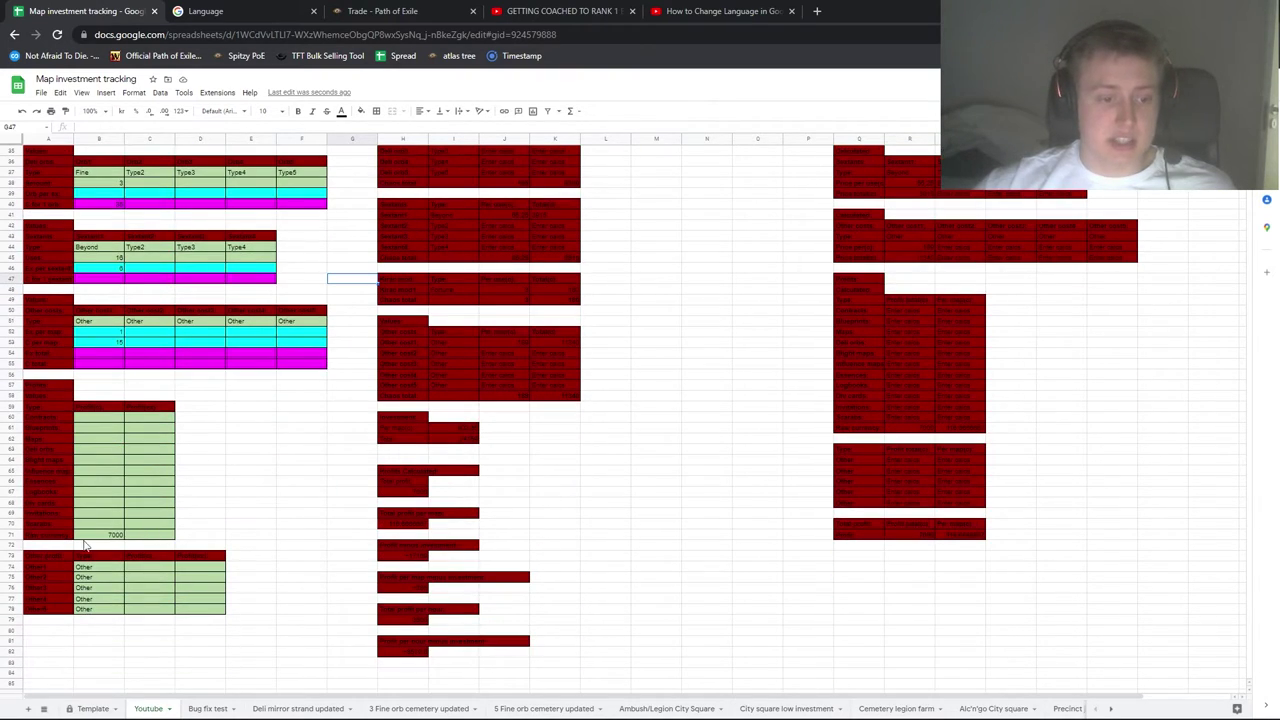
scroll(280, 408, up, 6)
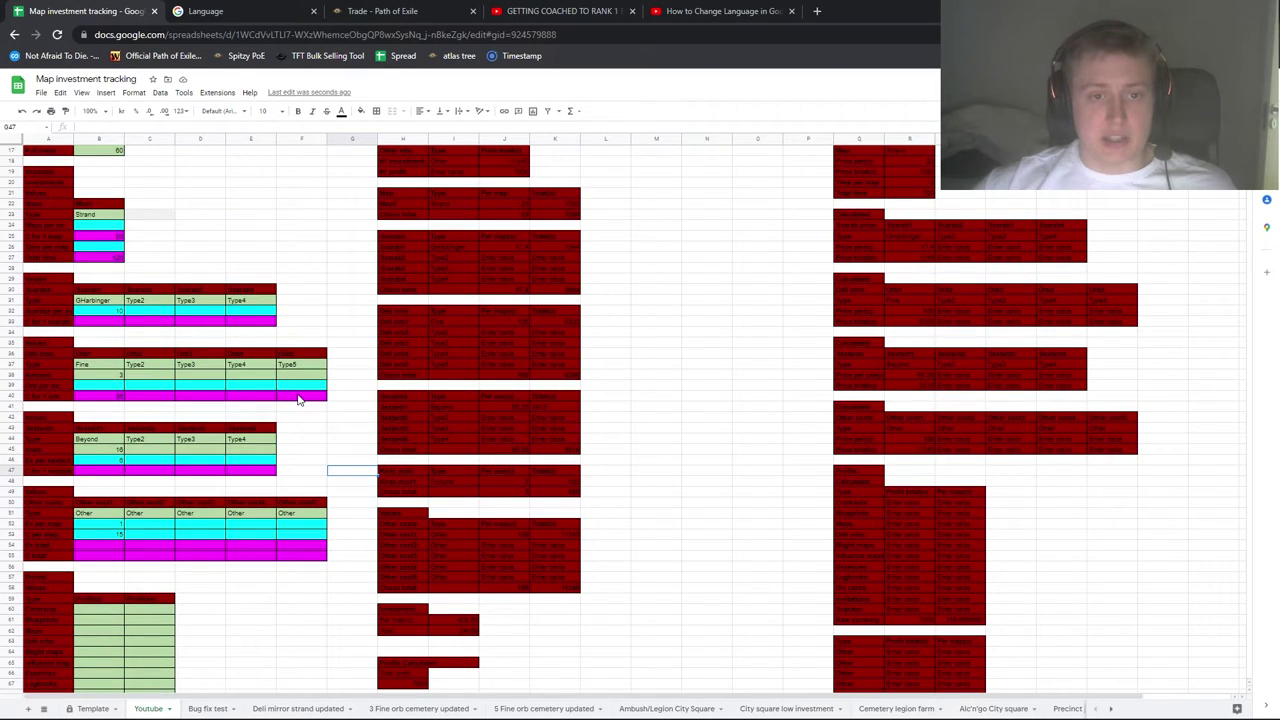
scroll(298, 399, down, 6)
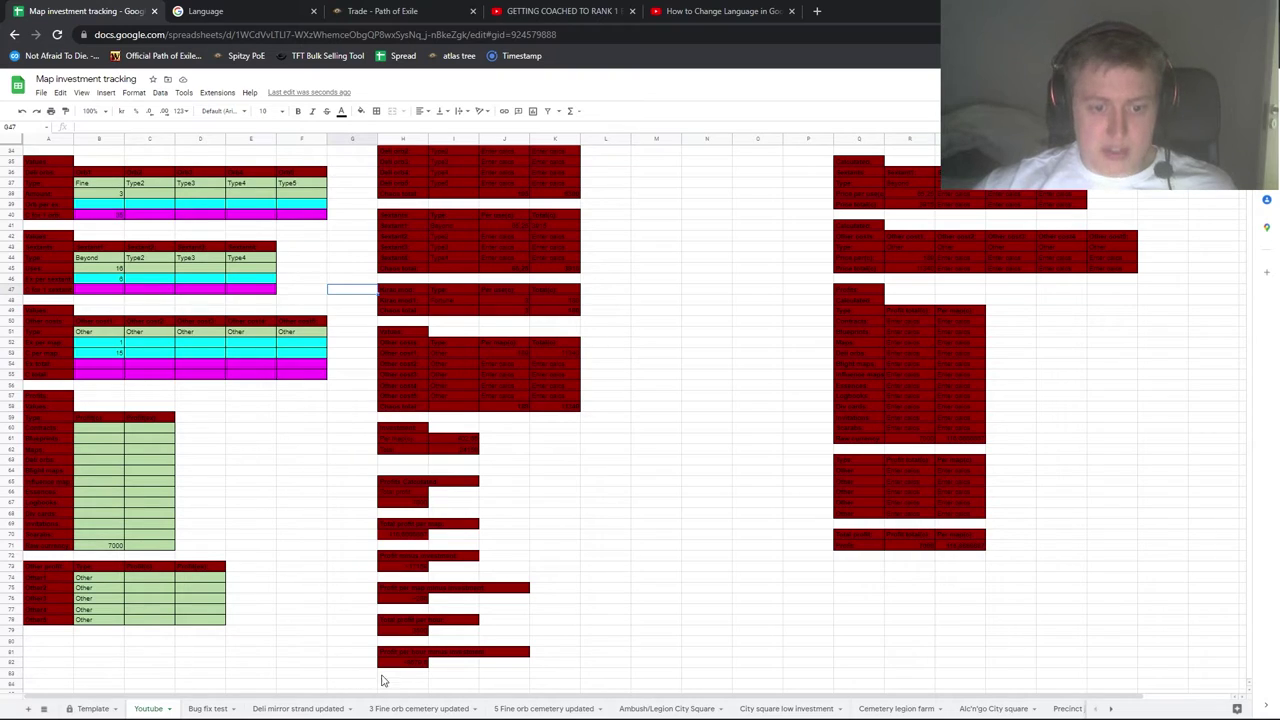
scroll(395, 422, down, 1)
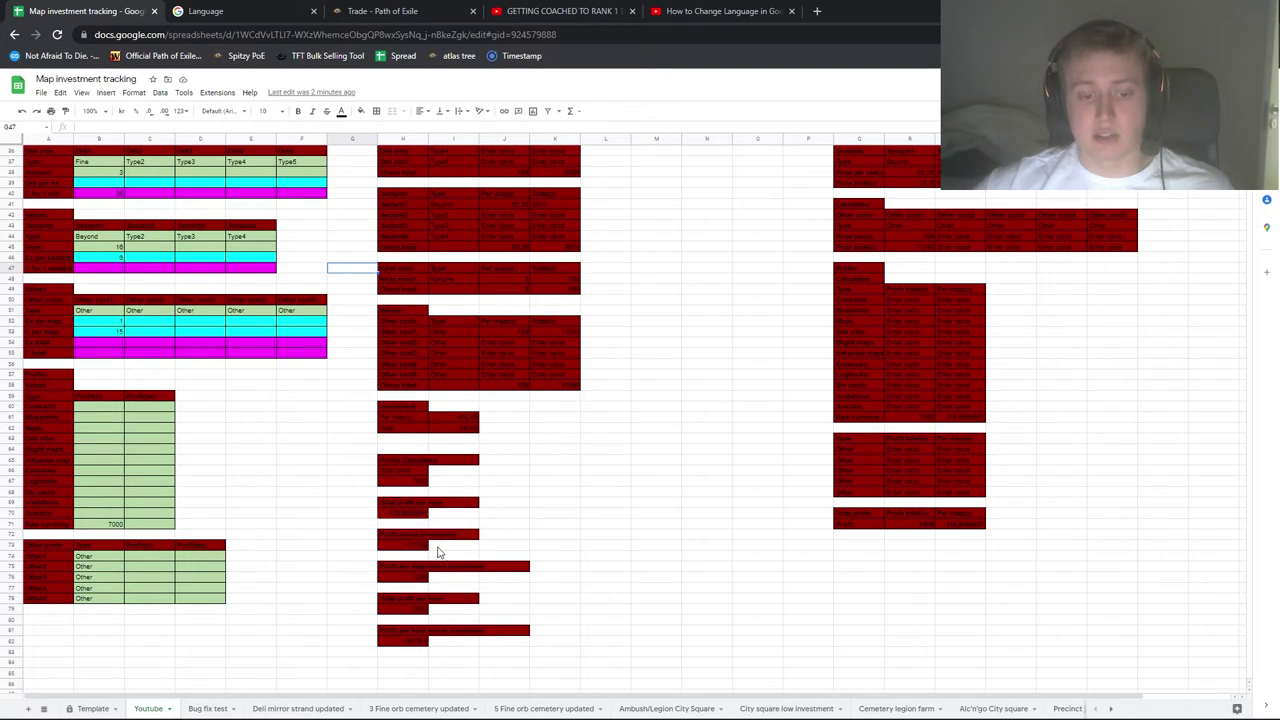
scroll(460, 556, down, 1)
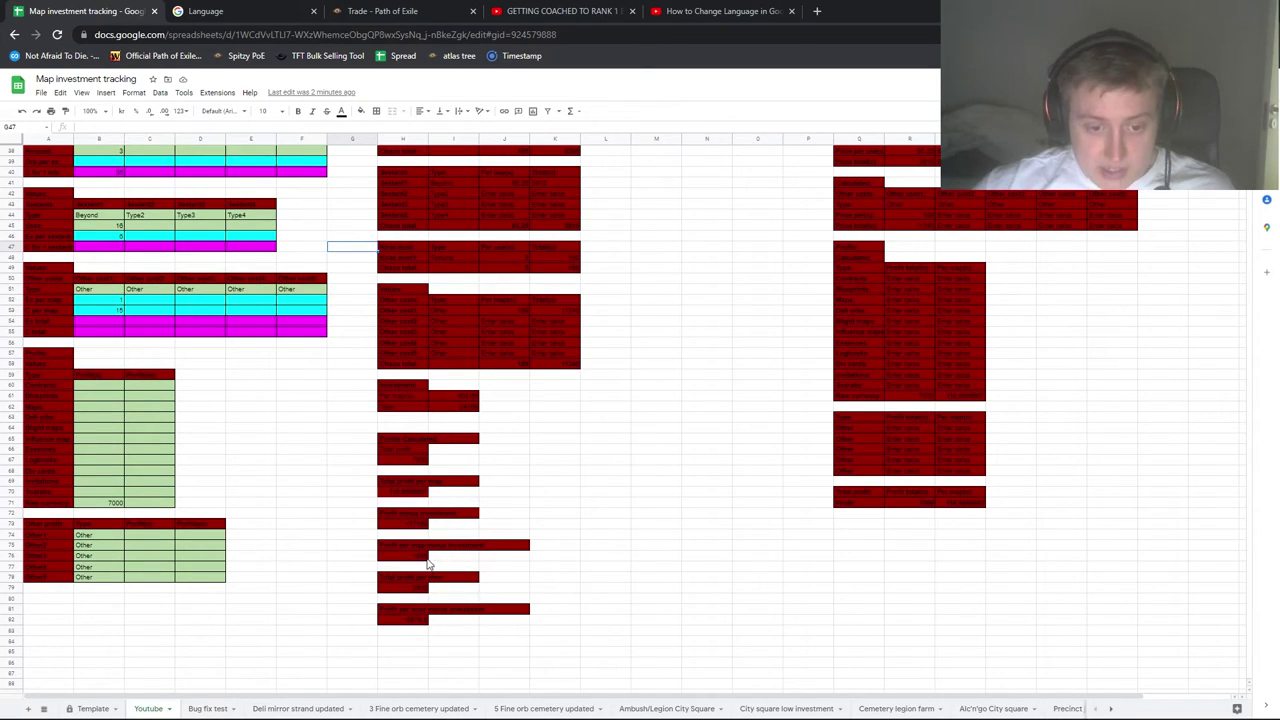
scroll(457, 563, down, 2)
click(476, 536)
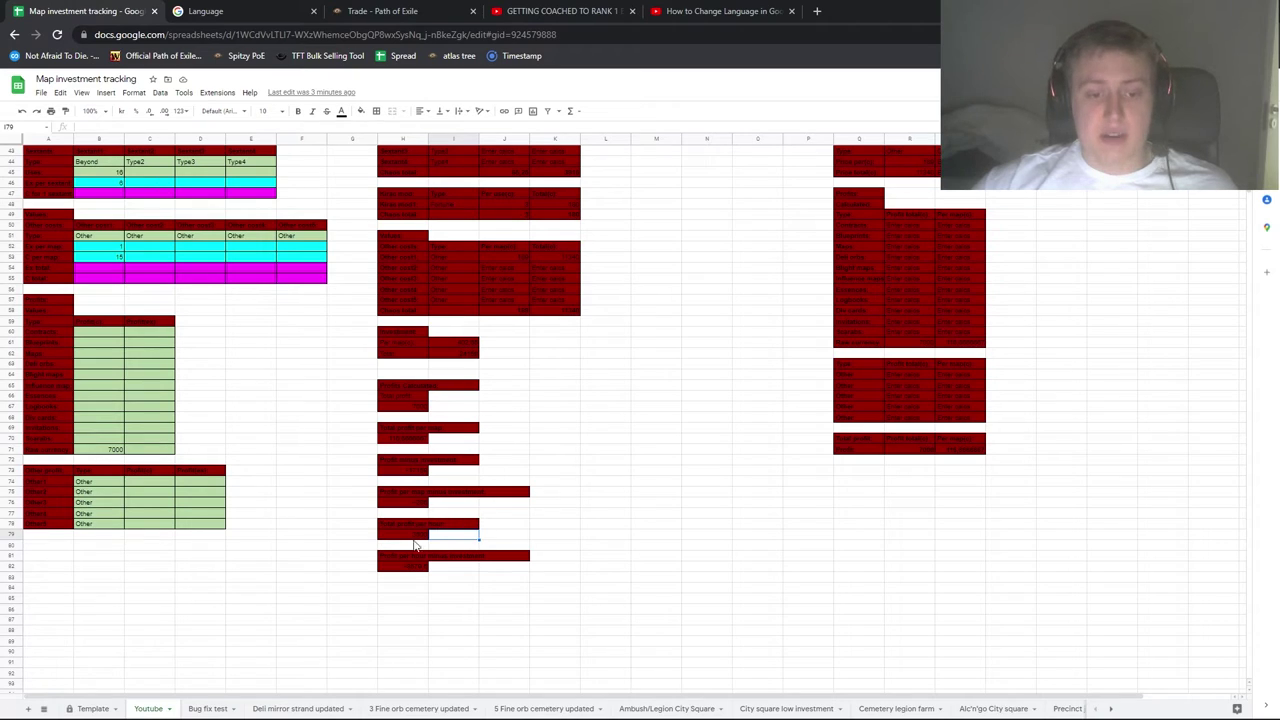
click(495, 526)
scroll(256, 468, up, 5)
scroll(256, 468, up, 6)
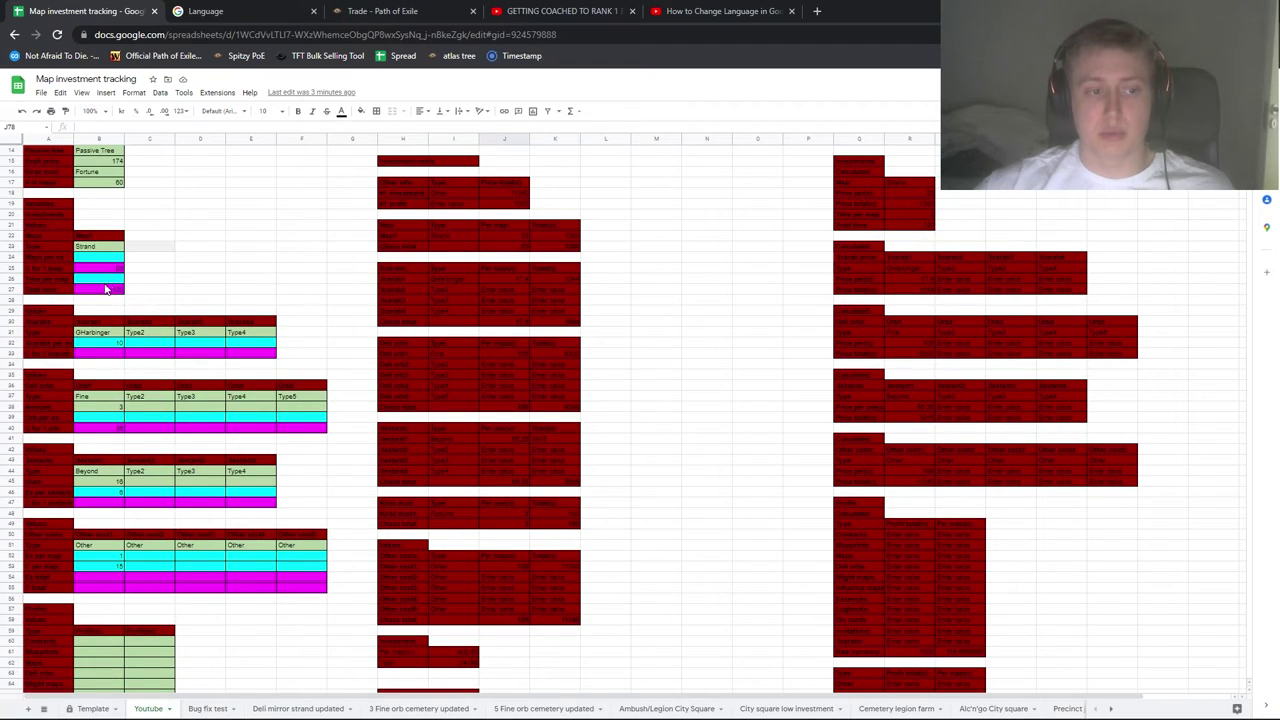
scroll(250, 300, down, 5)
scroll(310, 307, down, 4)
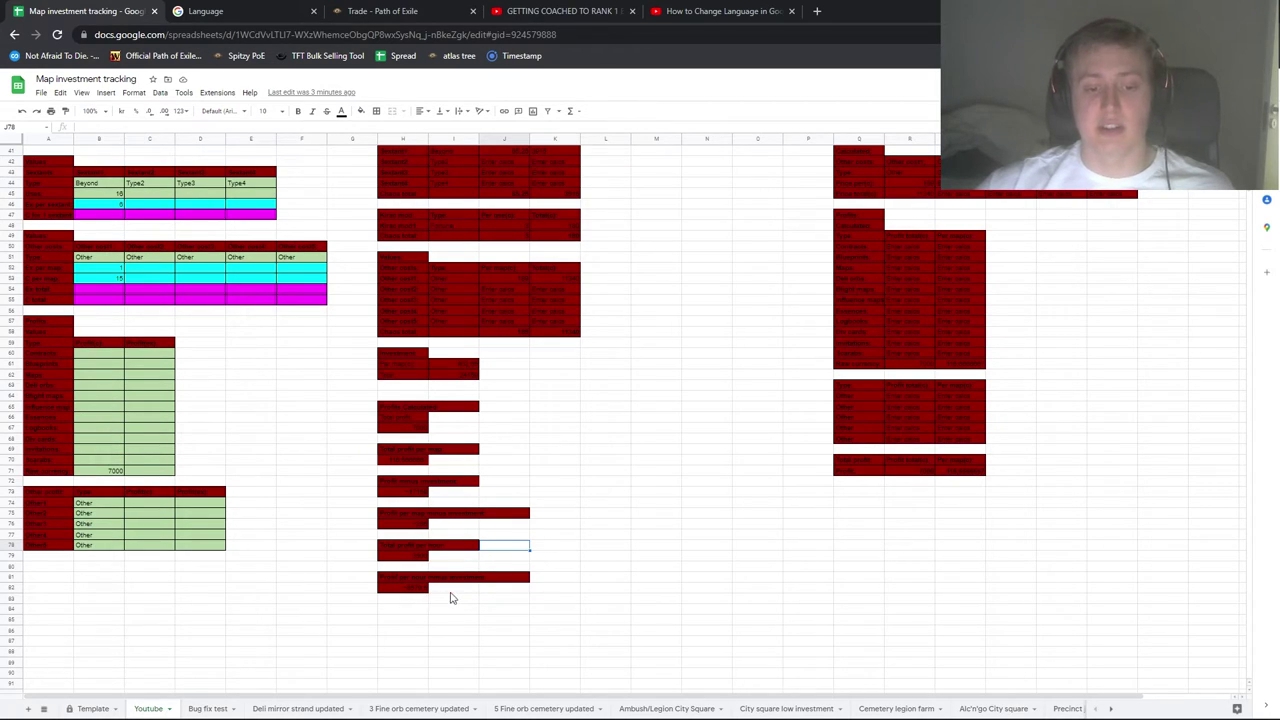
scroll(610, 533, up, 12)
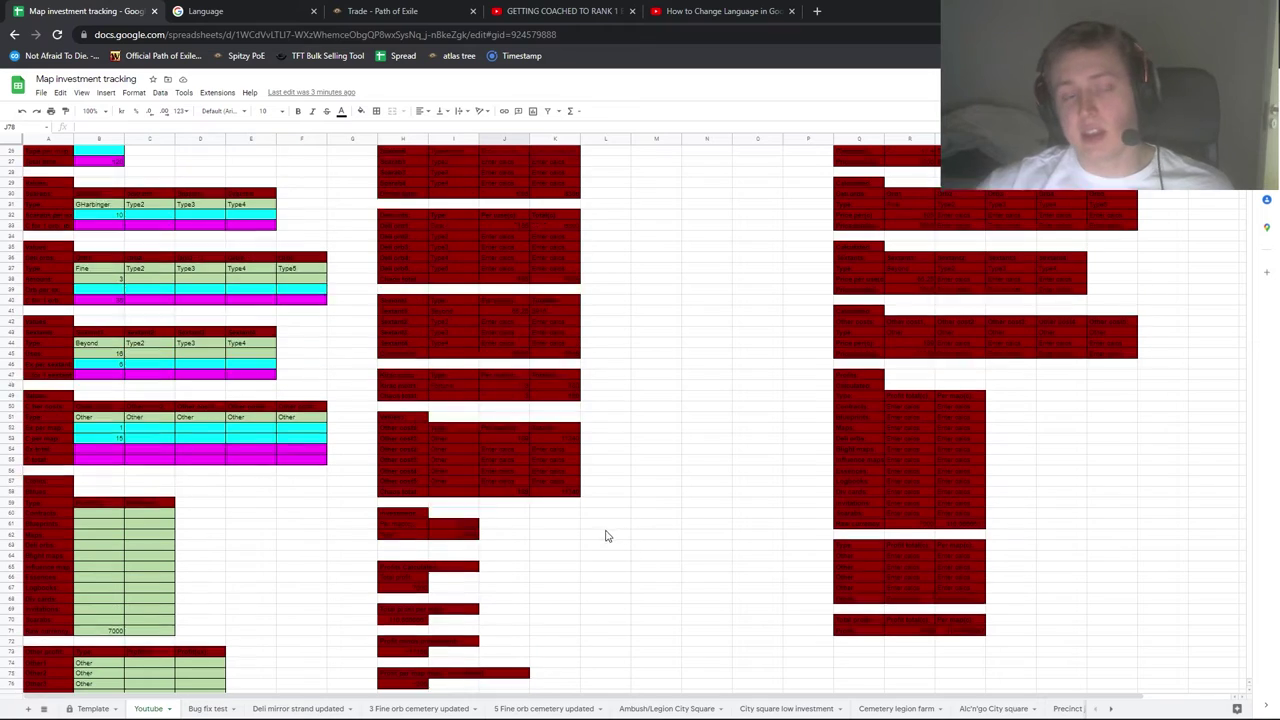
scroll(603, 533, down, 10)
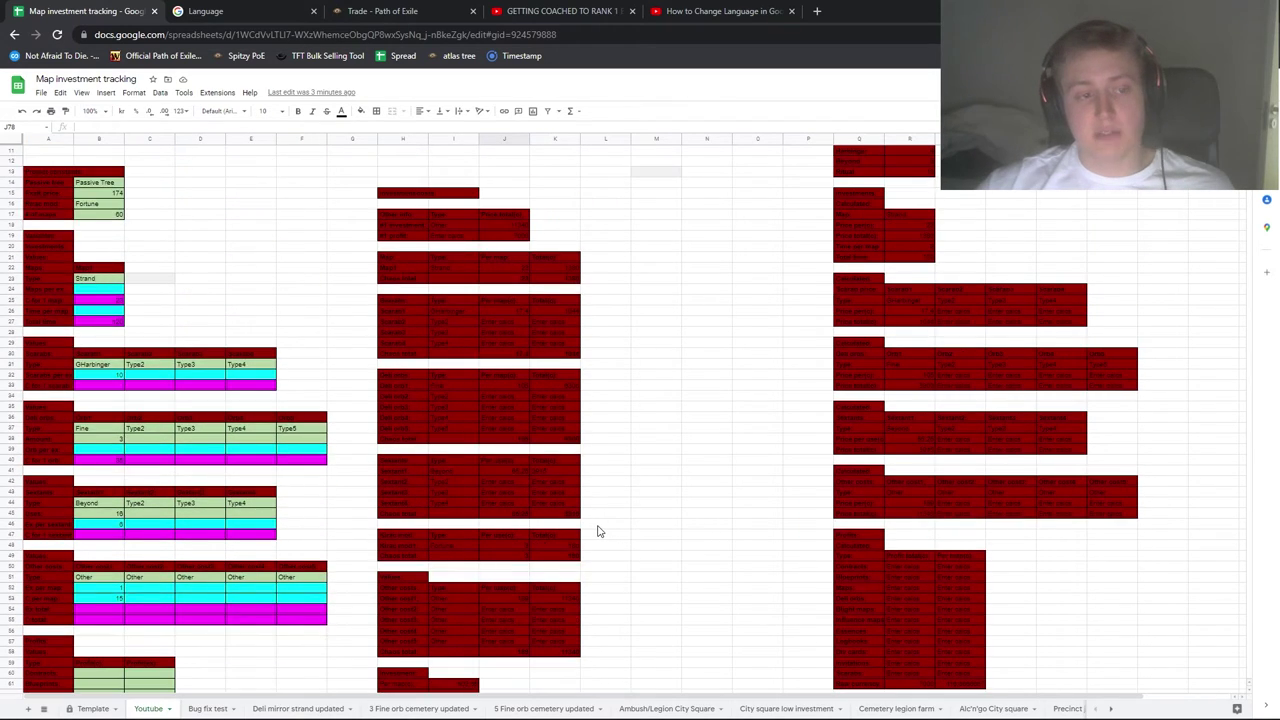
scroll(575, 533, down, 7)
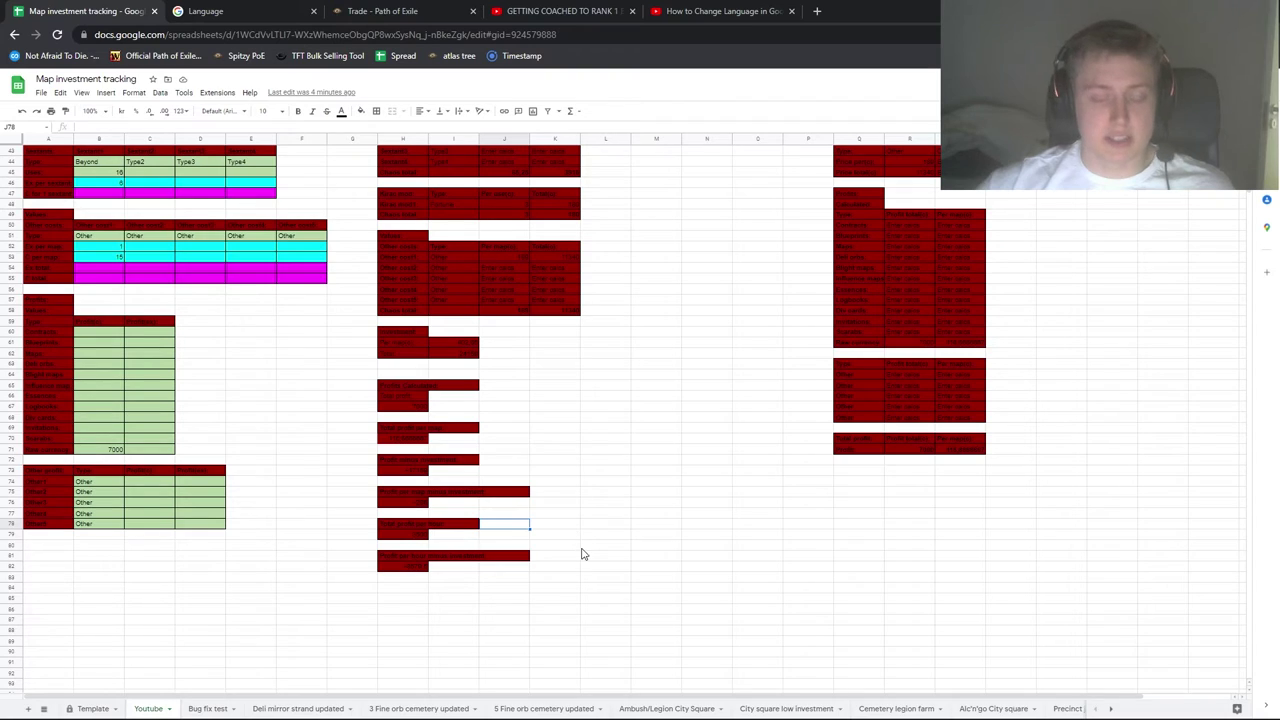
scroll(580, 561, down, 1)
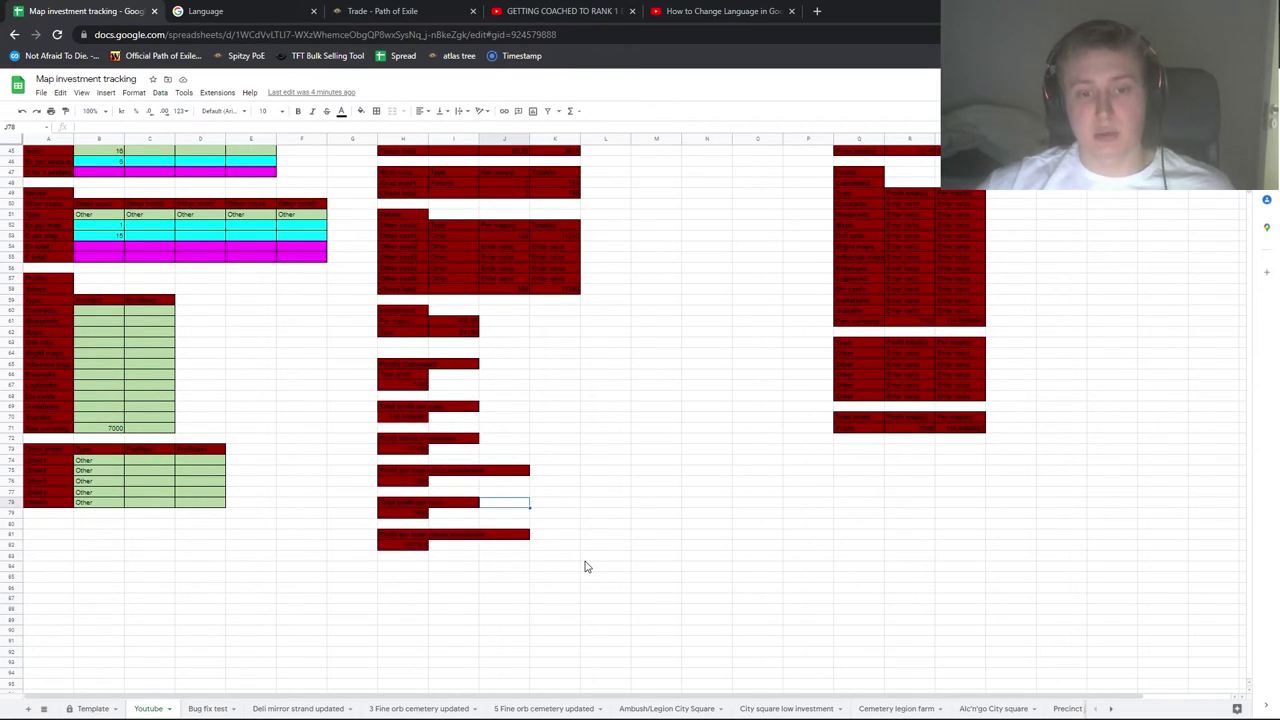
scroll(575, 560, up, 12)
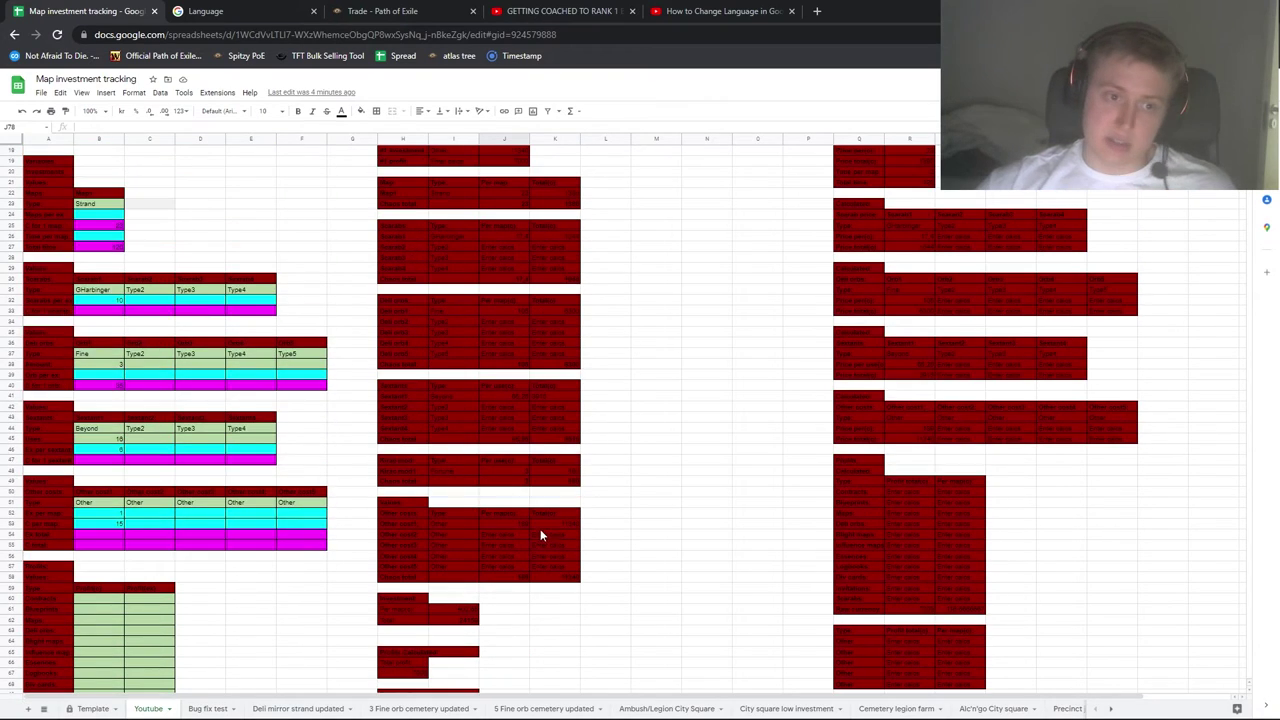
scroll(540, 533, up, 4)
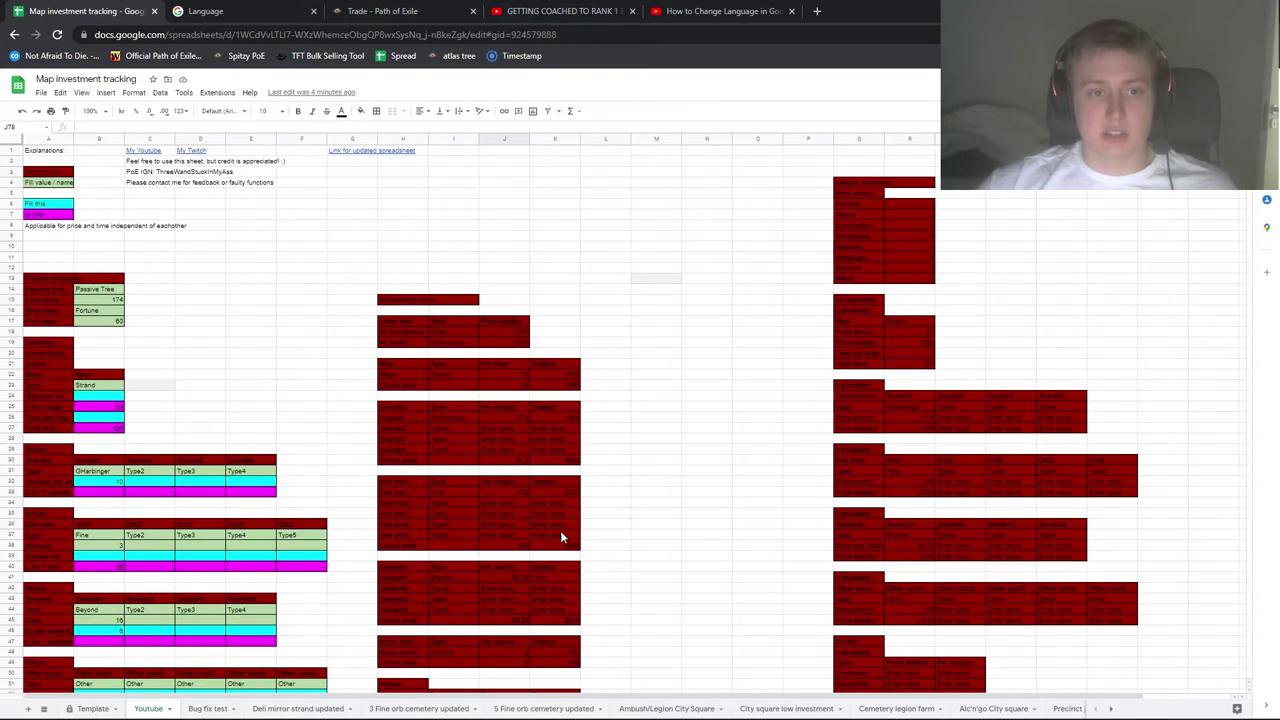
scroll(560, 530, down, 5)
scroll(561, 540, down, 14)
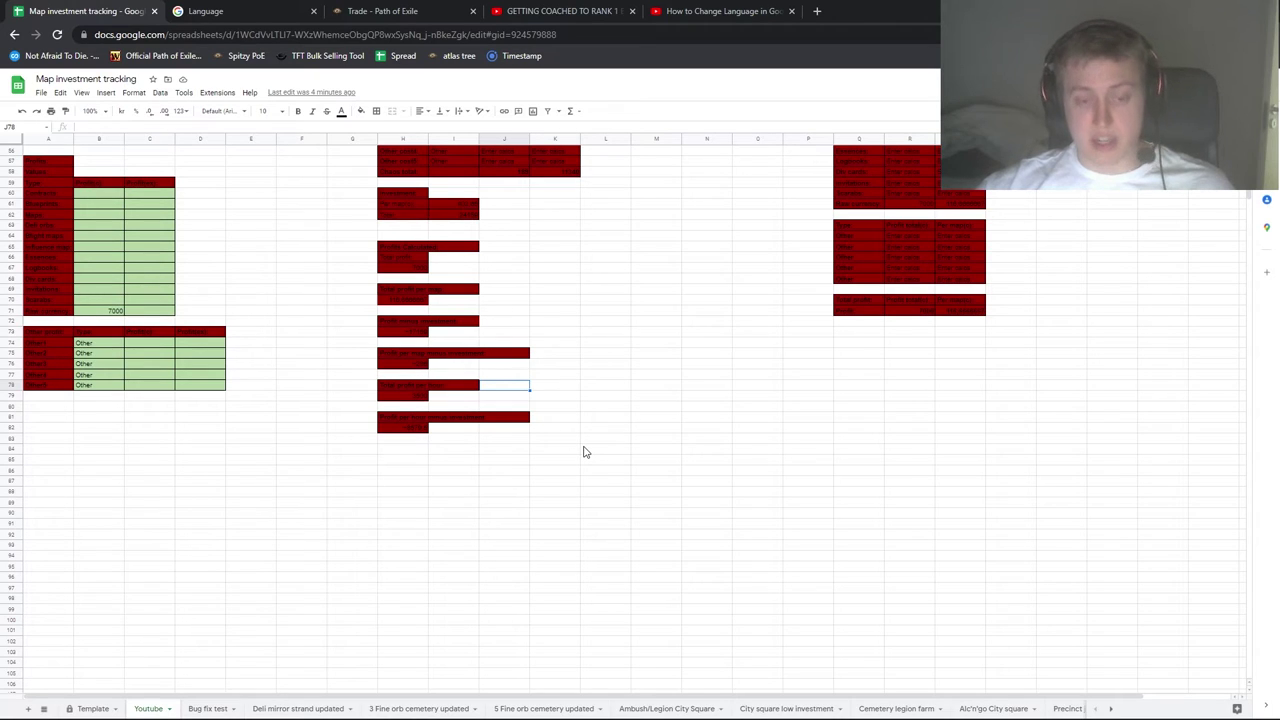
scroll(566, 450, up, 5)
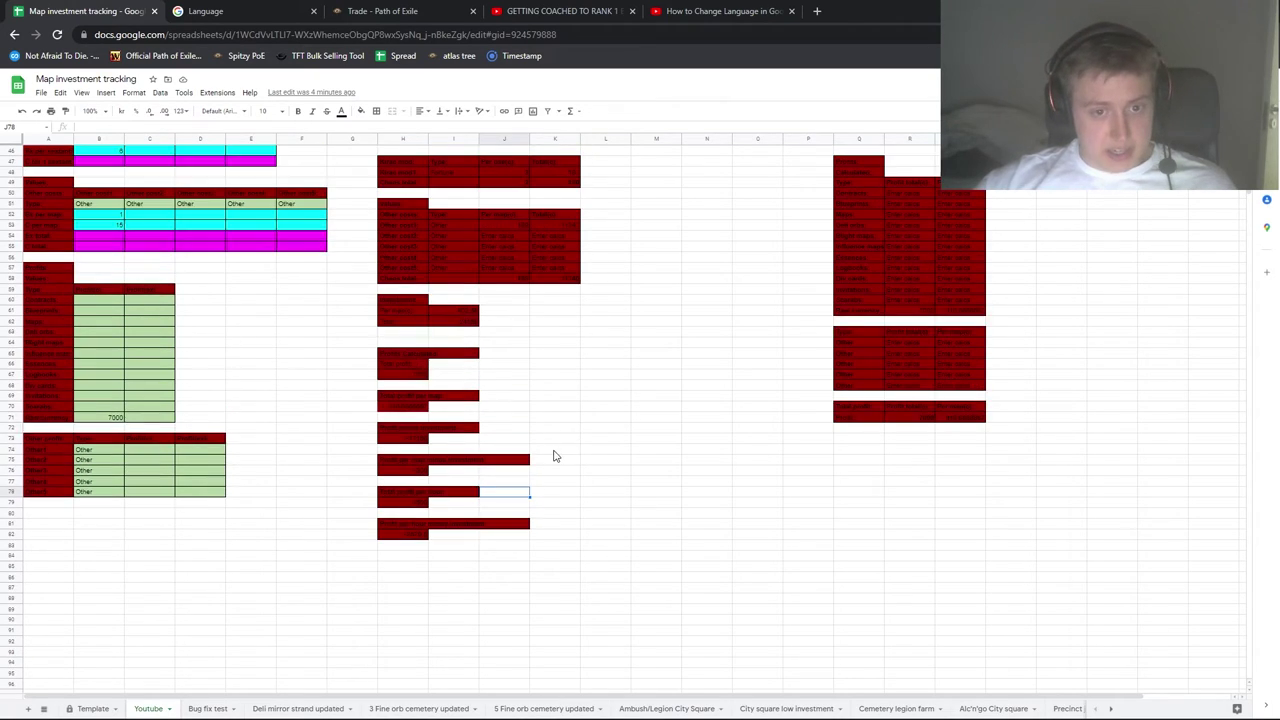
scroll(560, 460, up, 5)
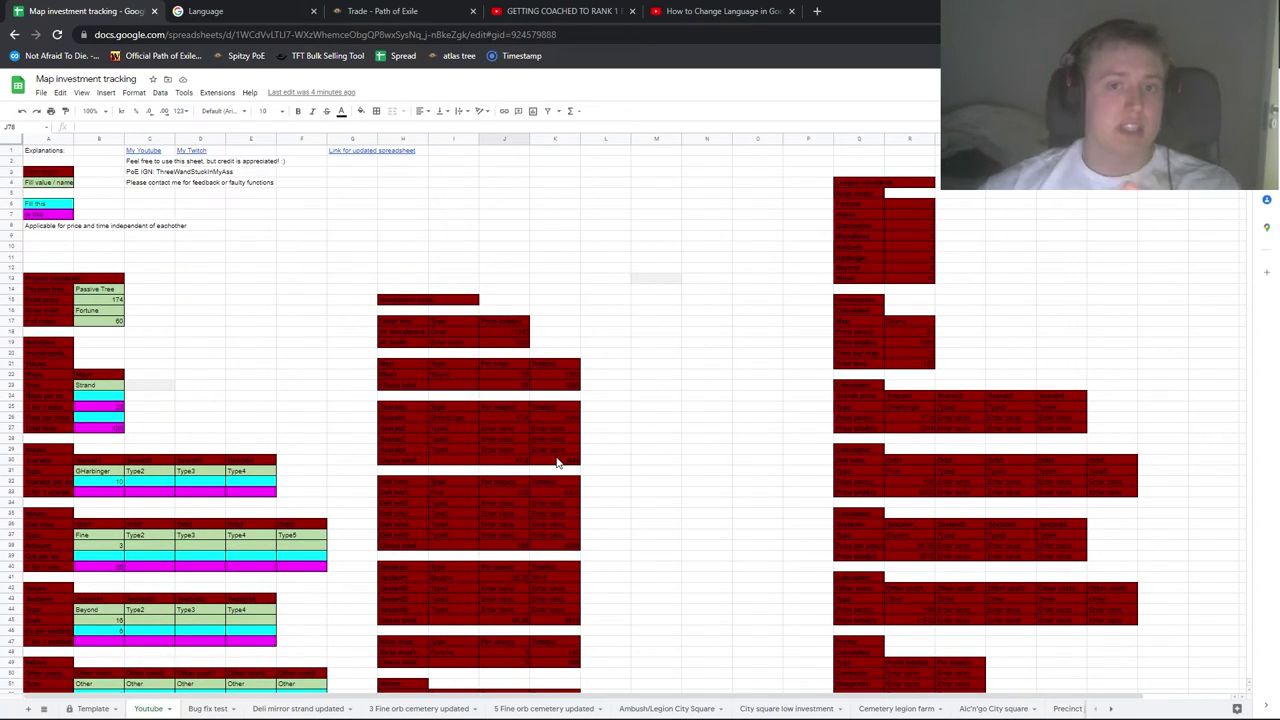
- Load the TFT Bulk Selling Tool bookmark in a fresh Chrome tab
click(818, 11)
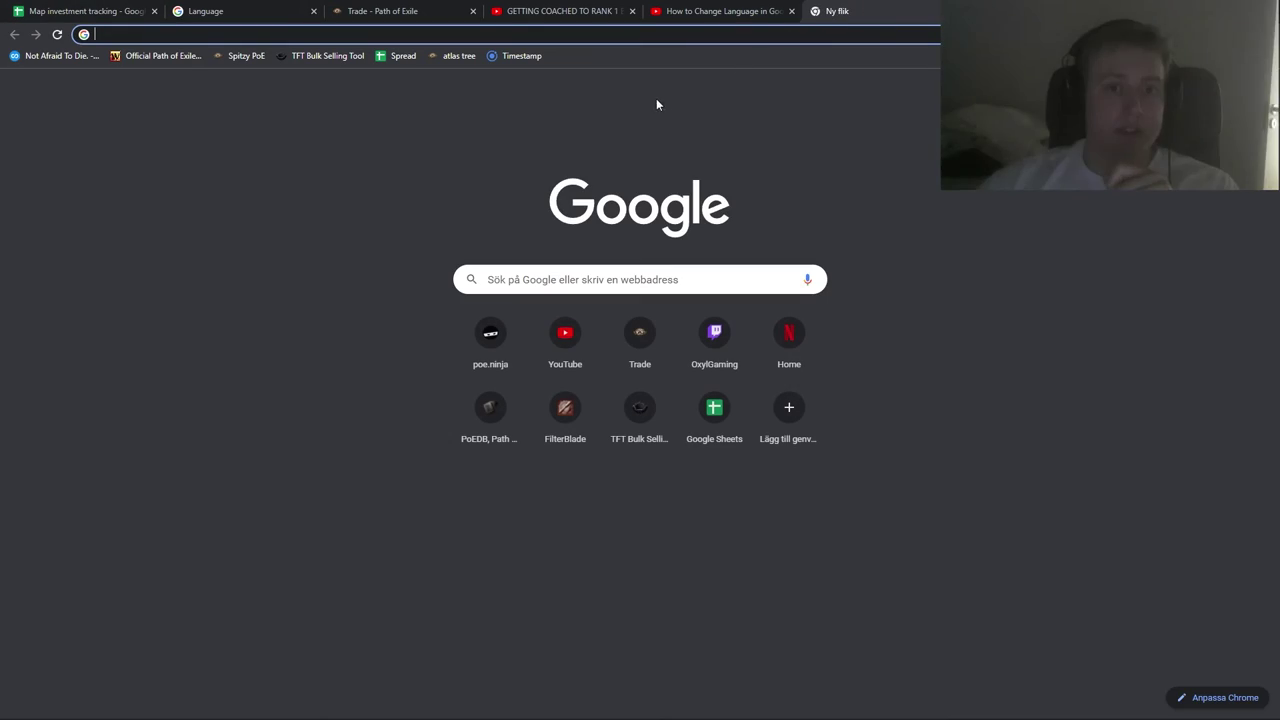
click(332, 57)
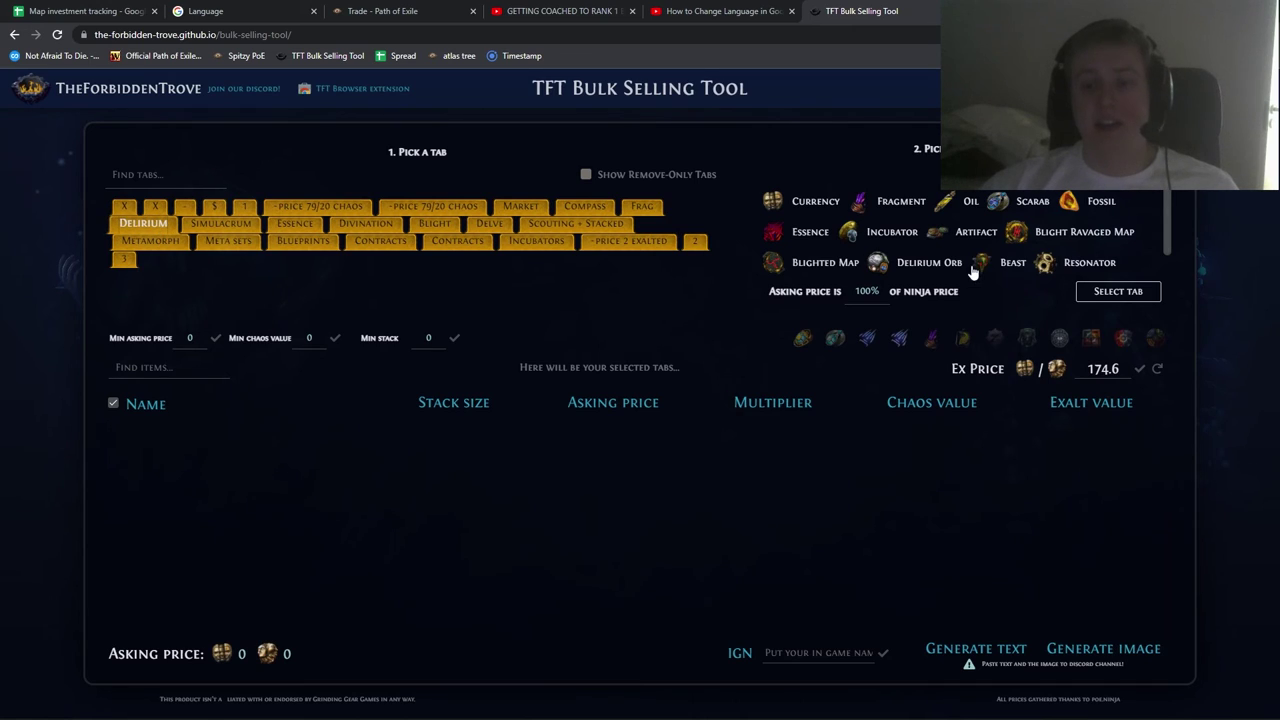
- Choose Delirium Orb and set the asking price to 150% of ninja value
click(906, 266)
click(874, 291)
key(BackSpace)
key(BackSpace)
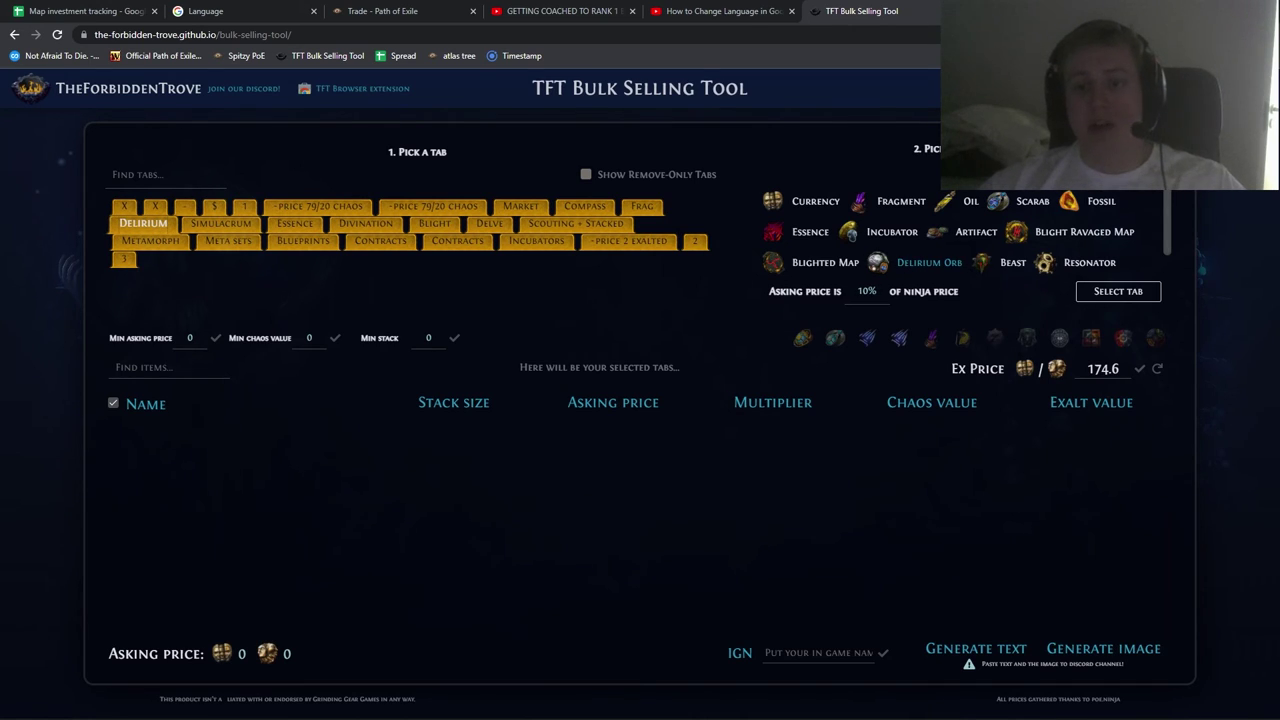
text(50)
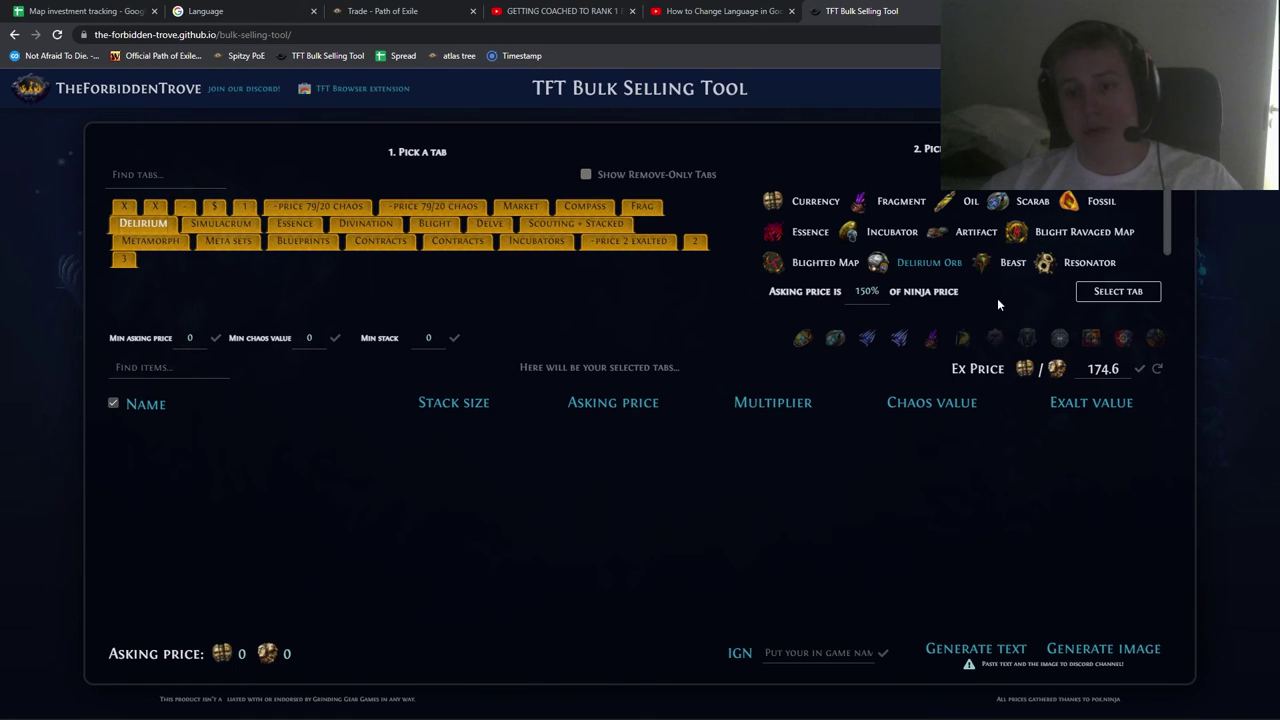
click(1106, 293)
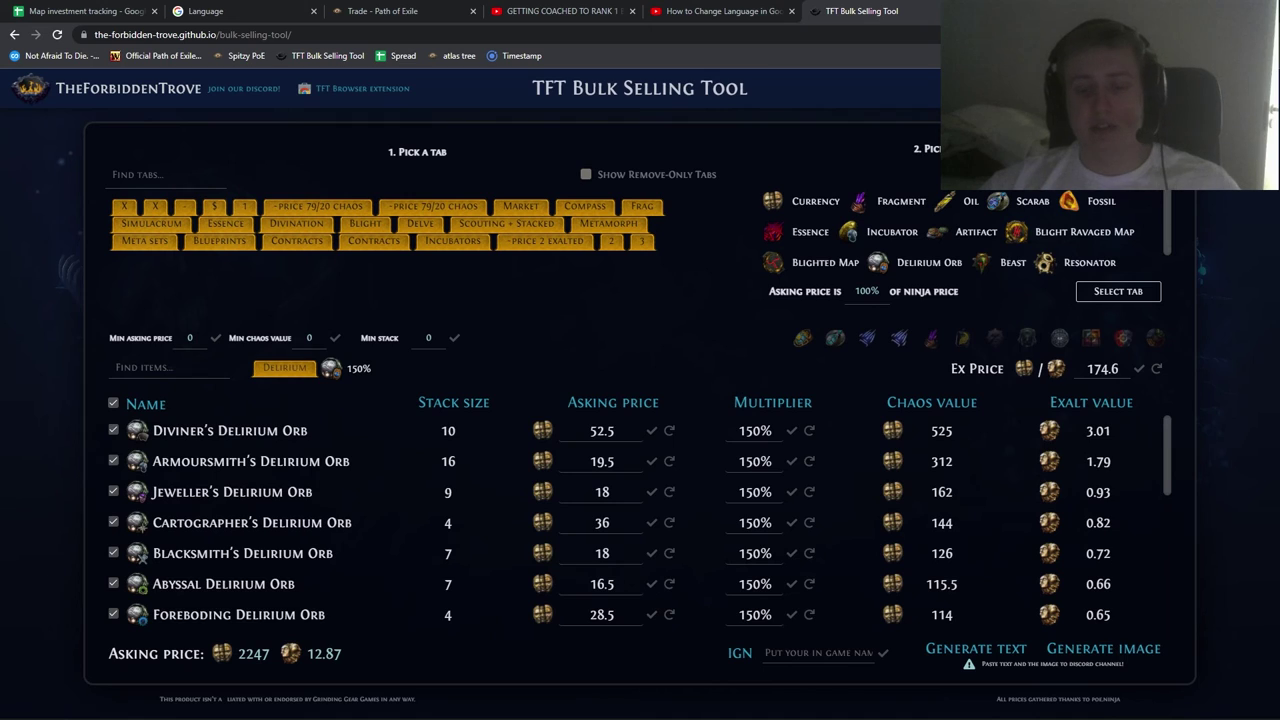
- Review the Delirium orb listing totalling 2247 chaos, then close the tool
scroll(716, 438, down, 5)
scroll(714, 441, up, 5)
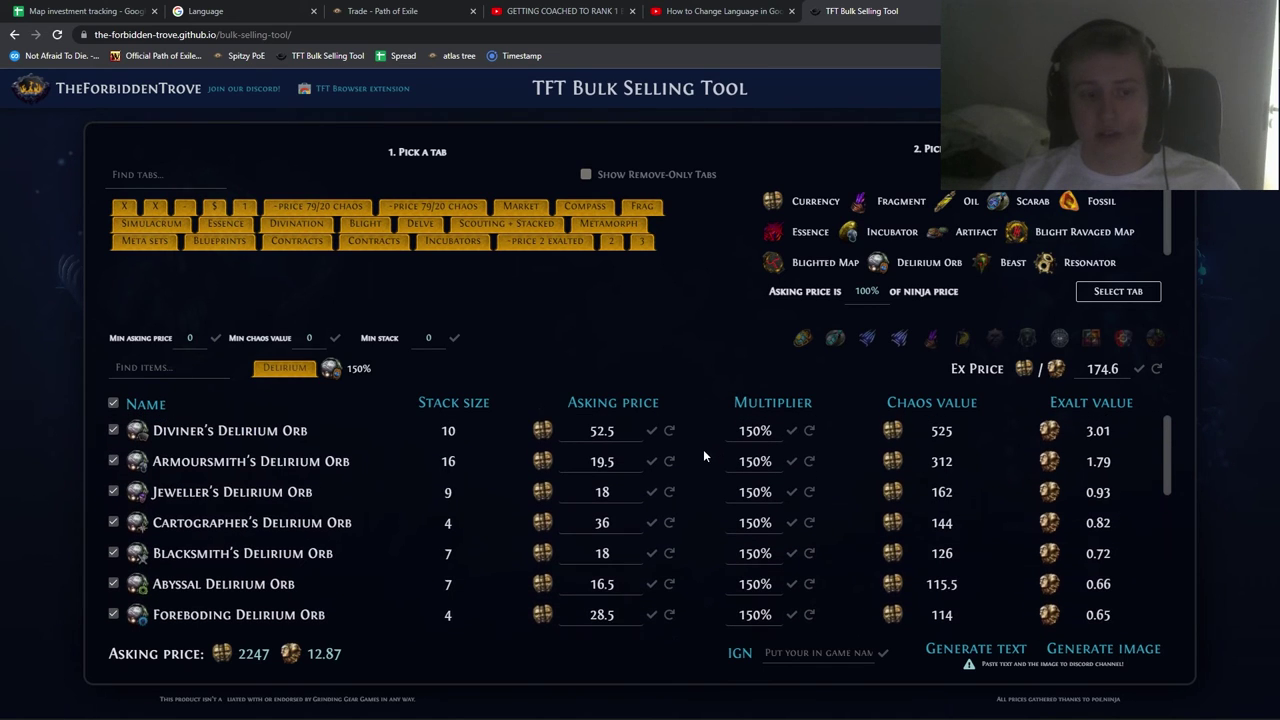
scroll(870, 230, down, 1)
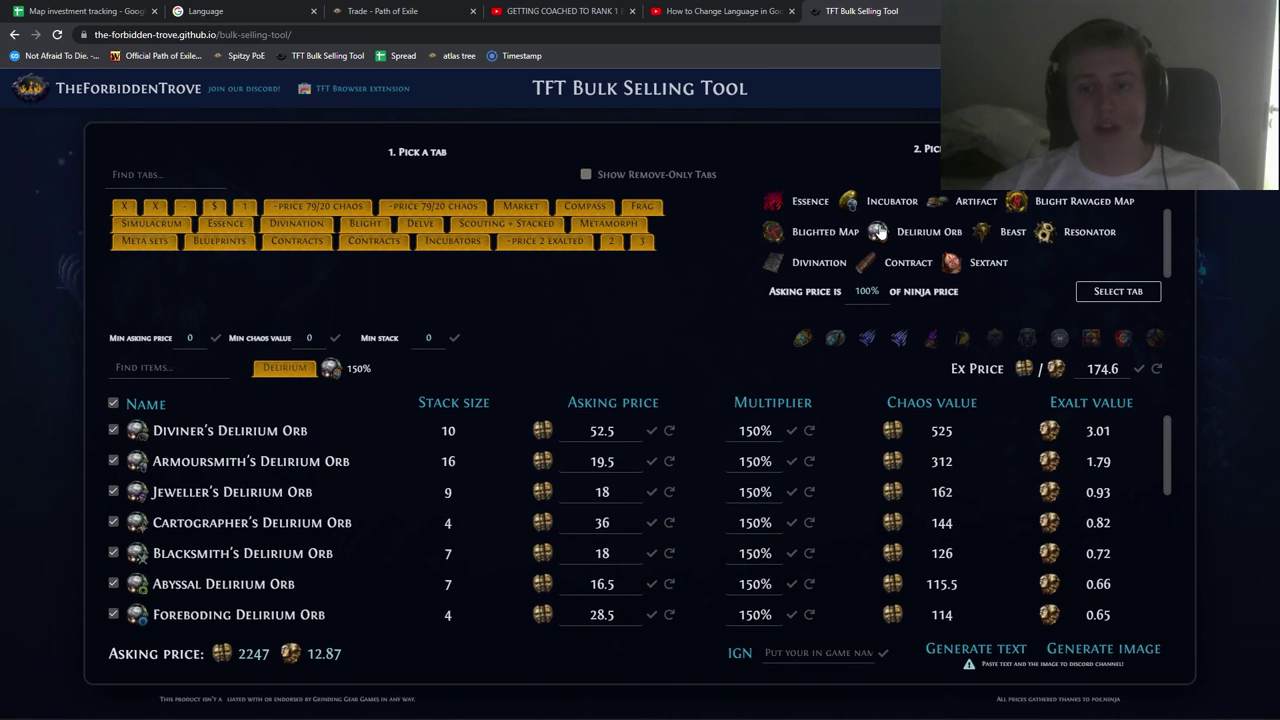
scroll(880, 231, up, 1)
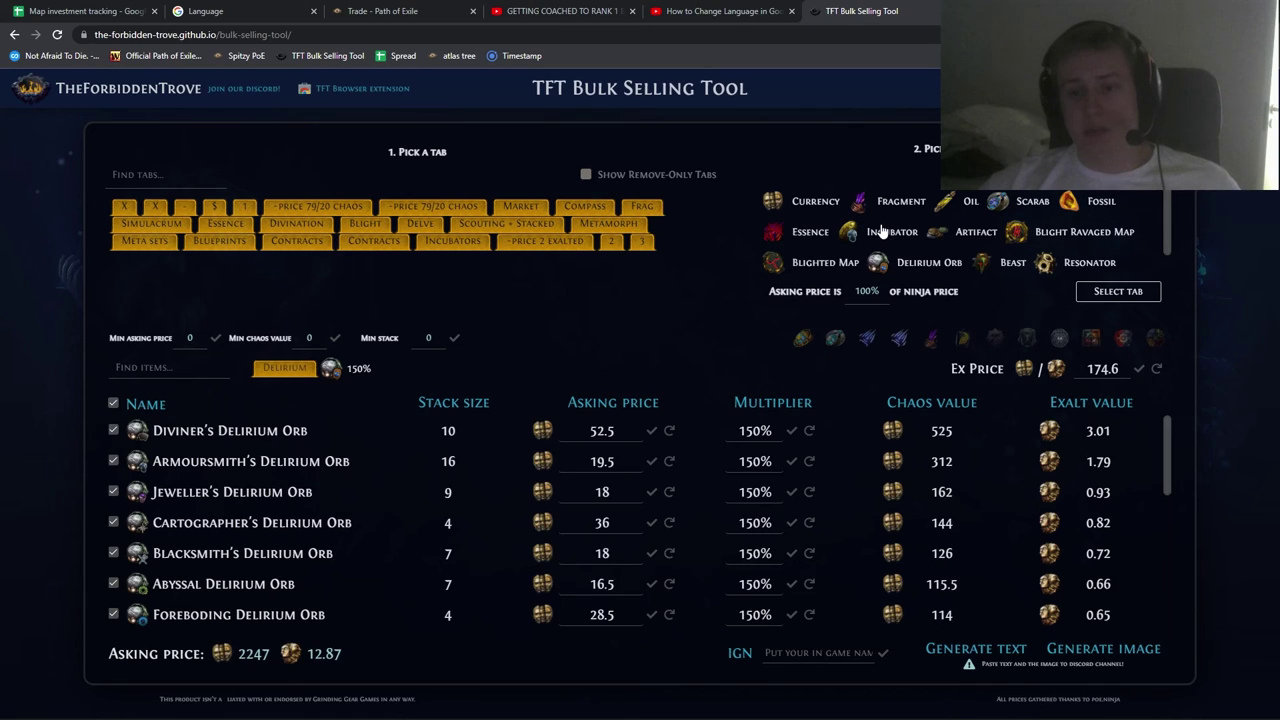
double_click(864, 290)
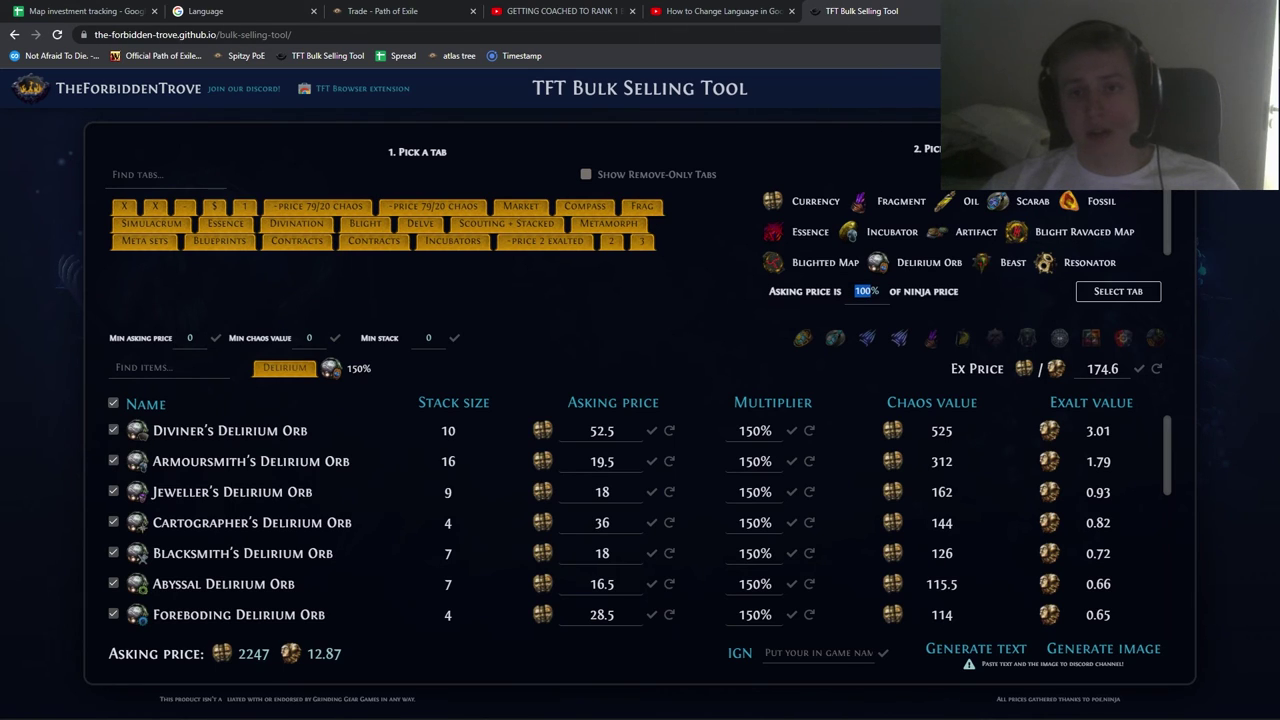
key(ctrl+w)
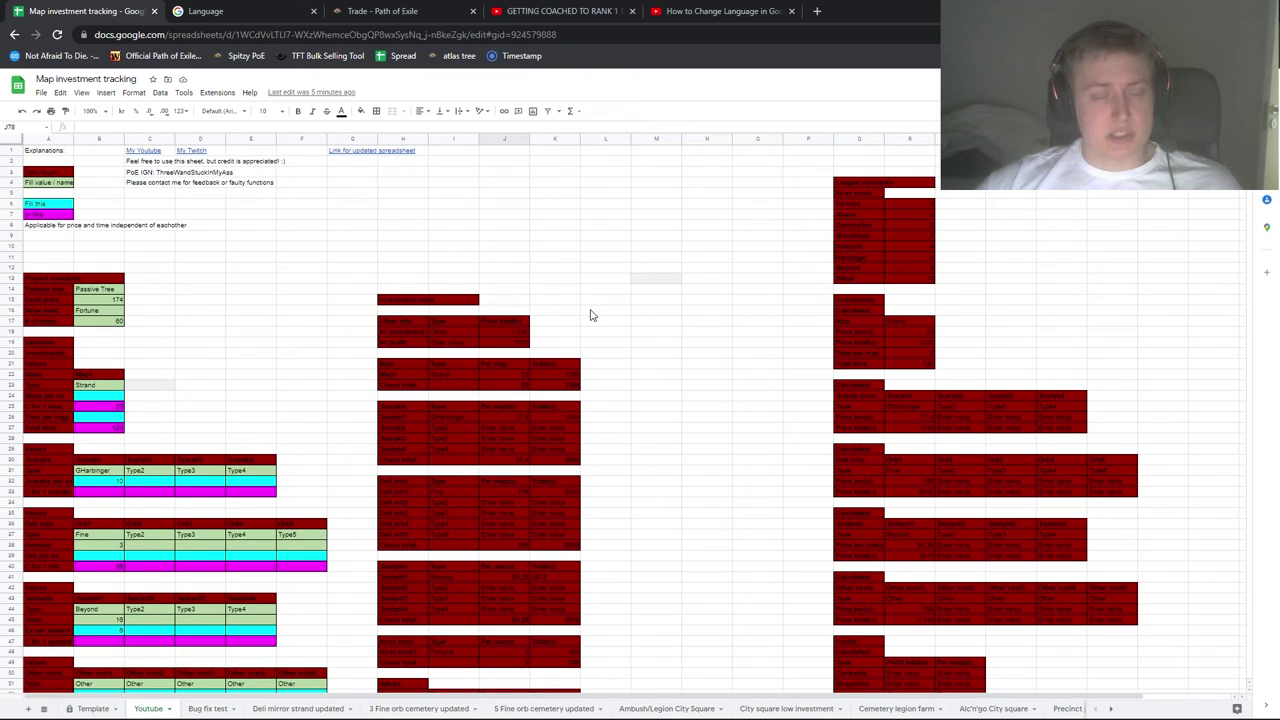
scroll(606, 337, down, 3)
scroll(606, 337, up, 3)
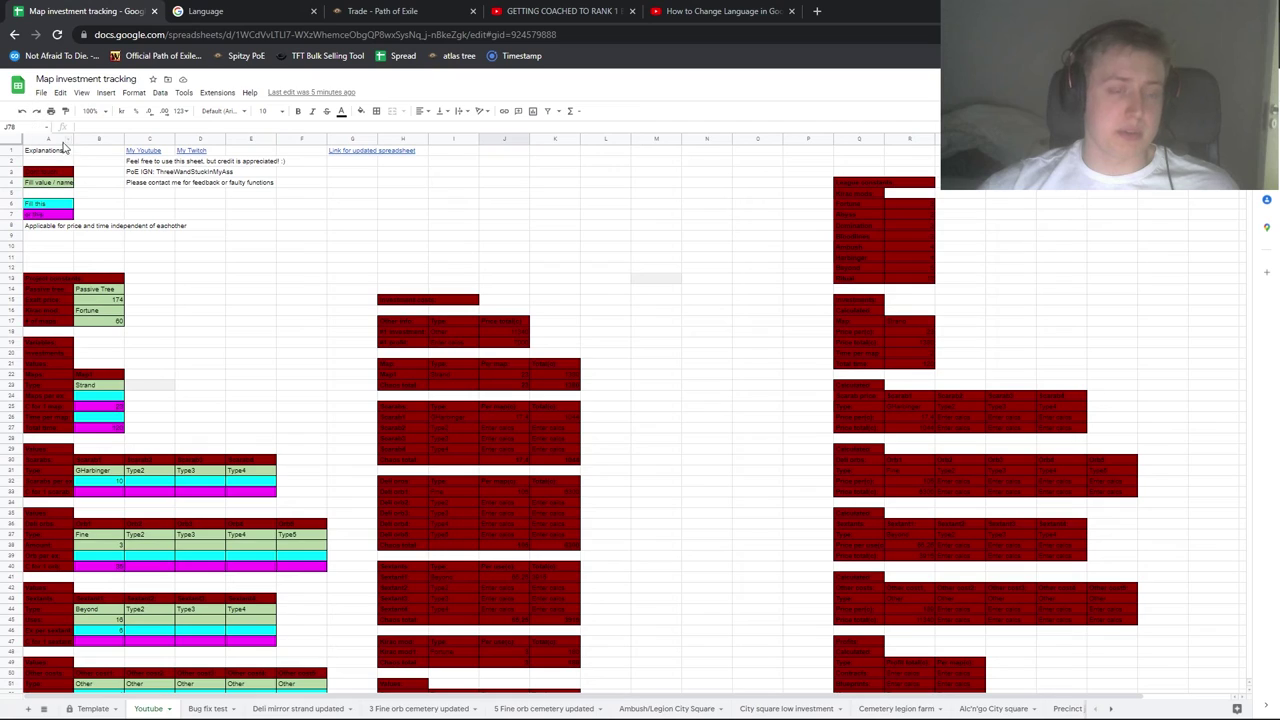
click(42, 93)
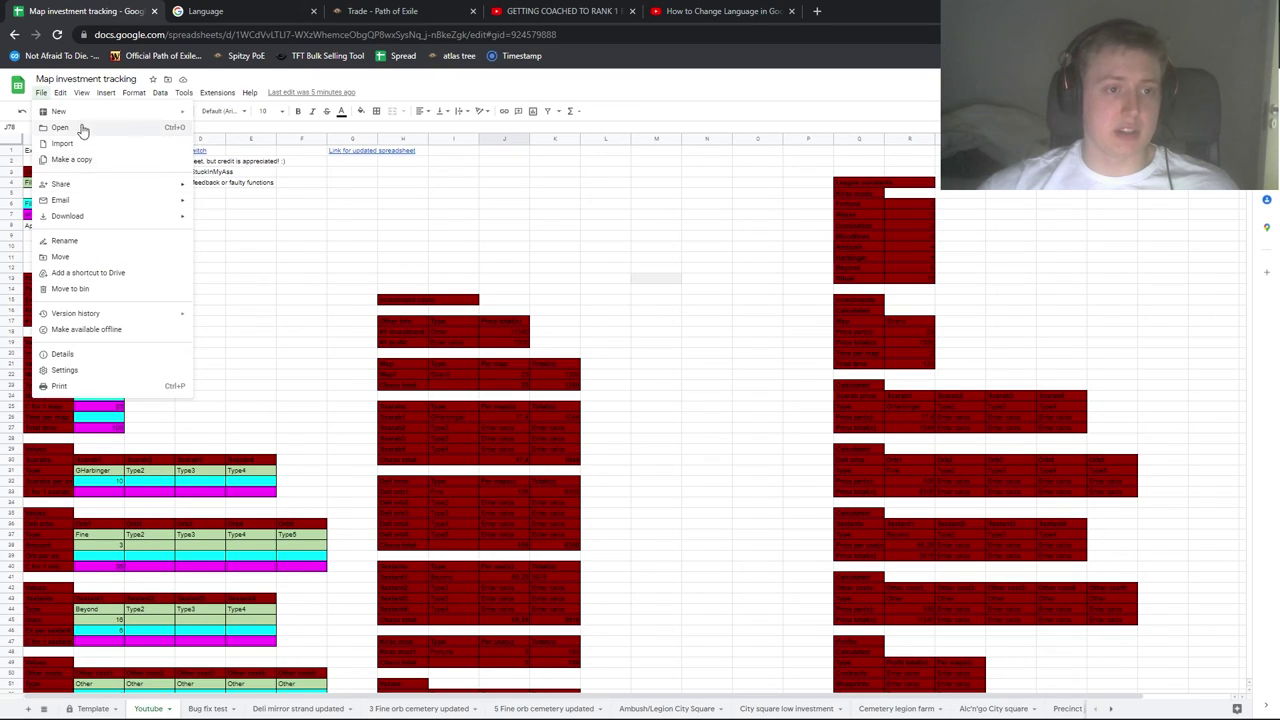
click(392, 196)
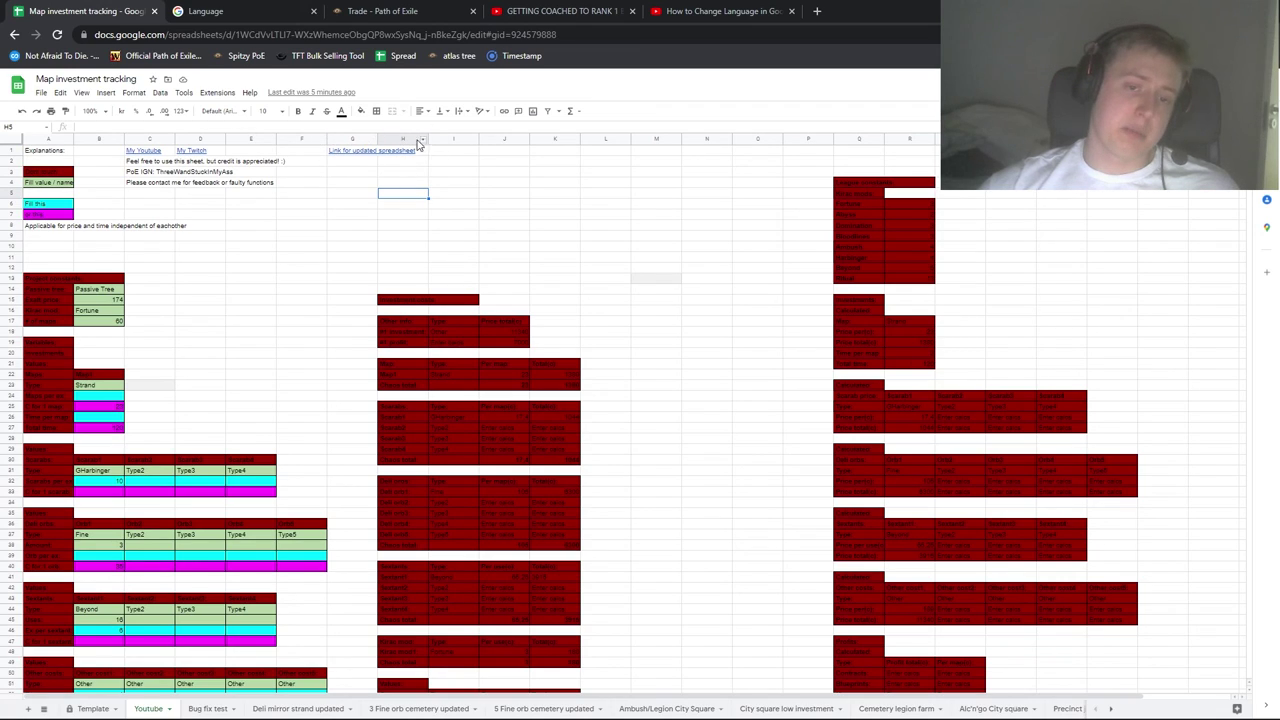
mouse_move(343, 153)
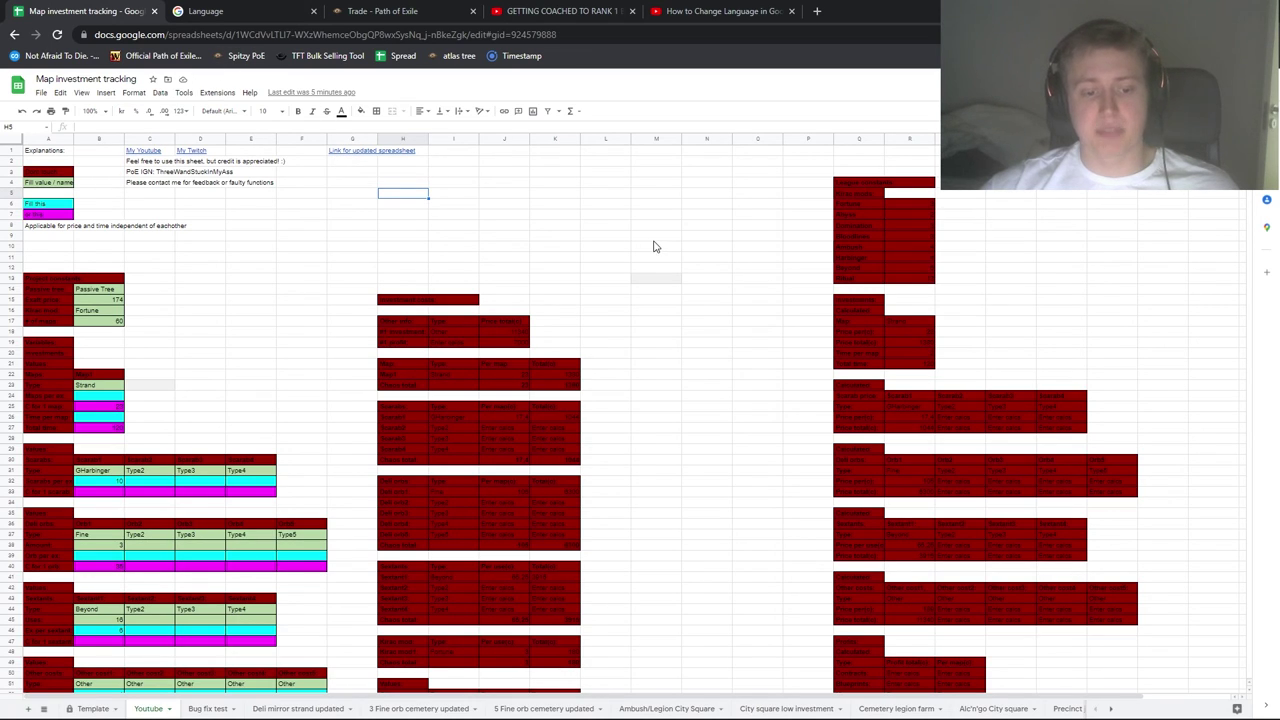
scroll(654, 257, down, 5)
scroll(637, 251, up, 5)
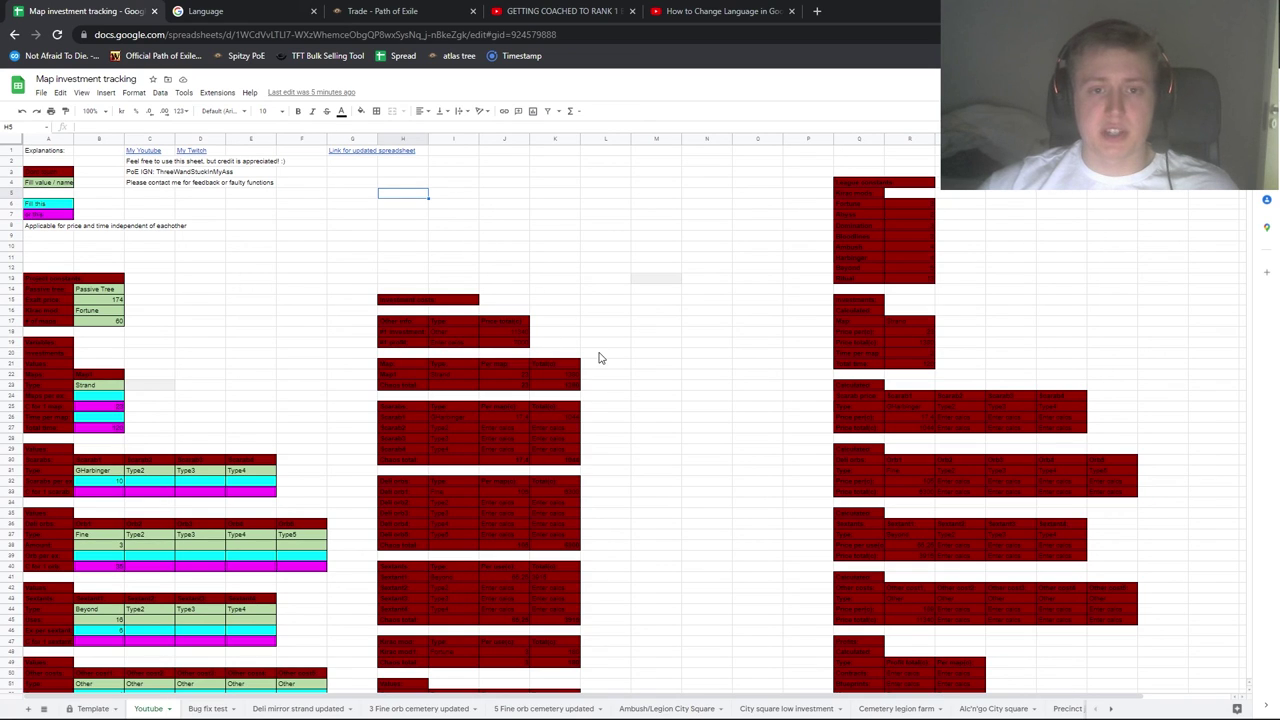
scroll(616, 342, down, 5)
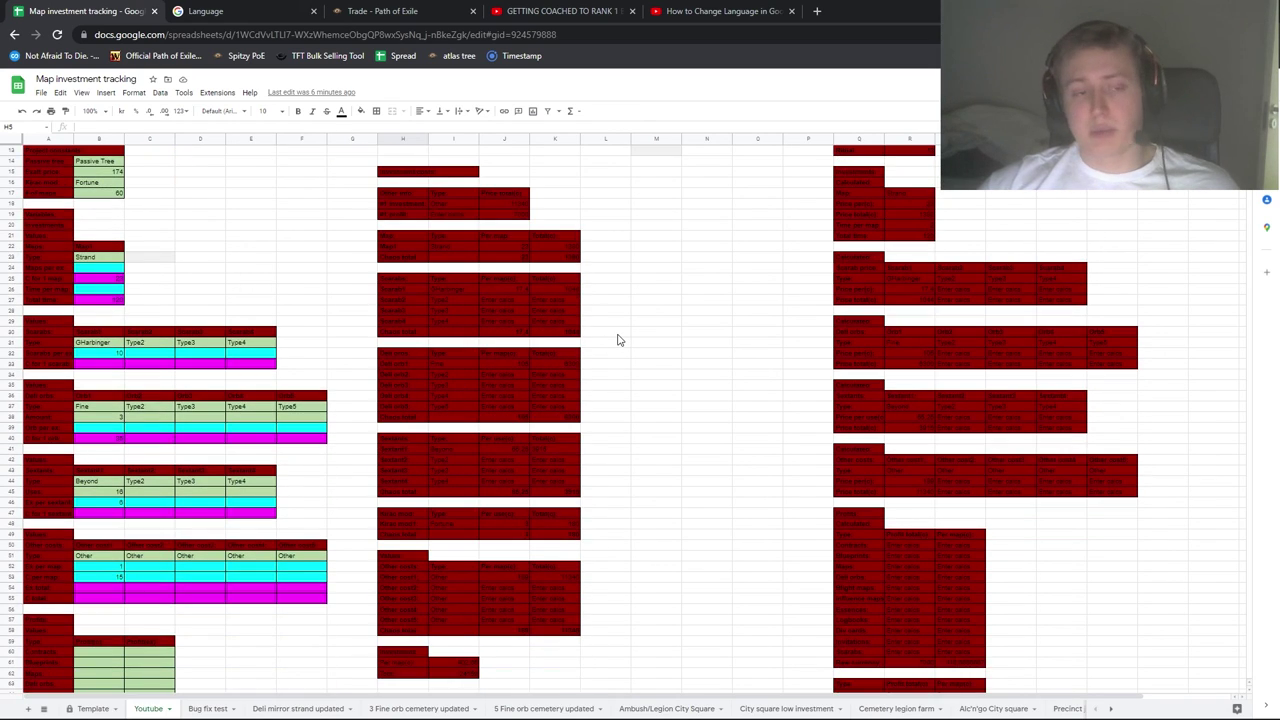
scroll(623, 342, up, 5)
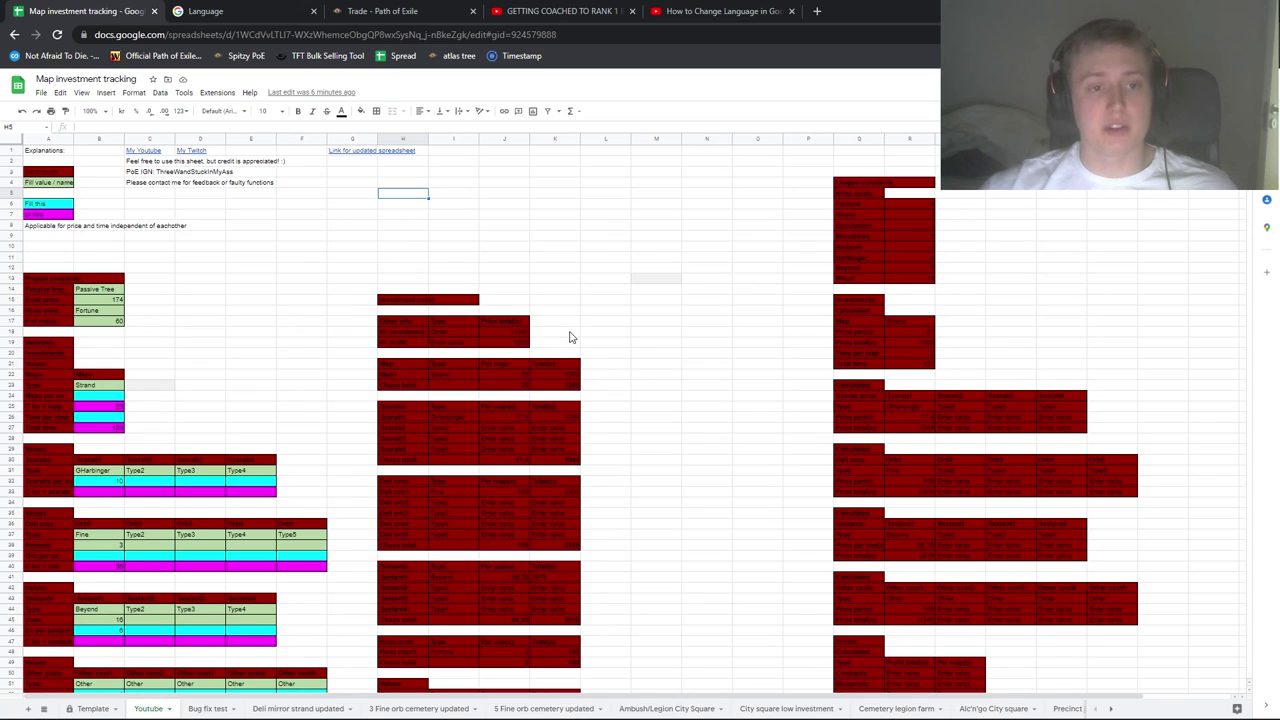
scroll(576, 340, down, 10)
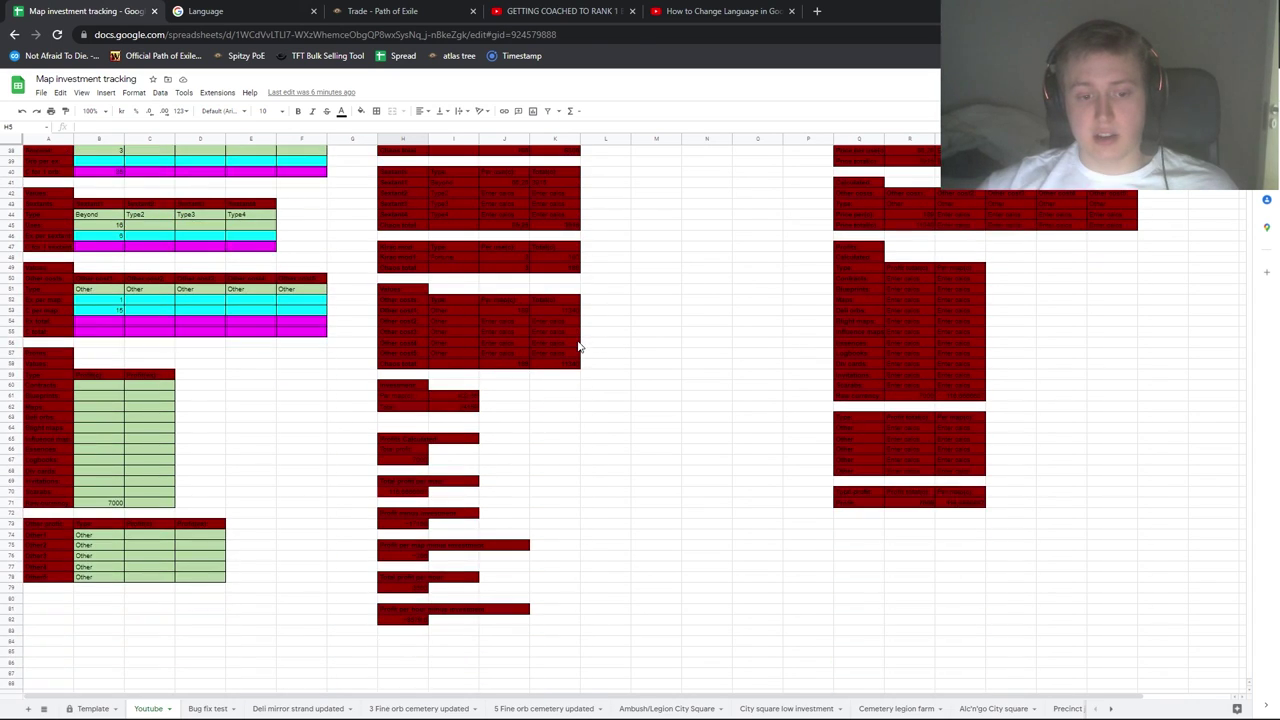
scroll(576, 345, down, 5)
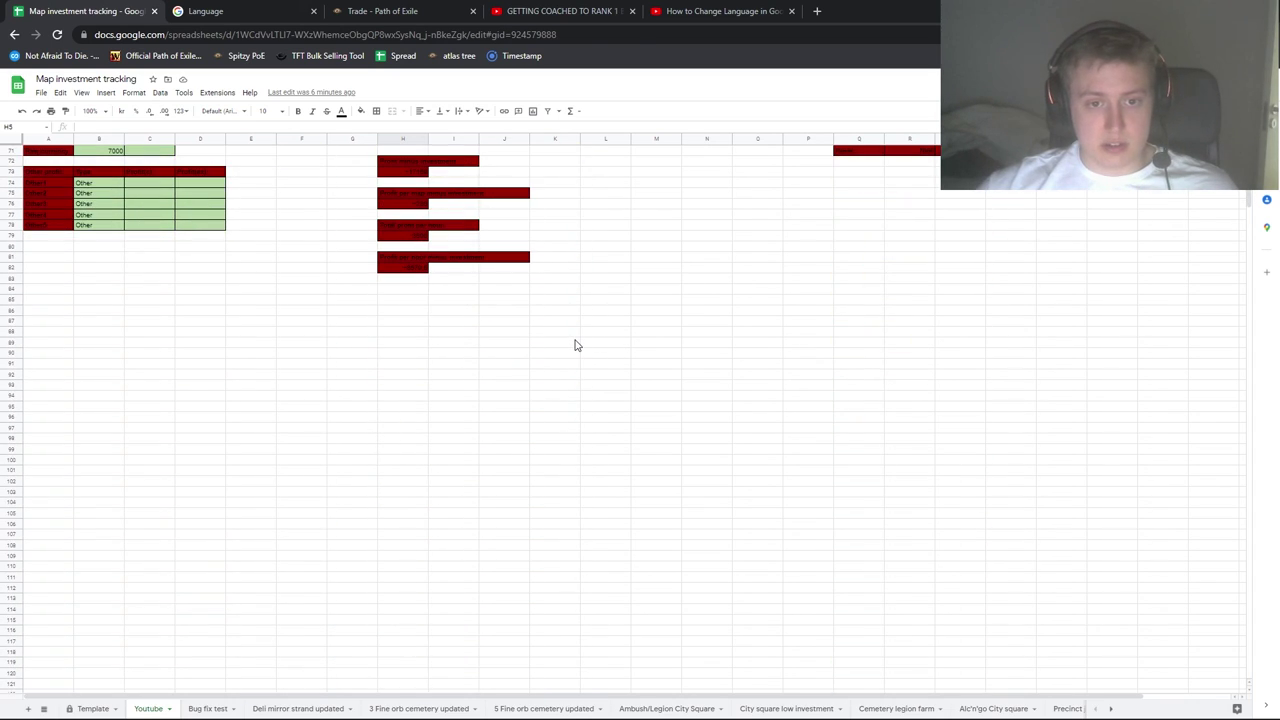